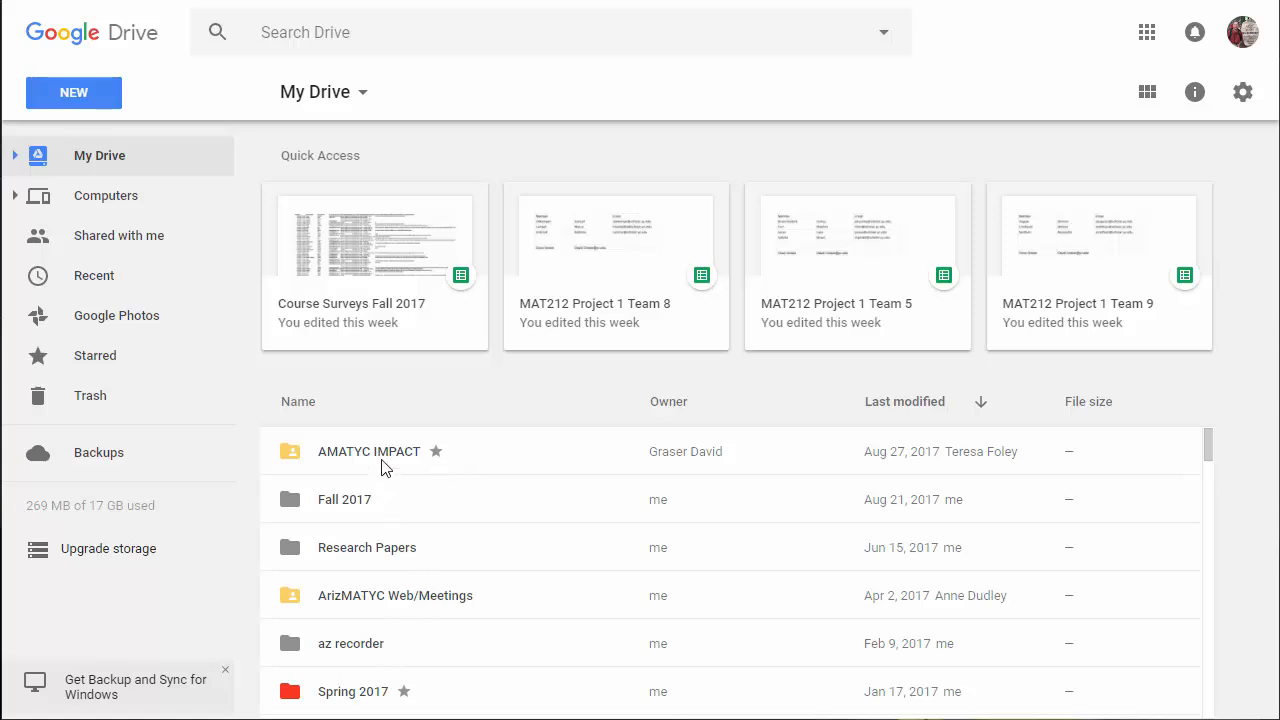
Open the MAT212 Project 1 Team 0_duplicate spreadsheet from Fall 2017 > MAT 212 > MAT 212 Team 0 > Project 1.
double_click(362, 507)
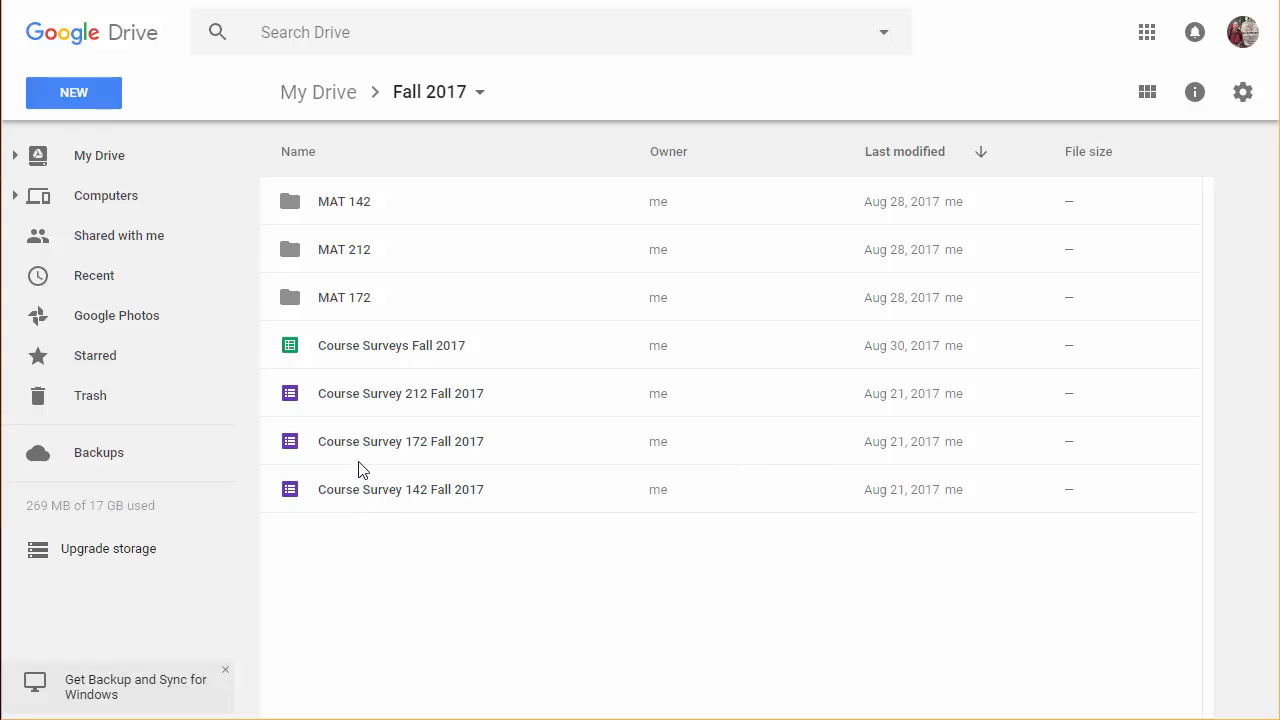
double_click(357, 250)
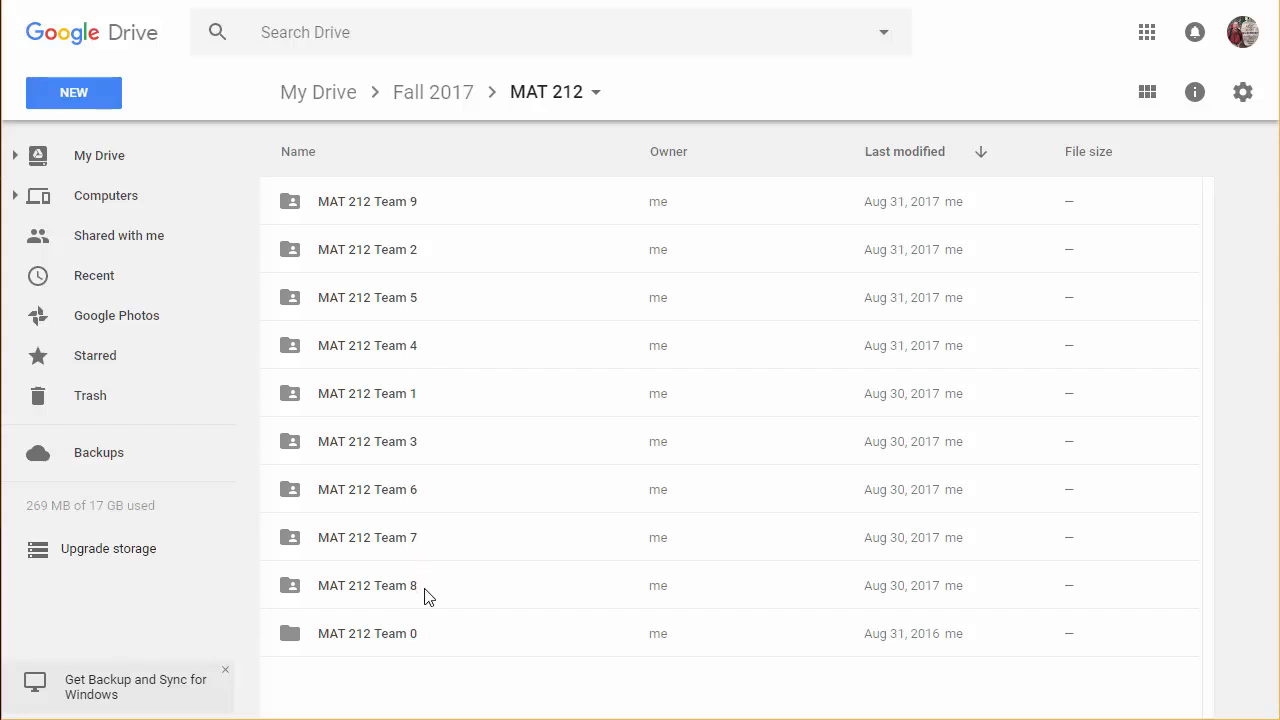
double_click(397, 637)
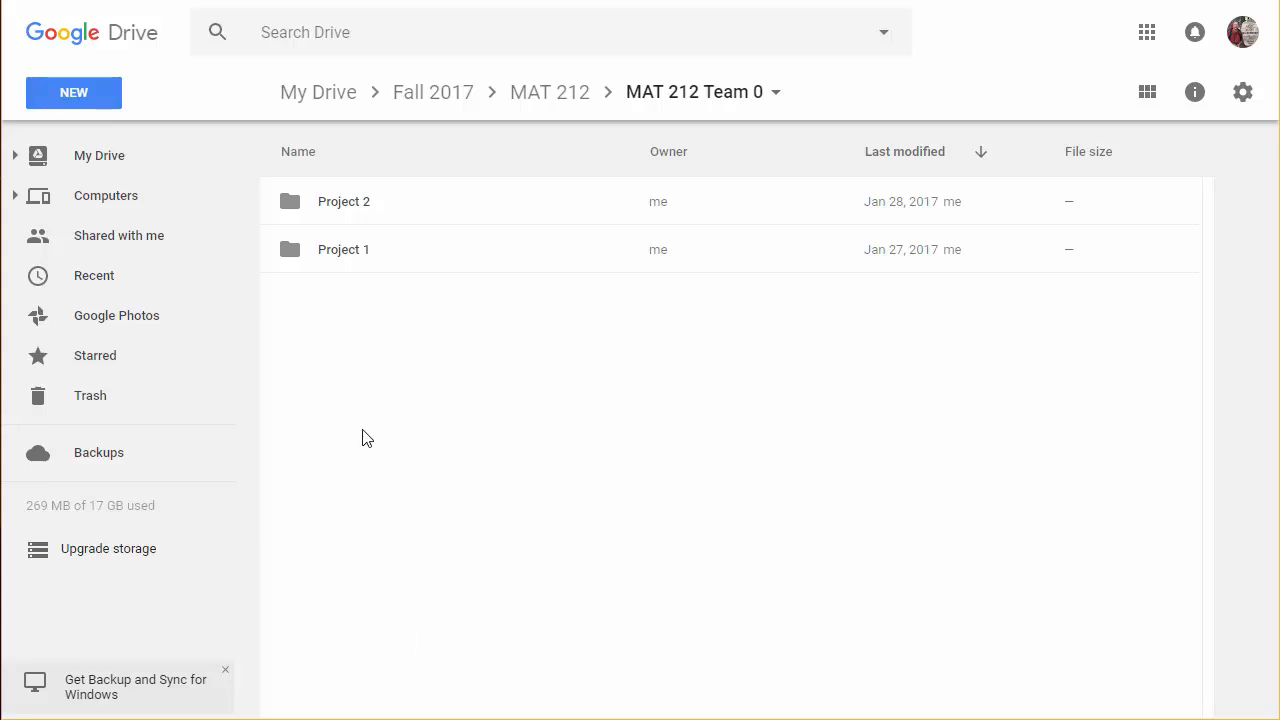
double_click(340, 252)
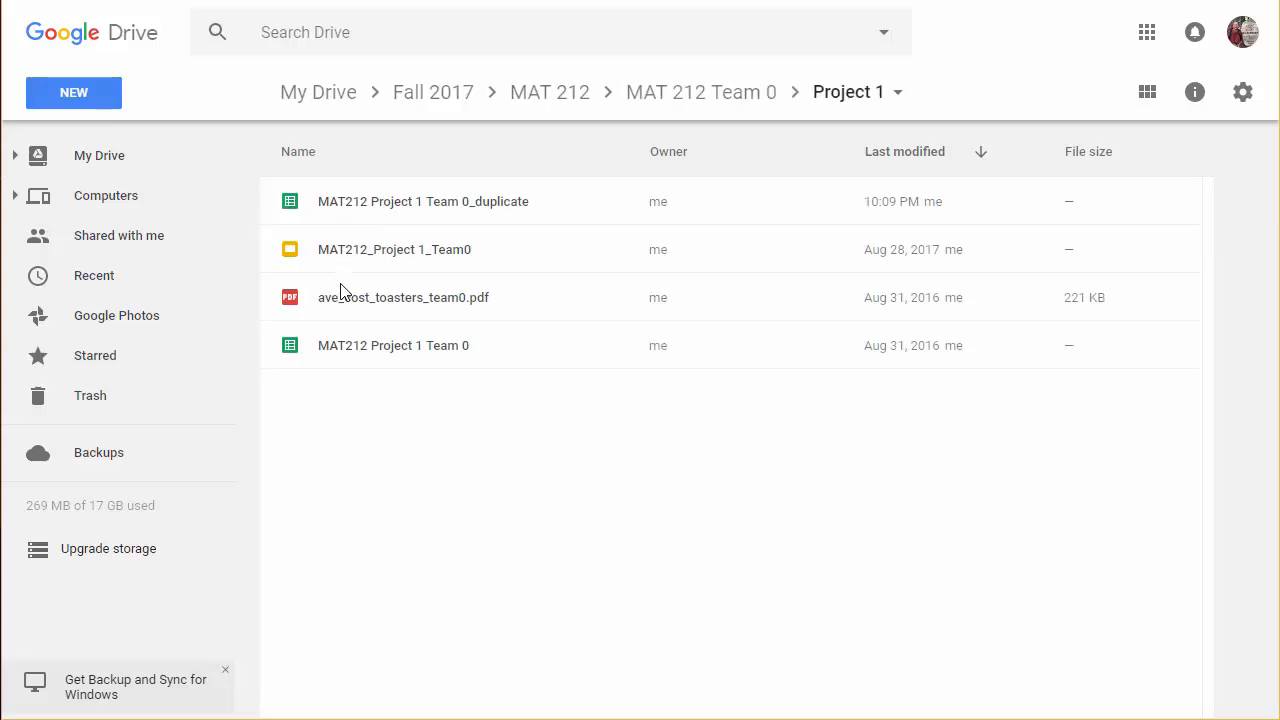
double_click(433, 204)
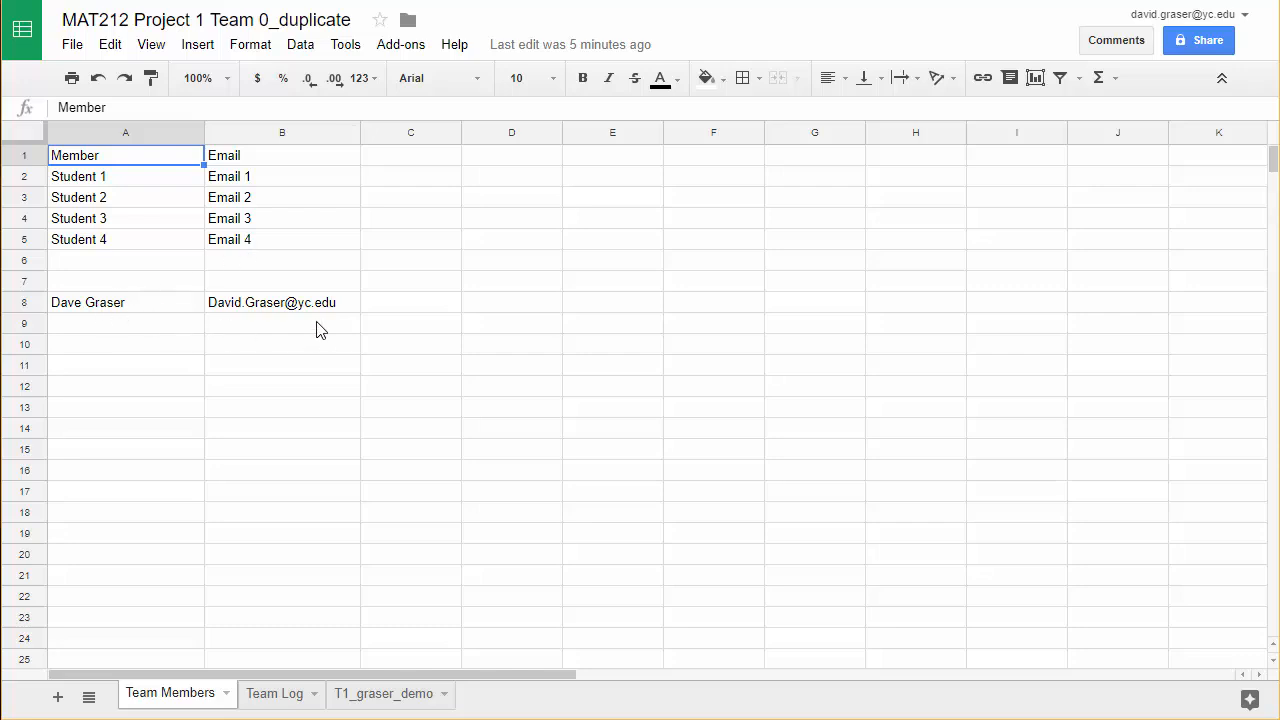
Review the Team Log sheet, and examine the data table and both scatter charts on the T1 demo sheet.
click(284, 700)
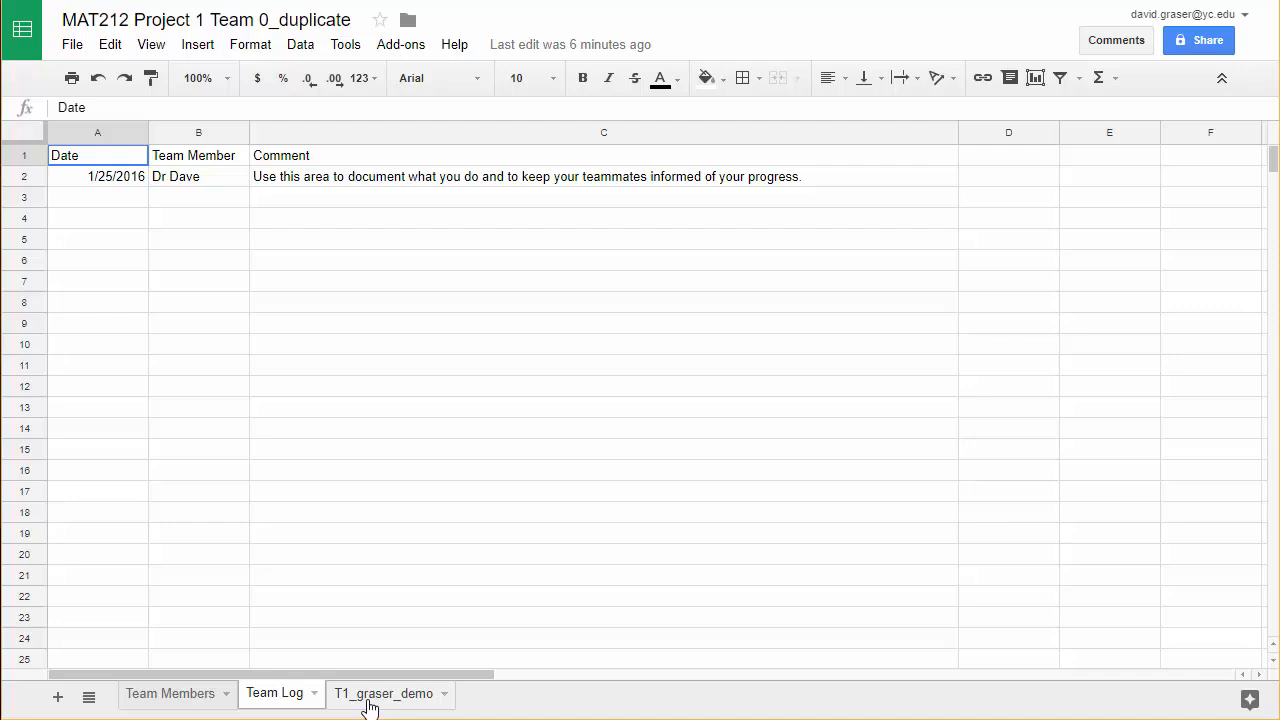
click(369, 693)
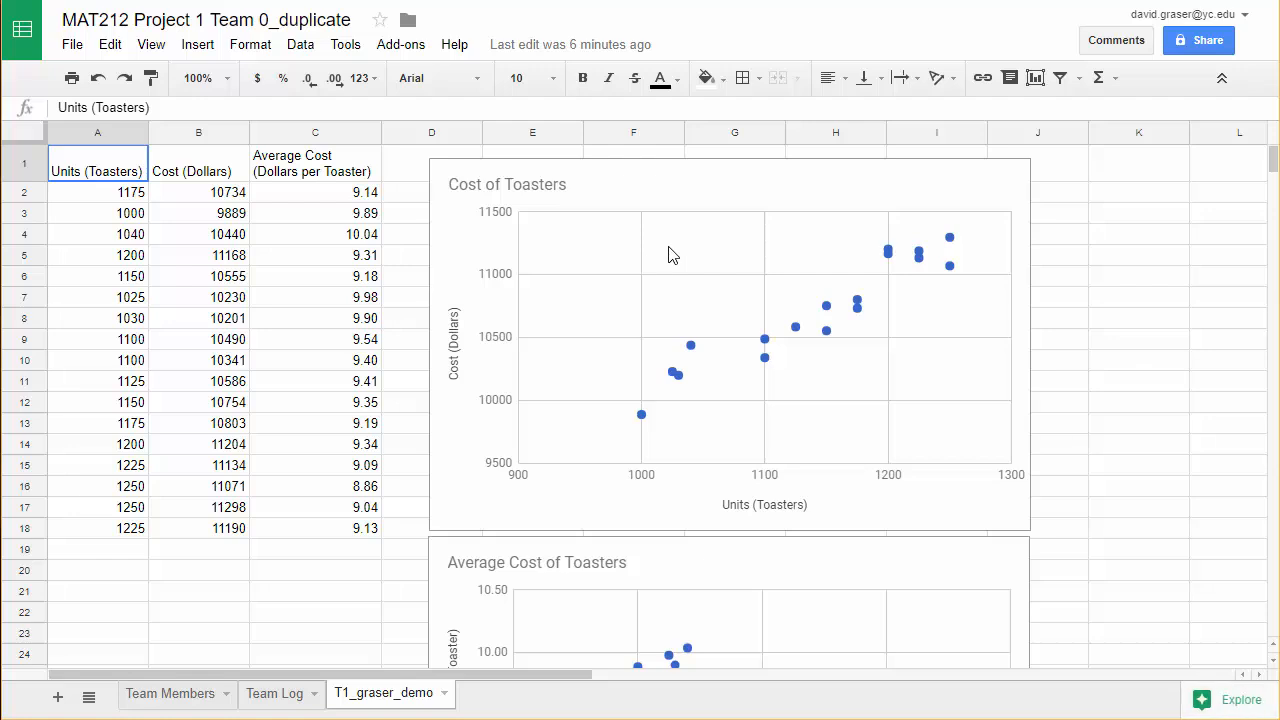
scroll(672, 356, down, 2)
scroll(672, 356, down, 3)
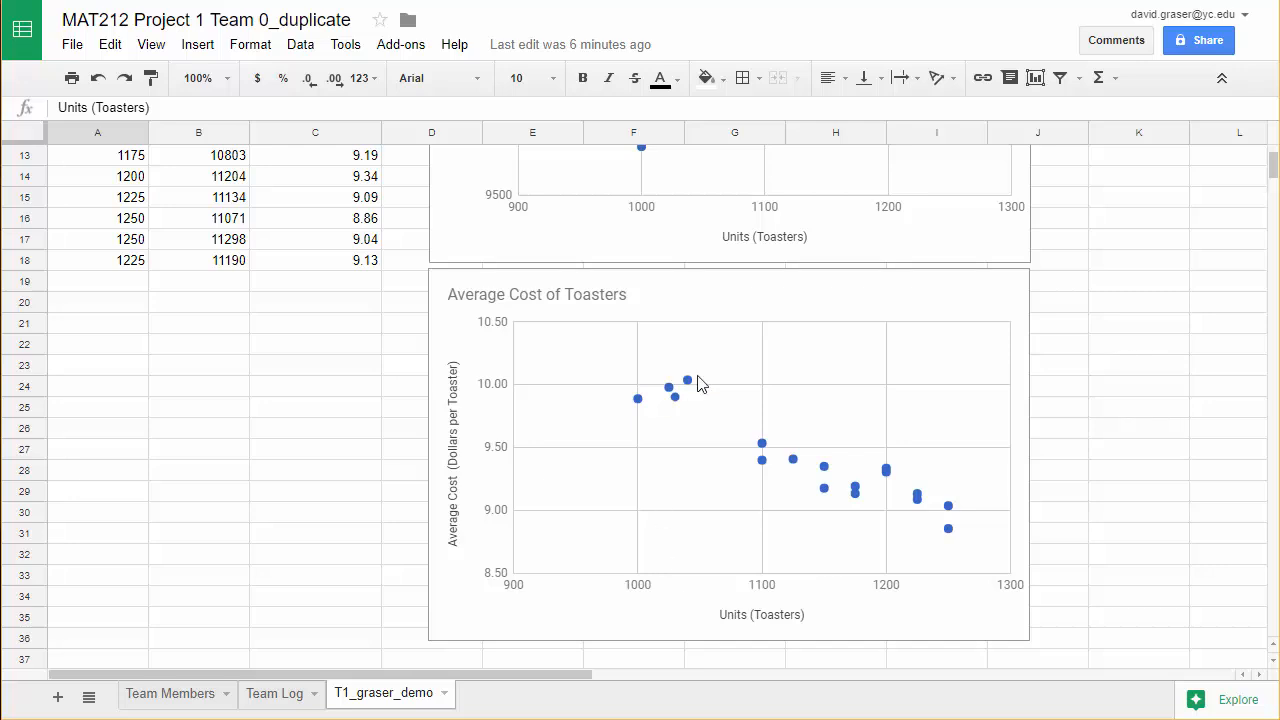
scroll(695, 378, up, 5)
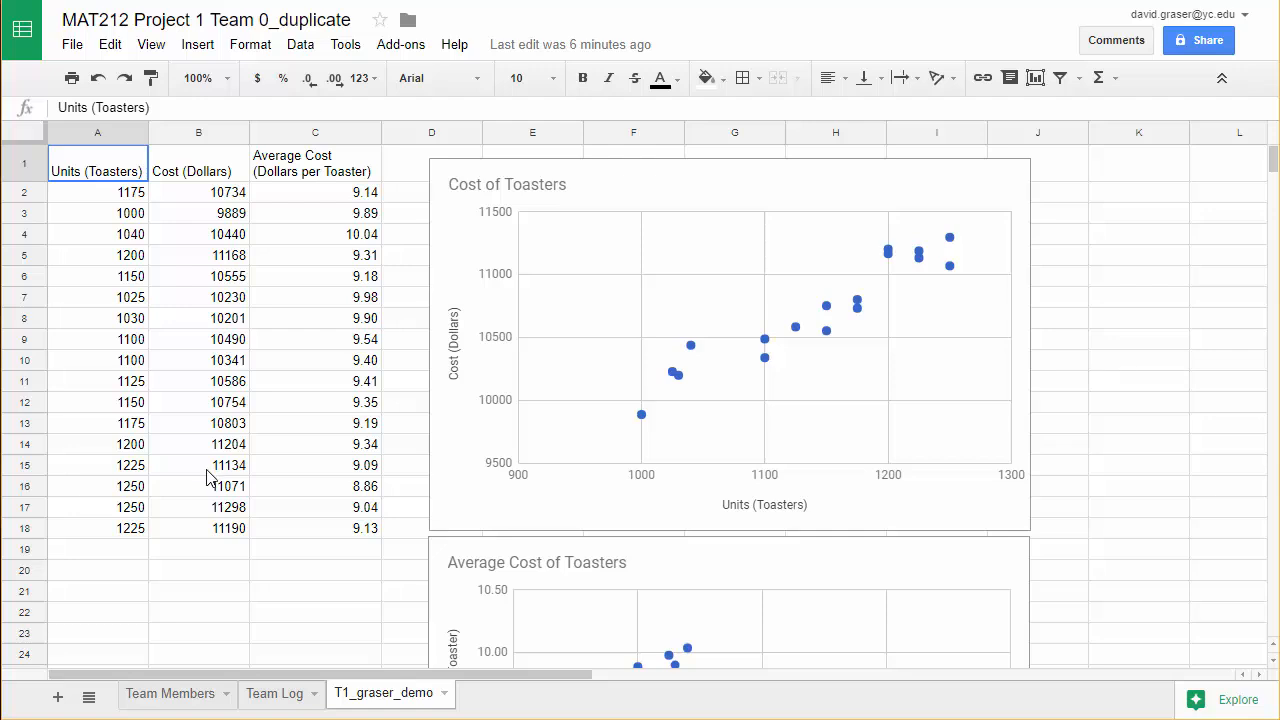
Add a new sheet and rename it T1_ followed by the account owner's last name in lowercase.
click(62, 698)
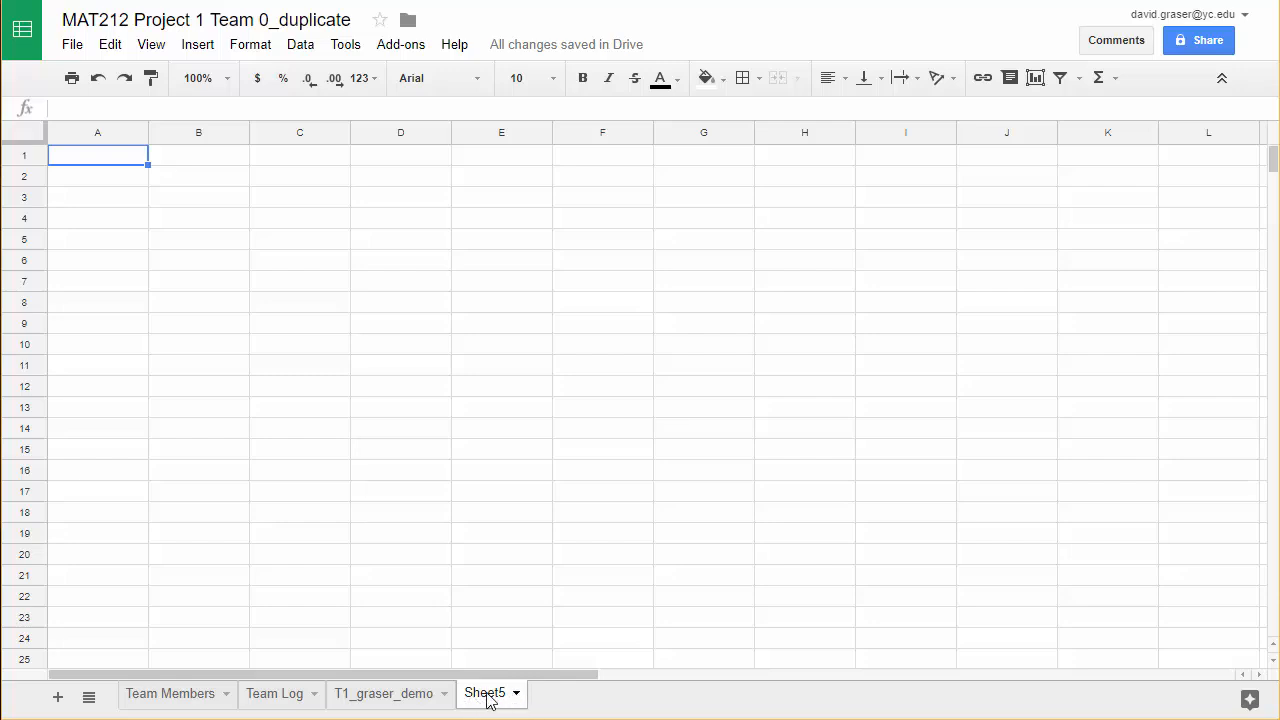
double_click(483, 699)
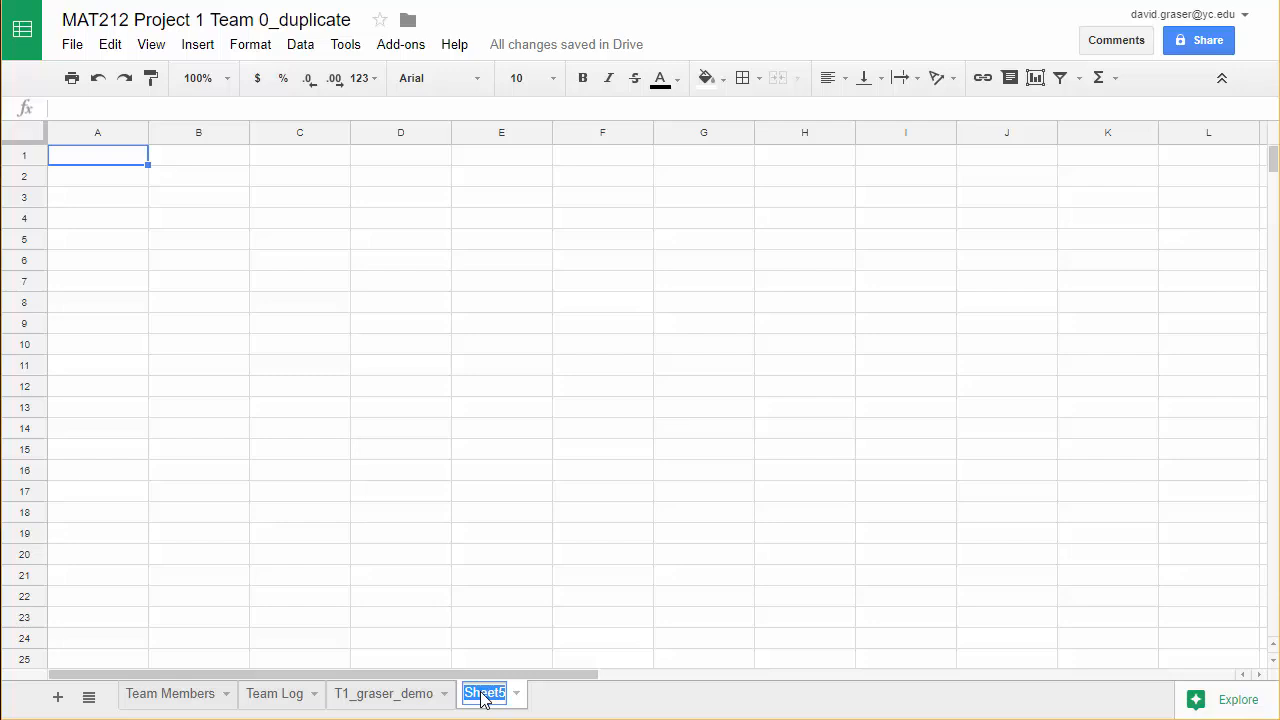
text(T1)
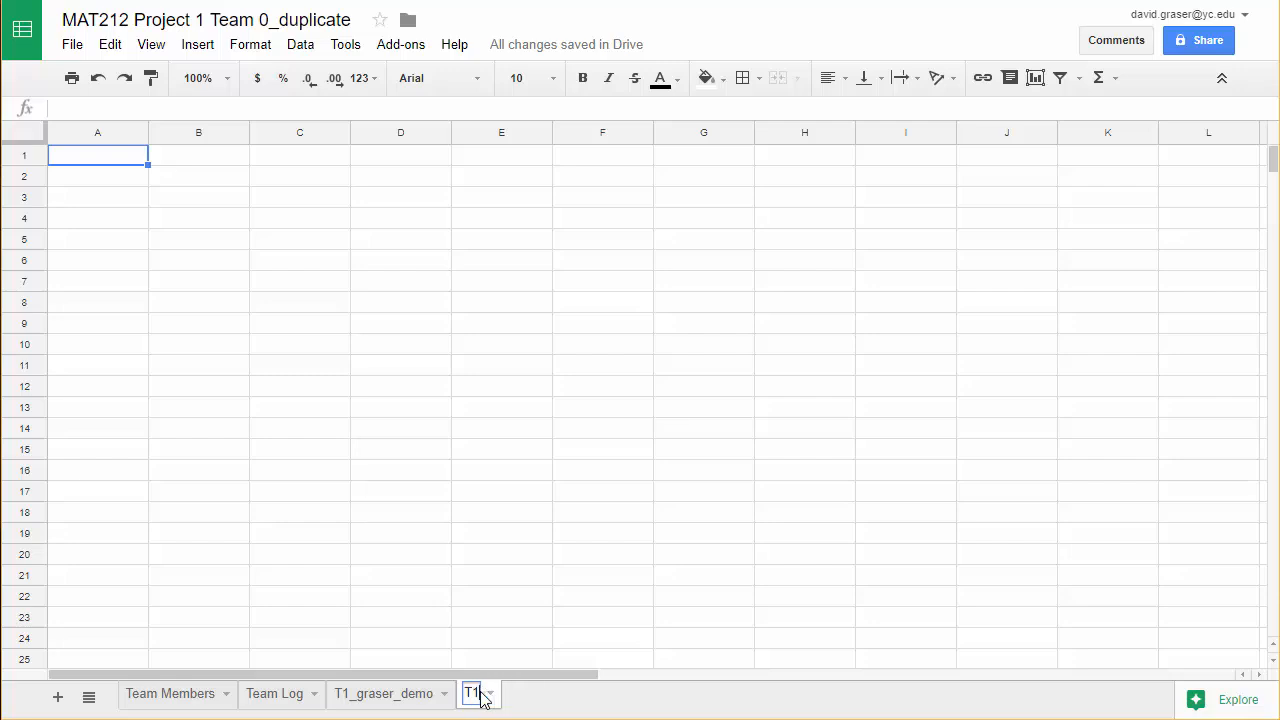
text(_graser)
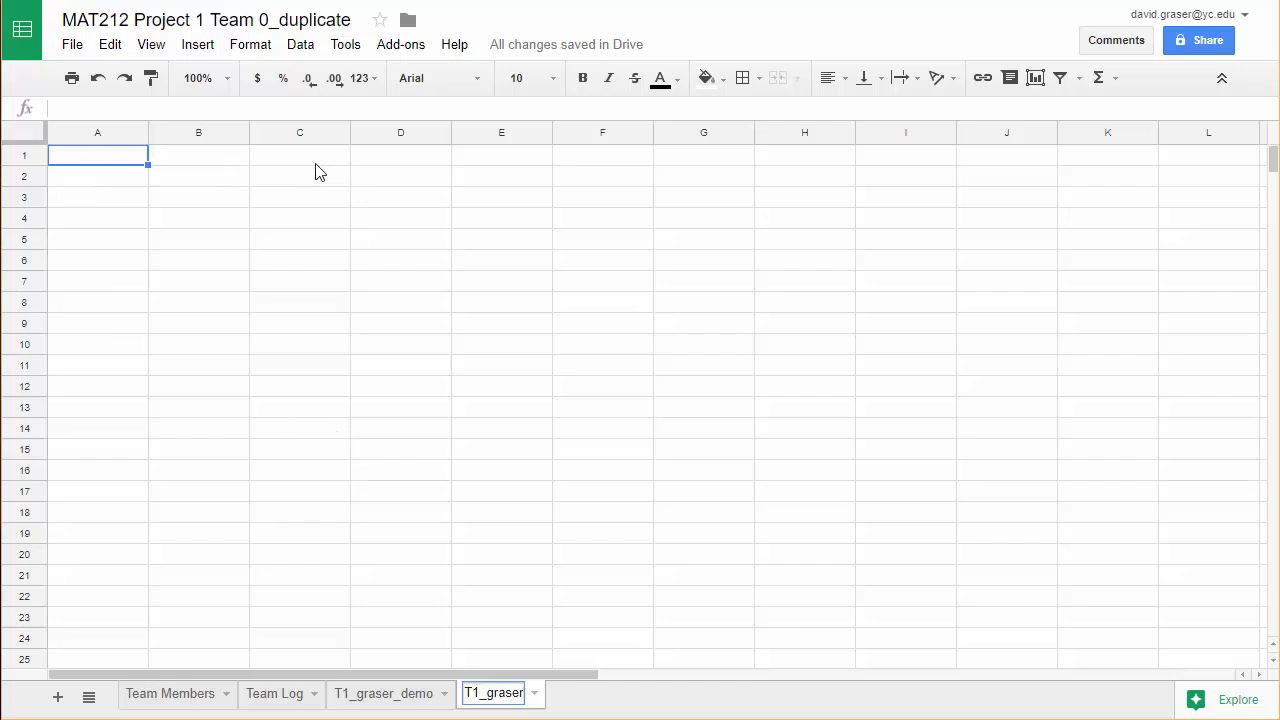
Enter the column headings "Units (Toasters)" in cell A1 and "Cost (Dollars)" in cell B1.
click(83, 165)
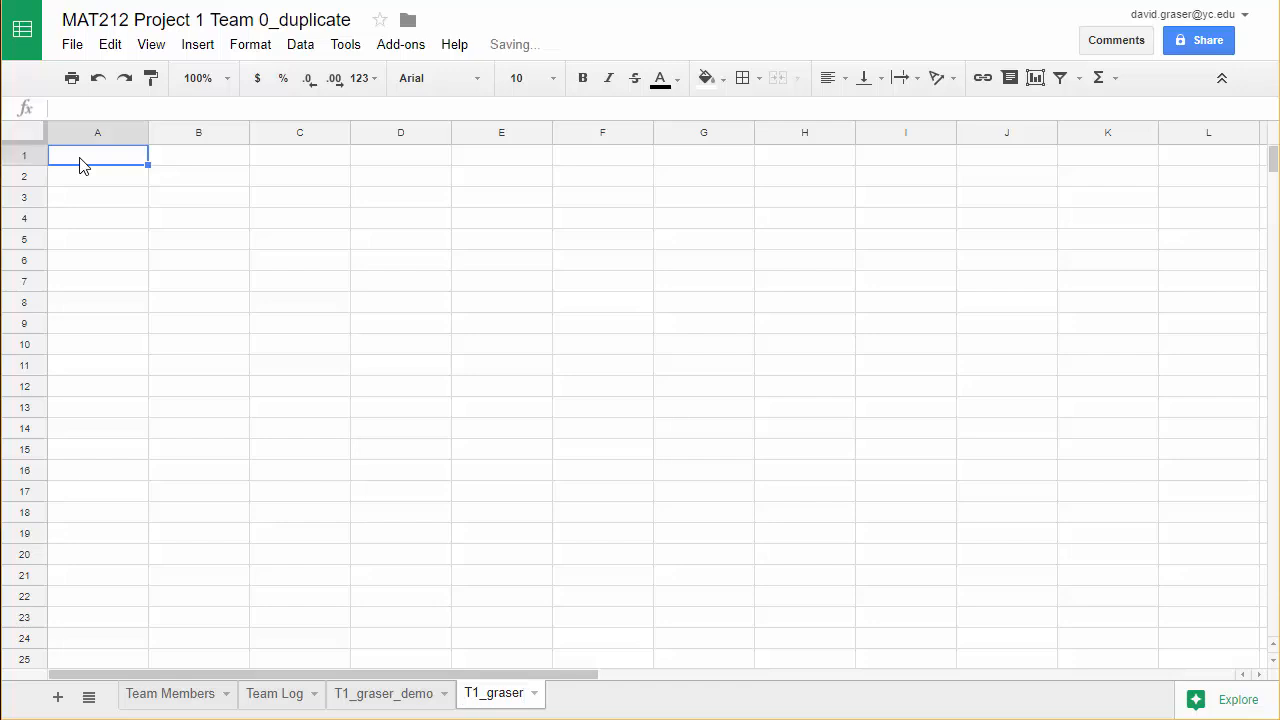
text(U)
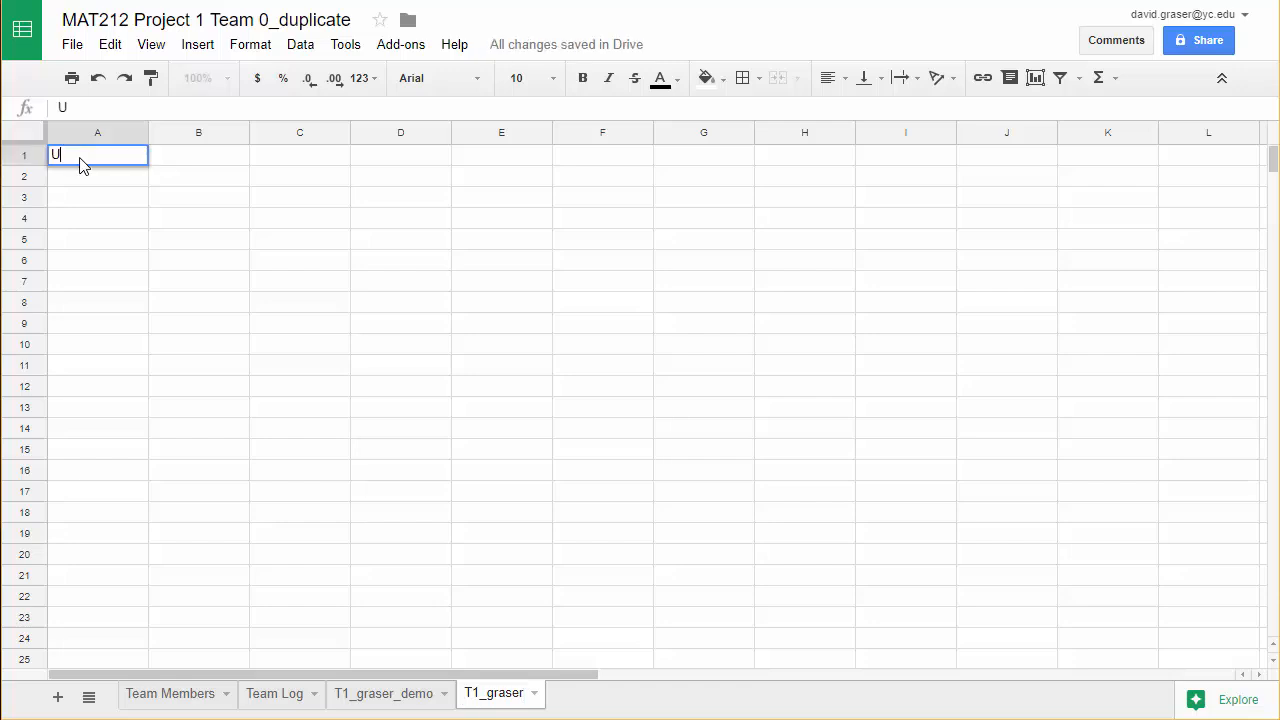
text(nits (Toasters)
click(193, 165)
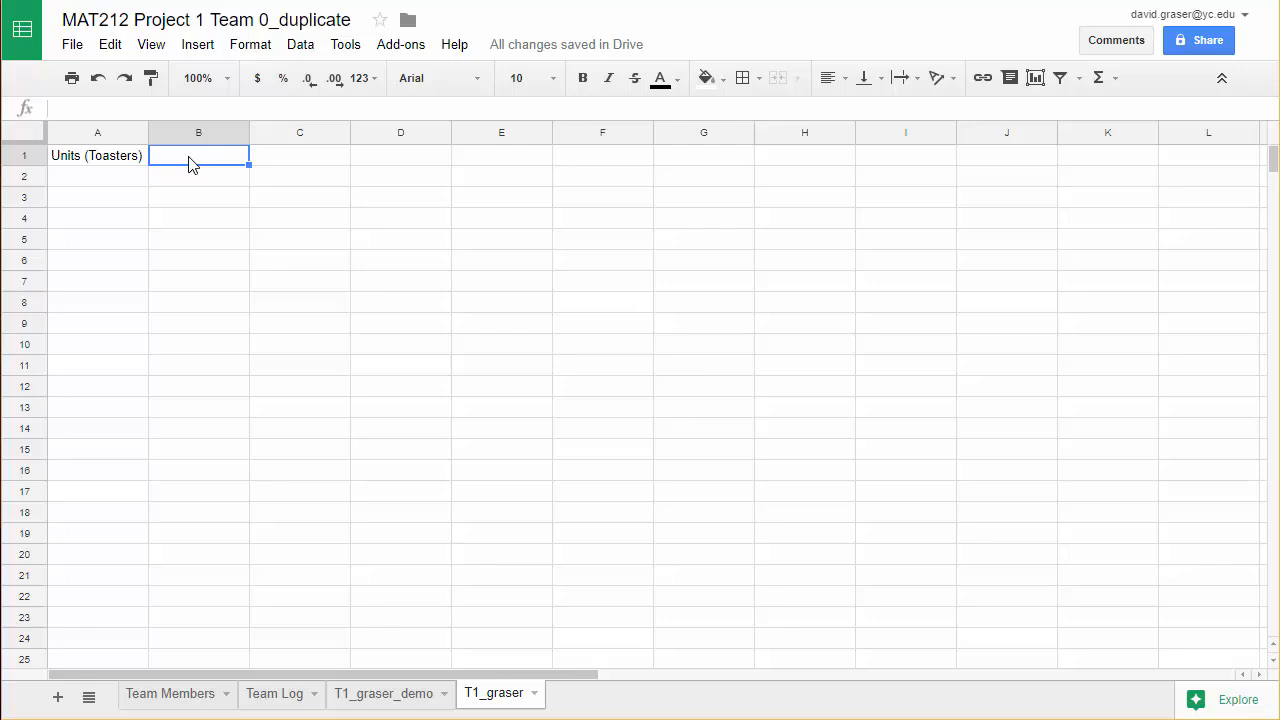
text(Cost (Dollars)
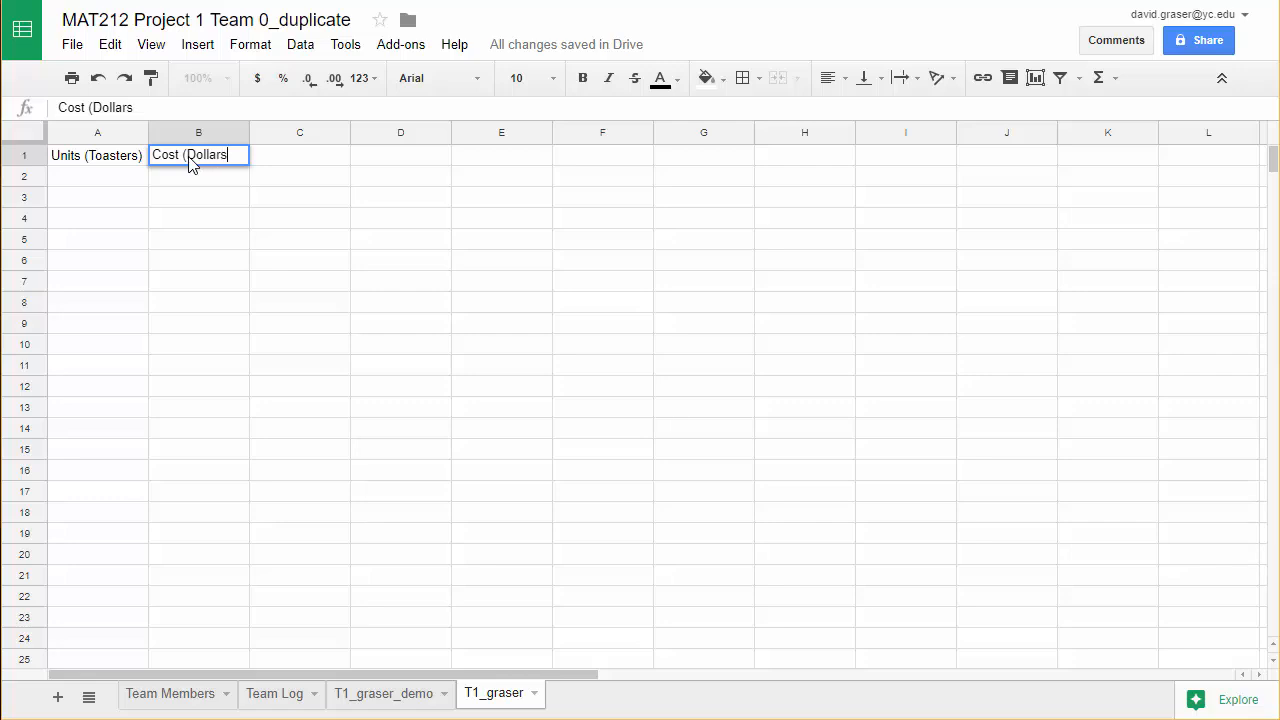
Enter the column heading "Average Cost (Dollars per Toaster)" in cell C1.
click(314, 166)
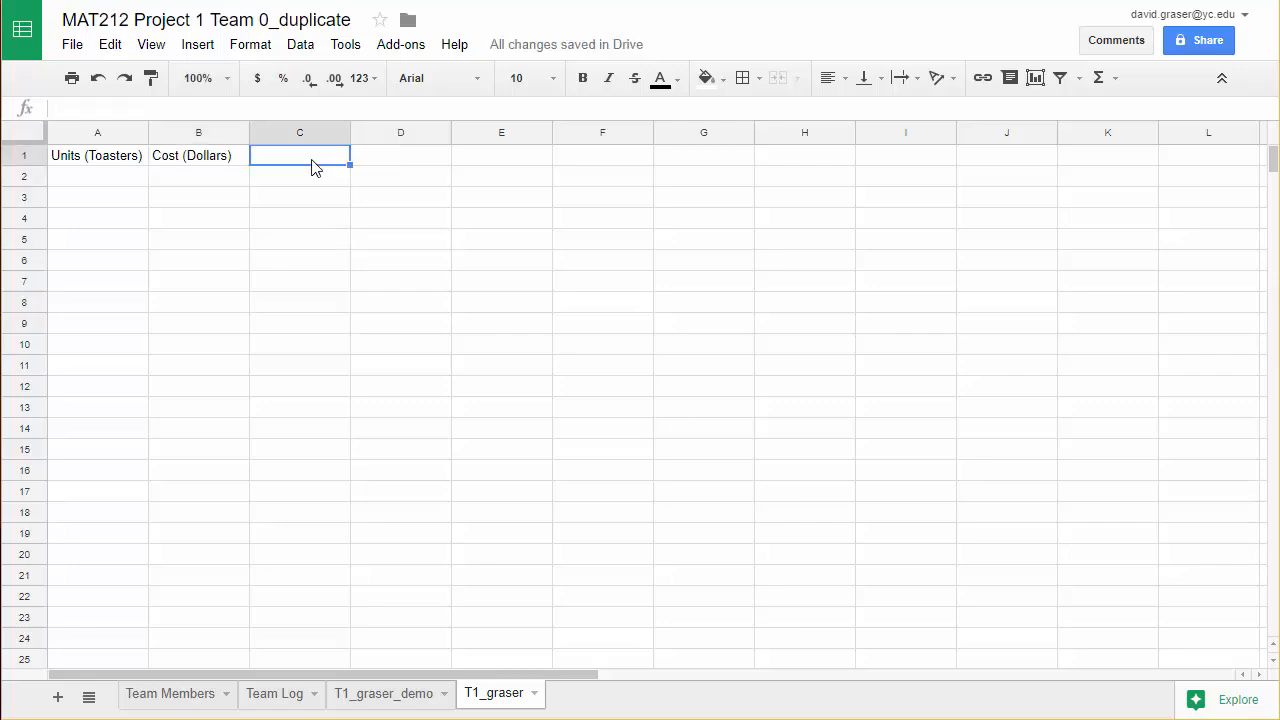
text(Average Cost ()
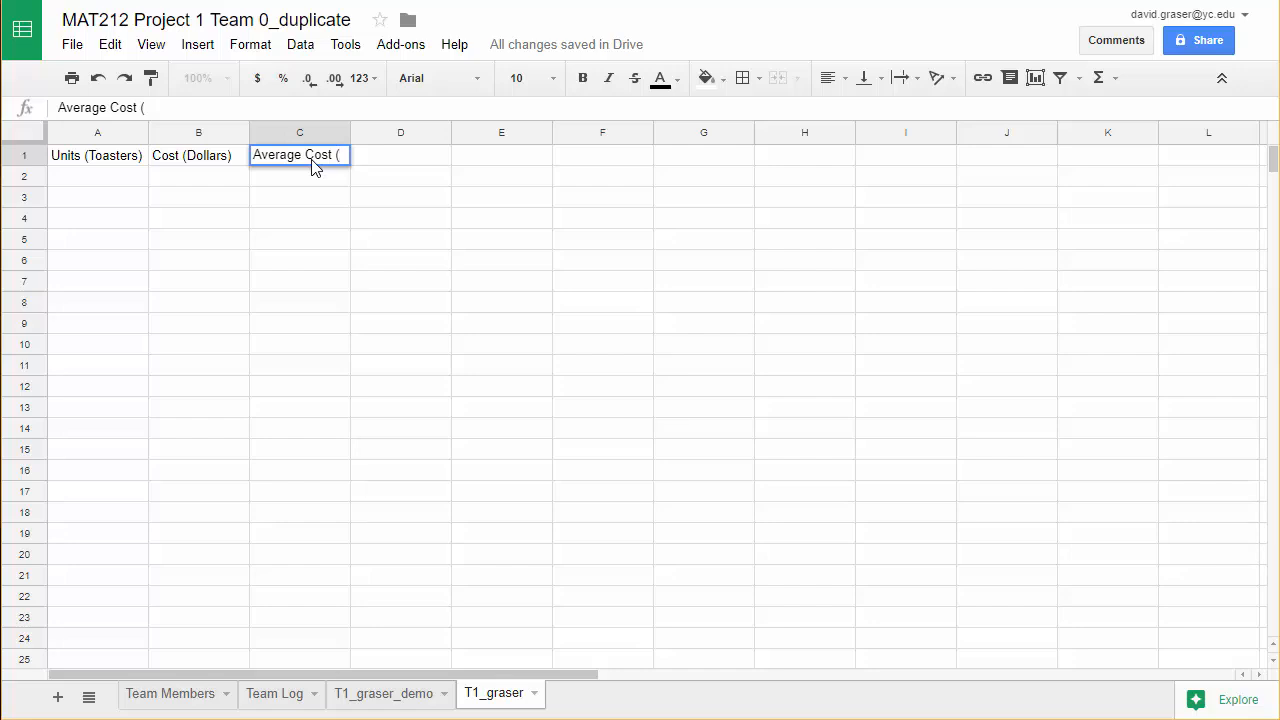
text(Doll)
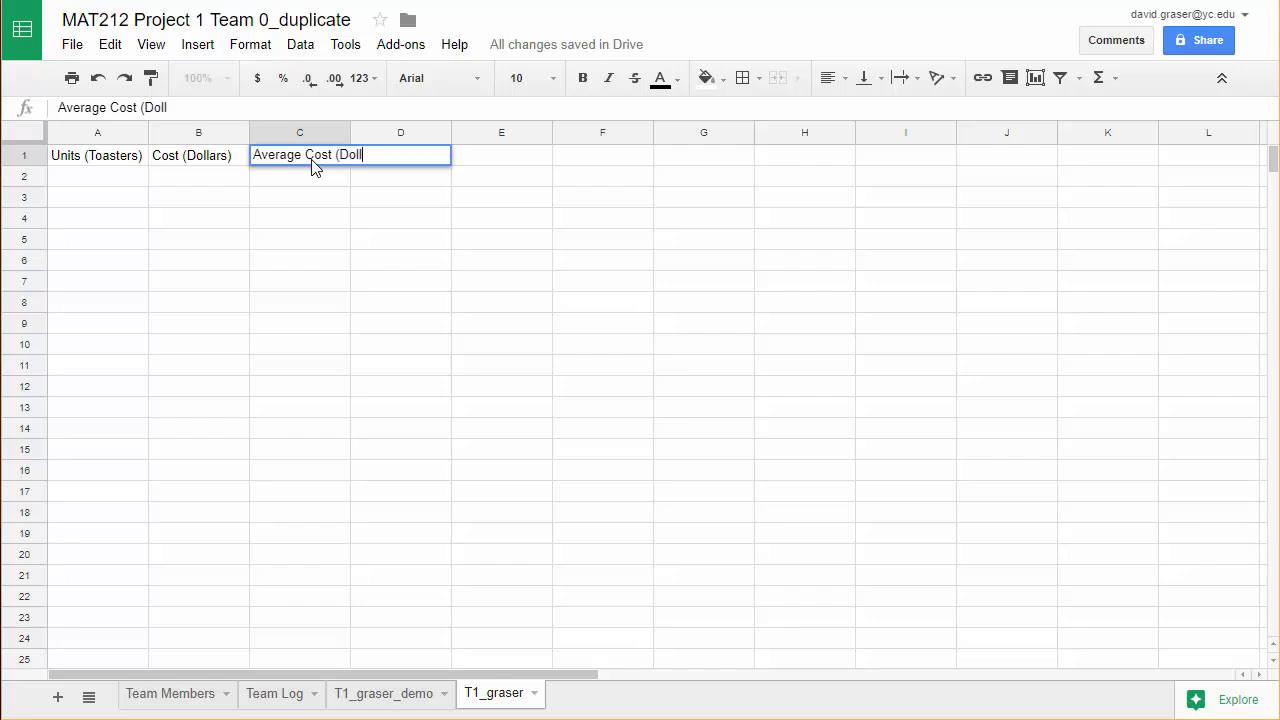
text(ars per Toaster))
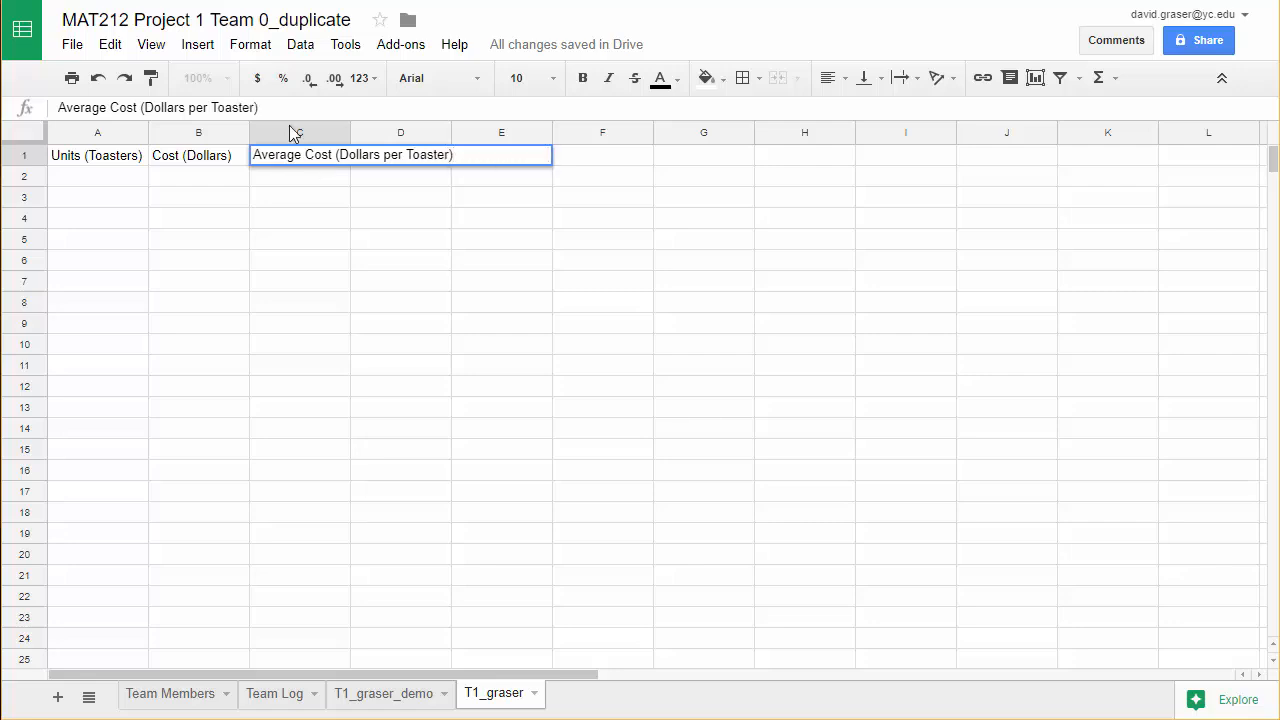
click(297, 203)
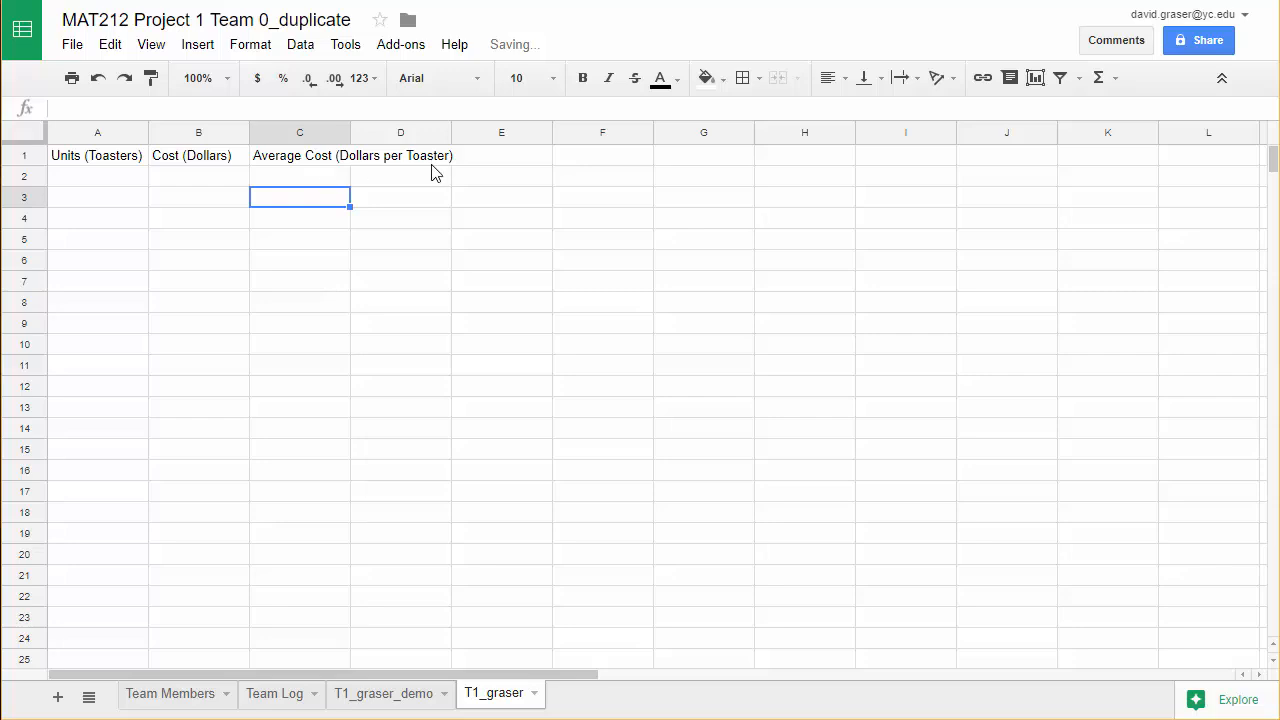
Wrap the heading text in cell C1 and widen column C slightly.
click(303, 163)
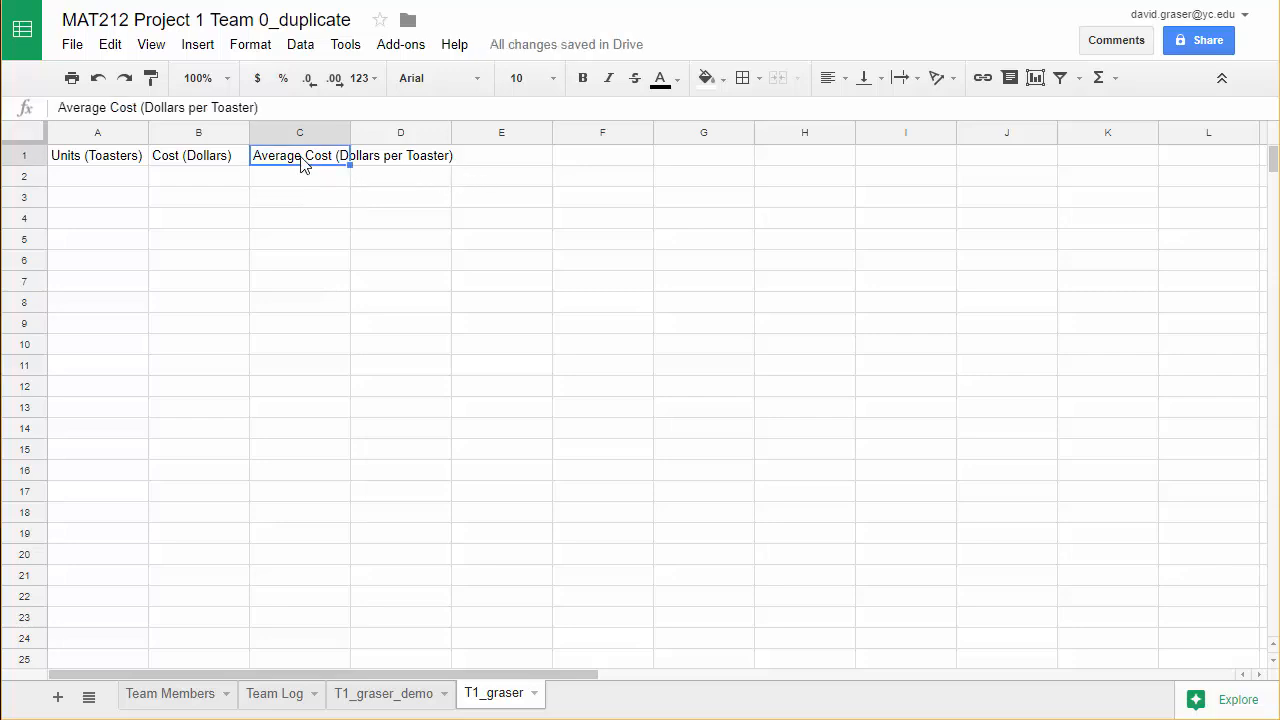
click(255, 50)
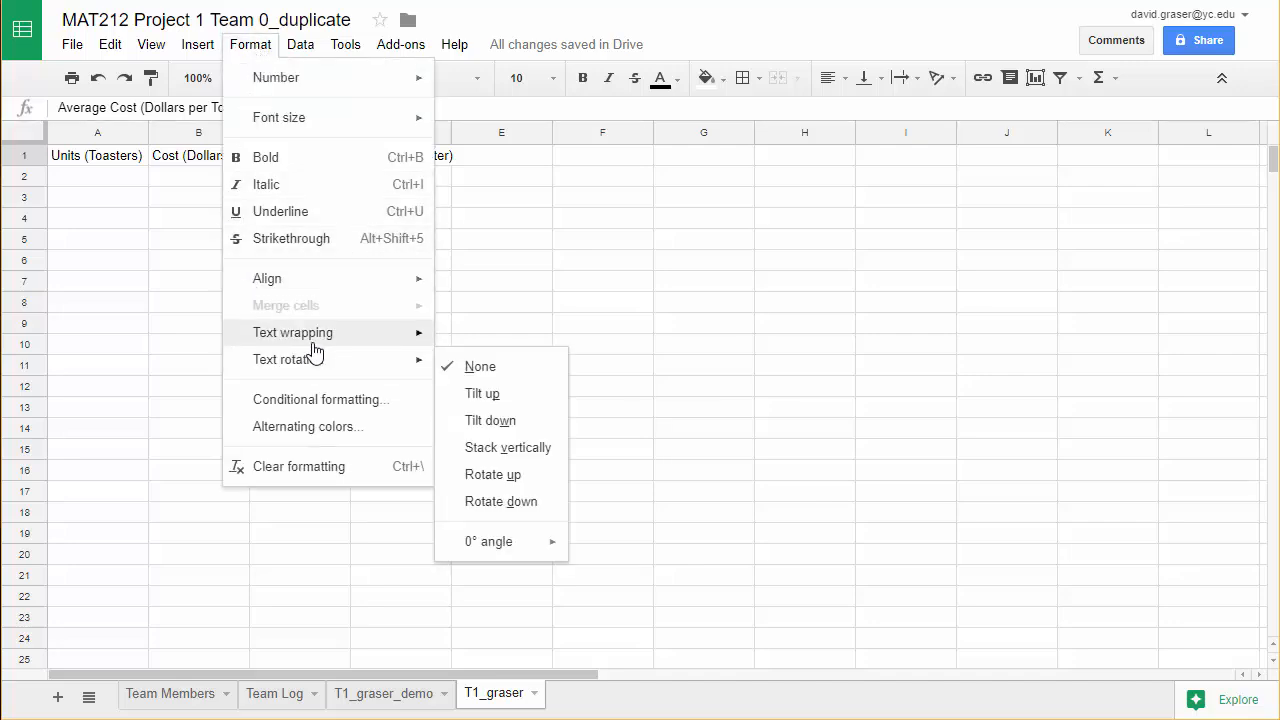
mouse_move(325, 345)
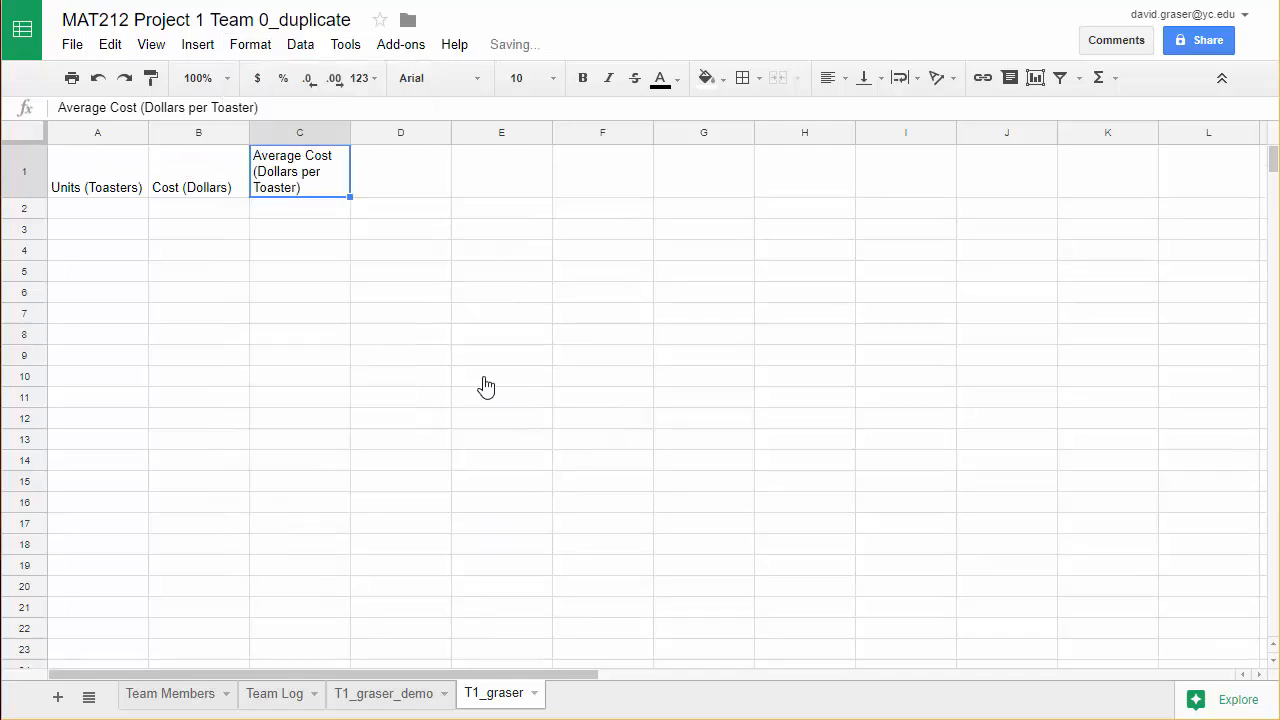
click(482, 368)
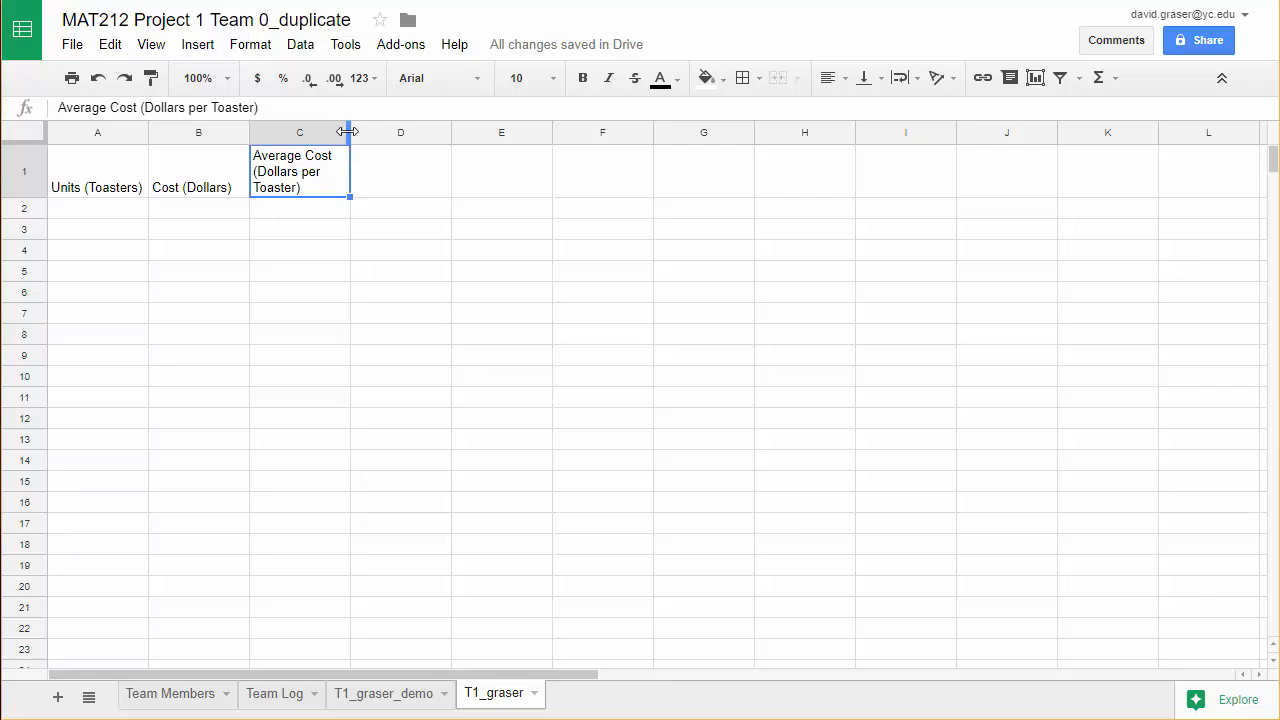
drag(348, 131, 369, 131)
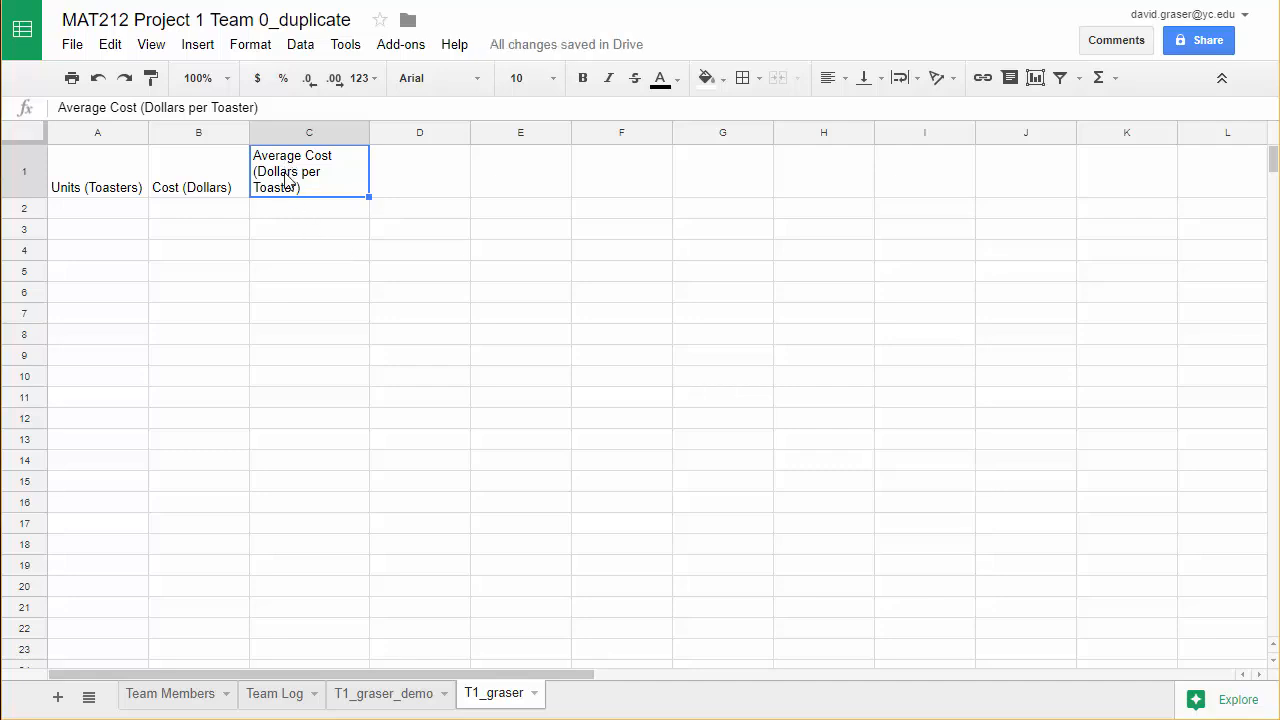
Center the headings in cells C1, B1 and A1 horizontally, and select cell A2.
click(845, 86)
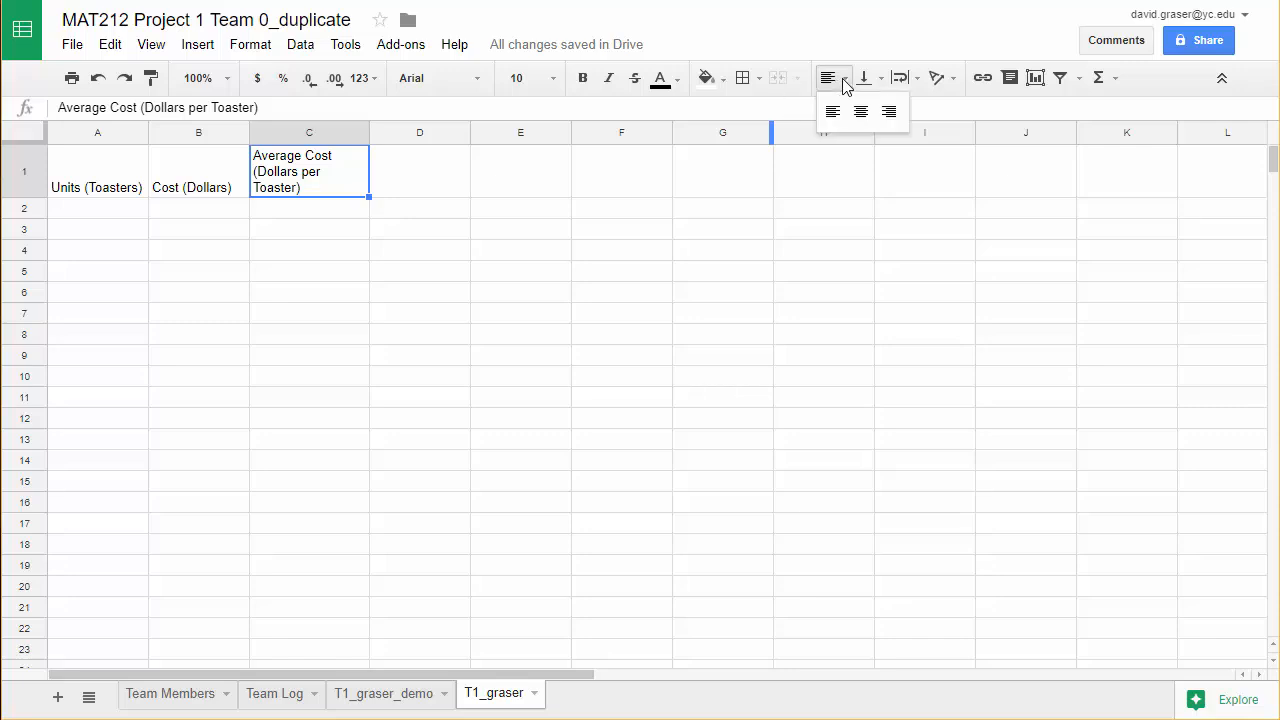
click(858, 112)
click(289, 295)
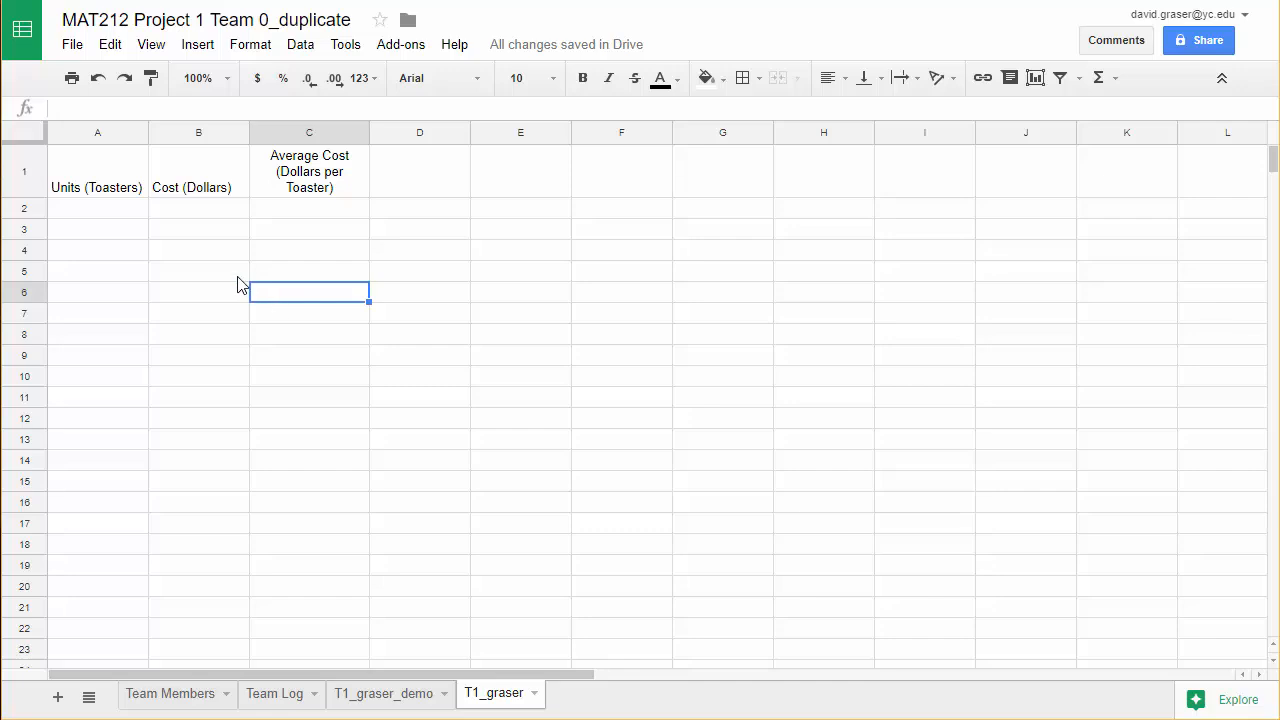
click(207, 183)
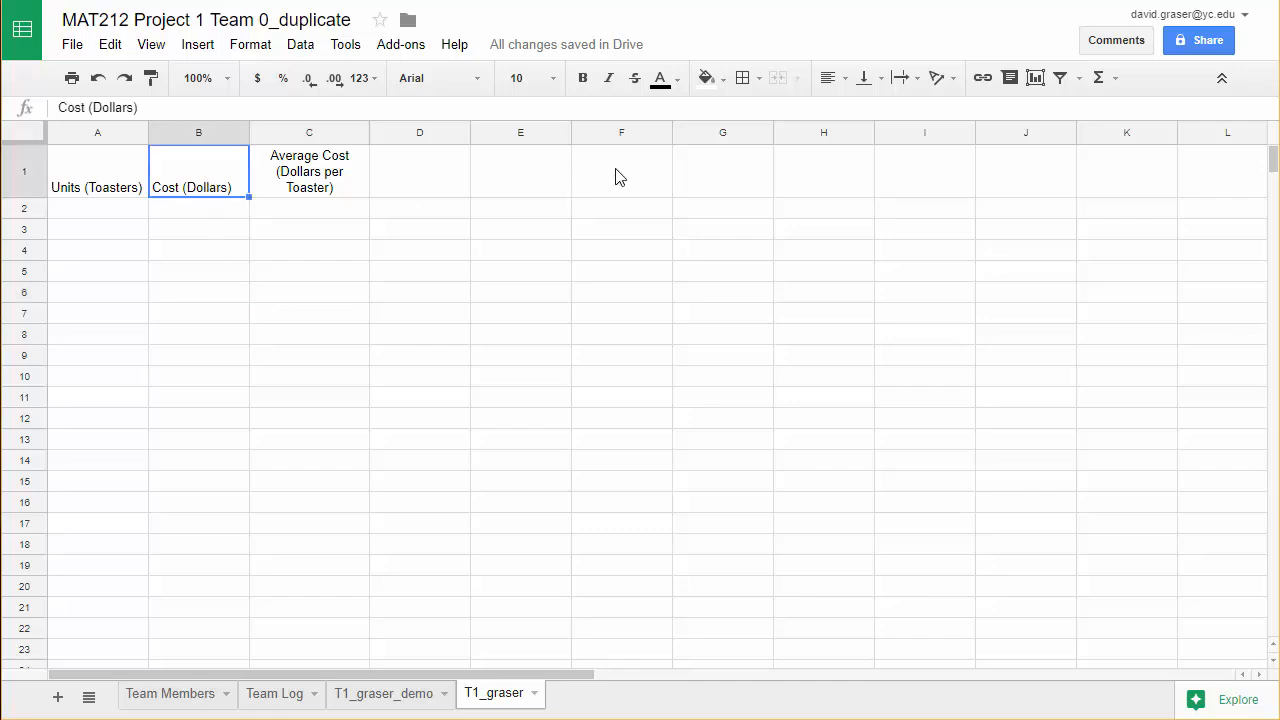
click(843, 91)
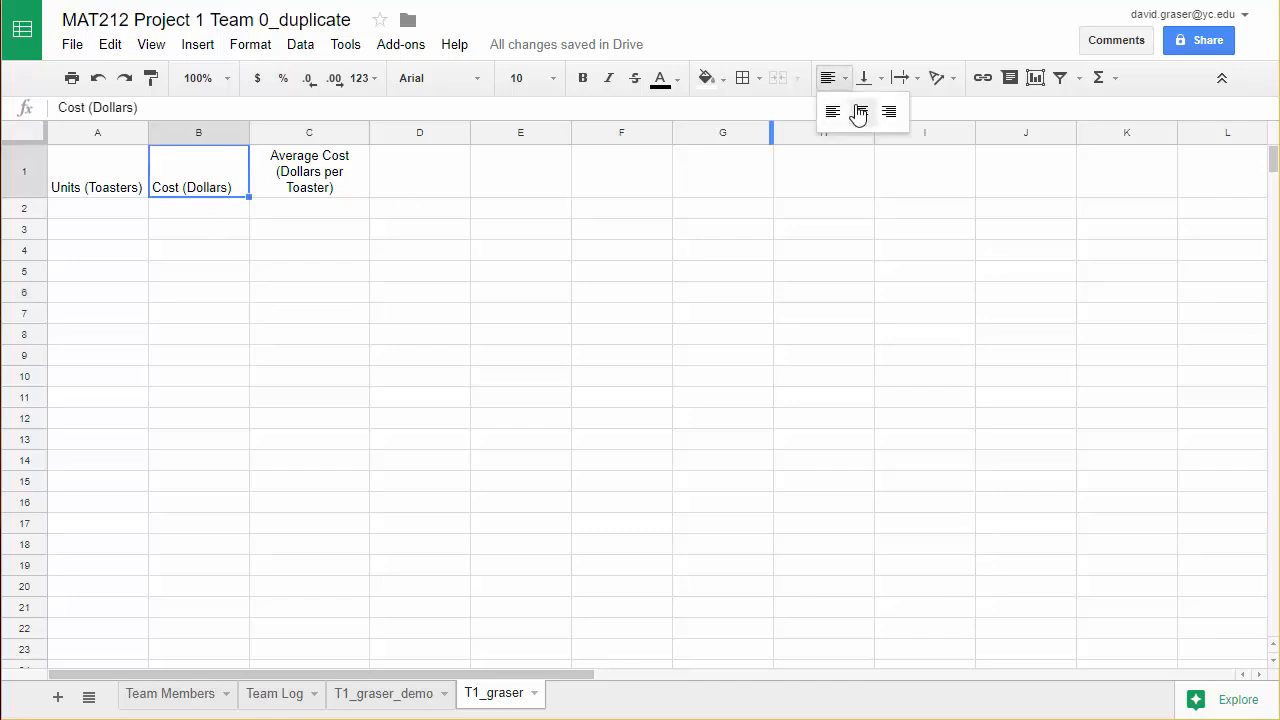
click(859, 111)
click(95, 192)
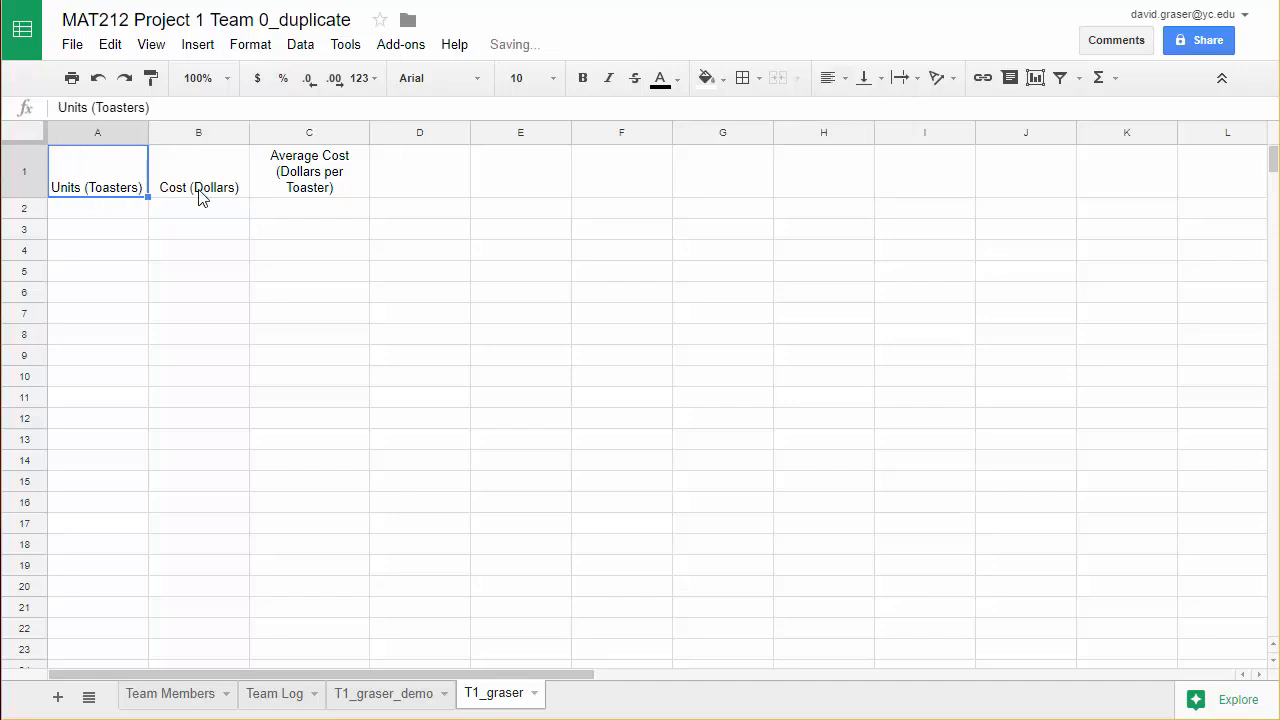
click(829, 88)
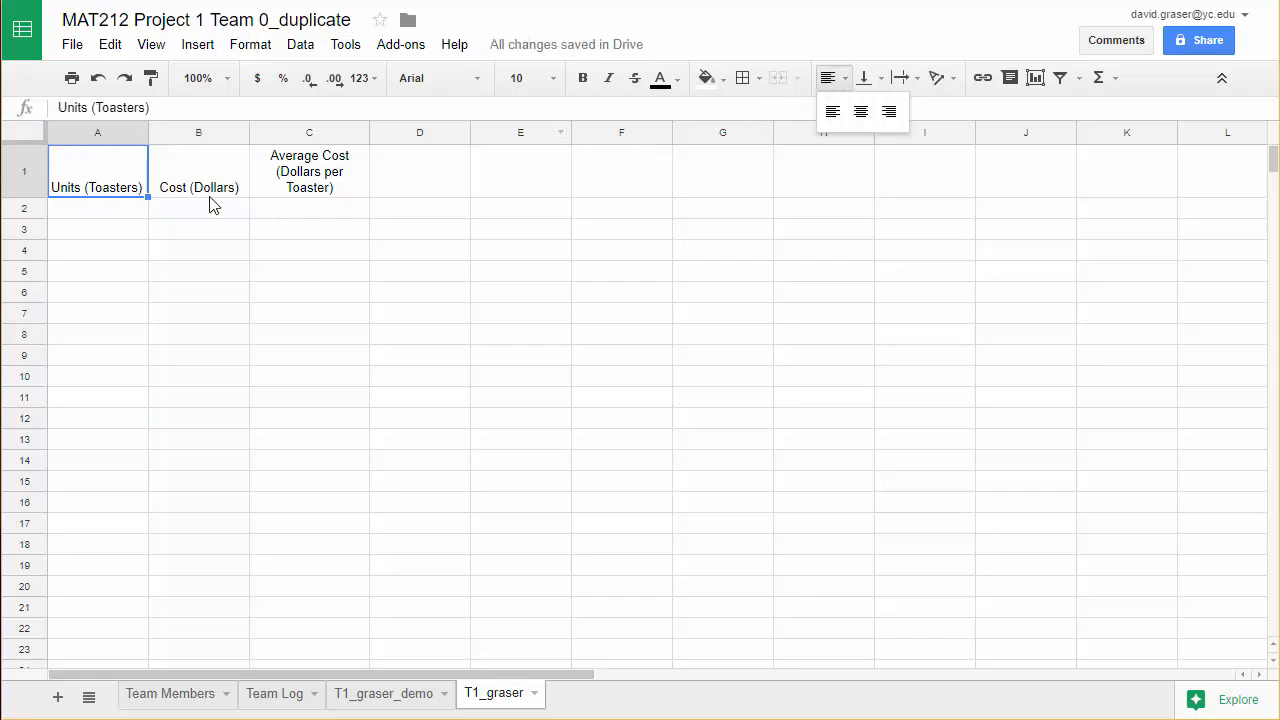
click(860, 111)
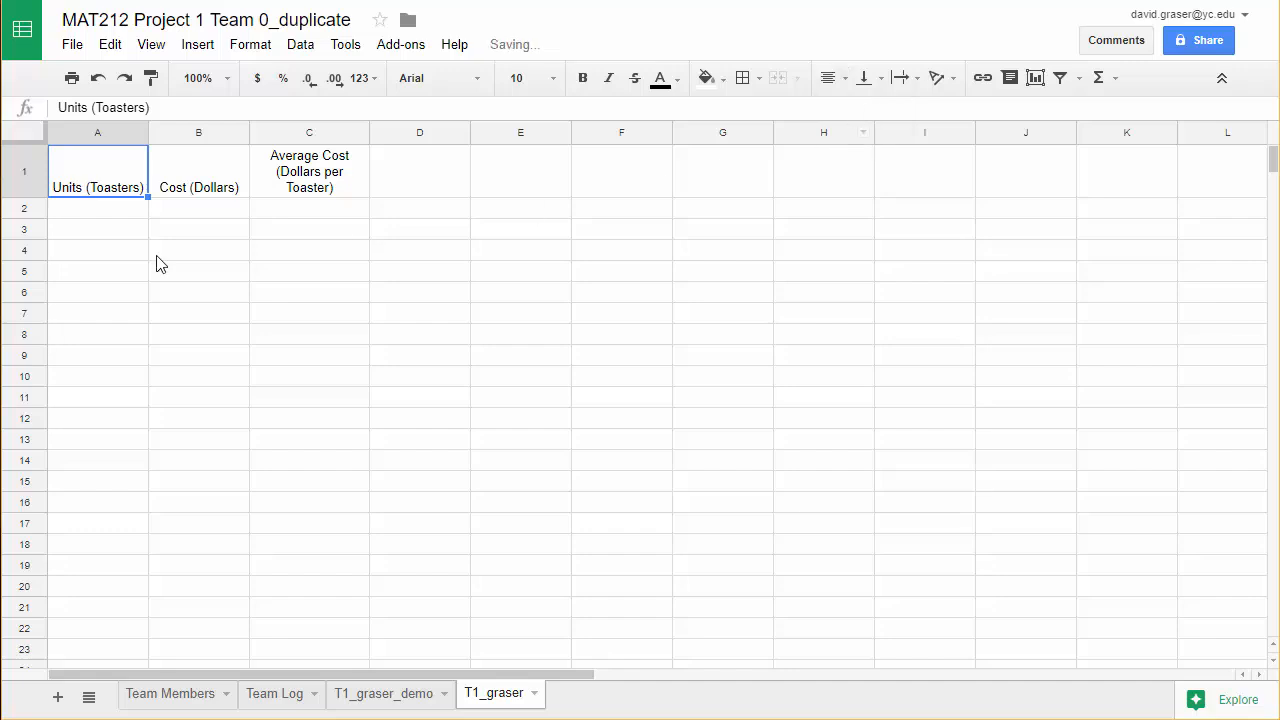
click(99, 214)
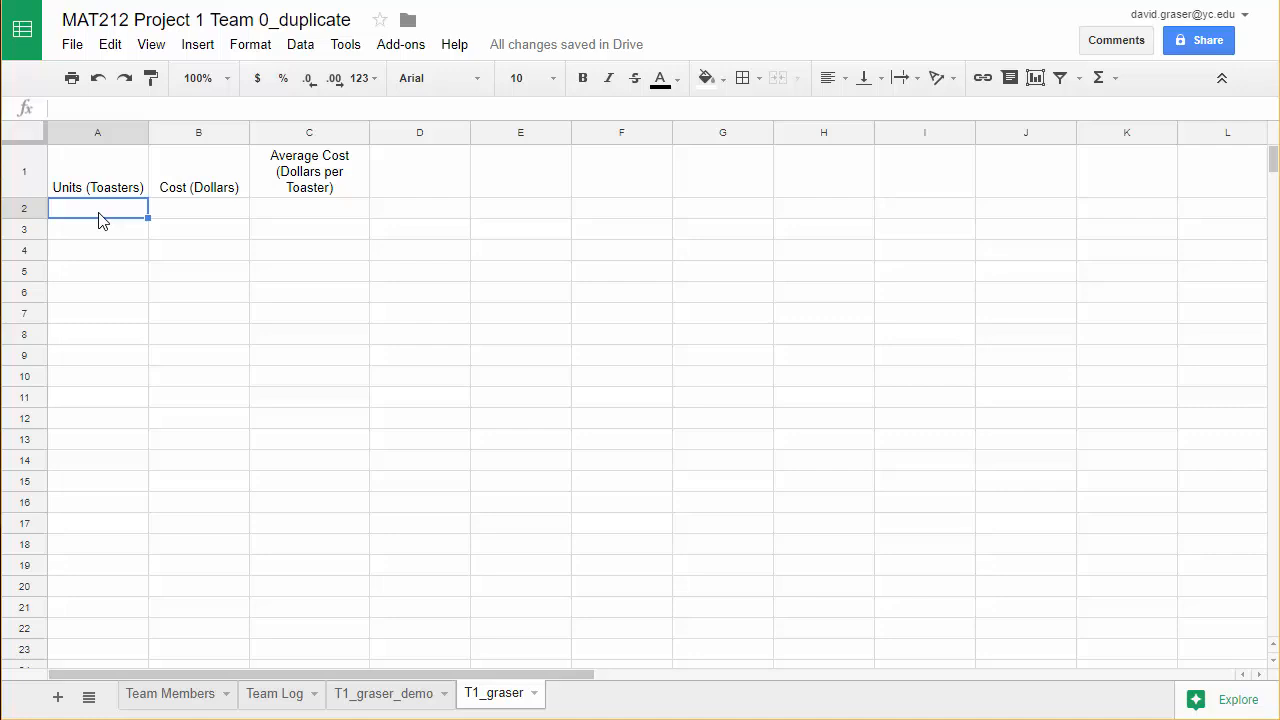
Paste the copied units and cost data into columns A and B, starting at cell A2.
key(ctrl+v)
click(312, 624)
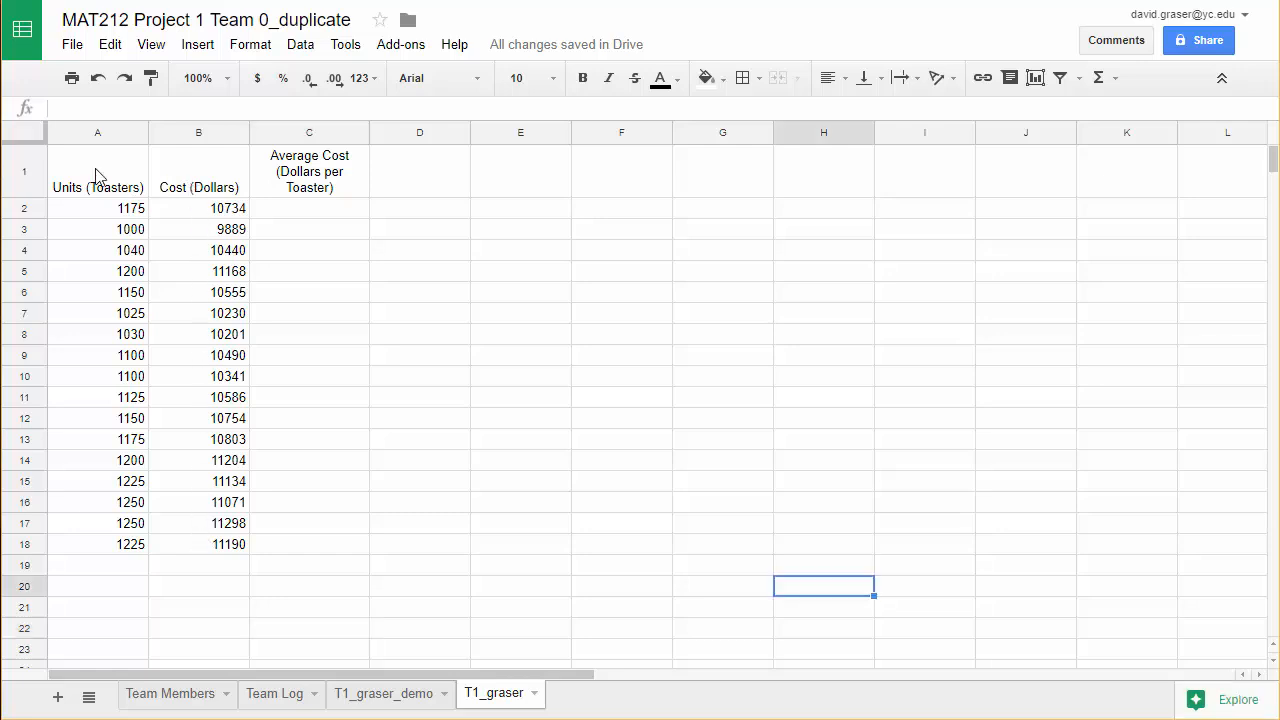
Insert a chart from the range A1:B18, then move and narrow it so it sits beside column C without covering the data.
drag(97, 176, 187, 550)
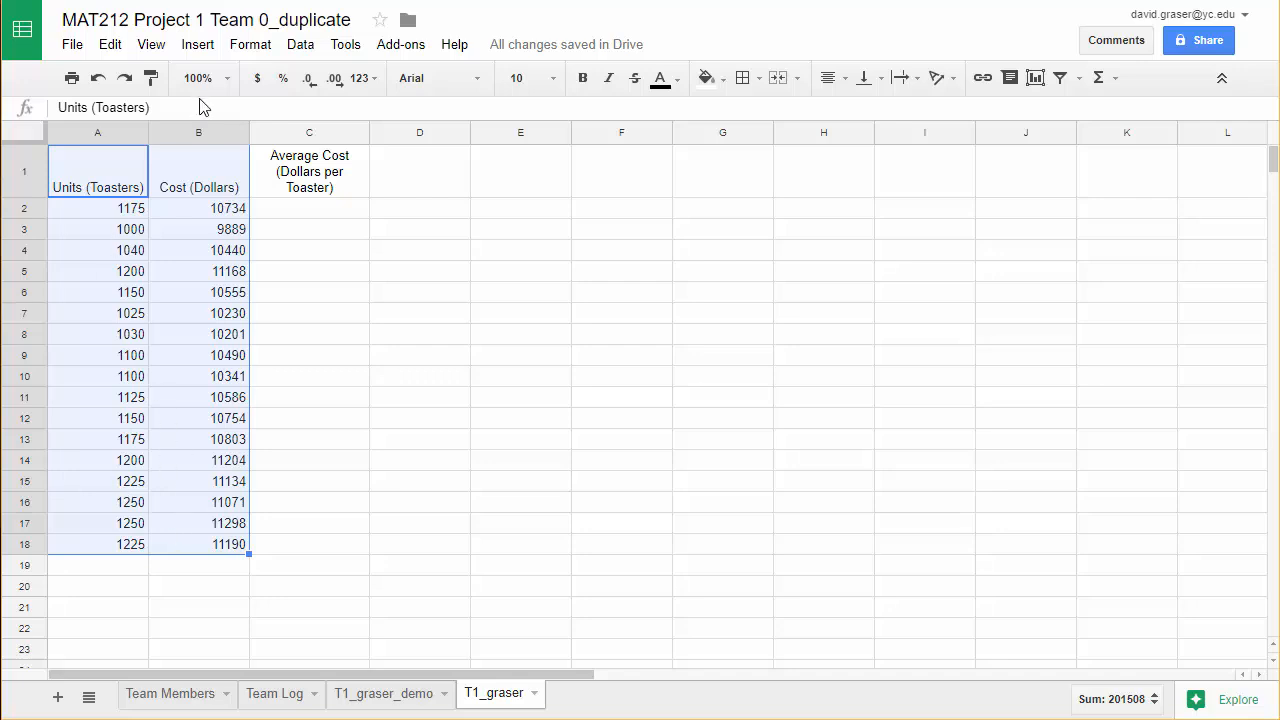
click(198, 47)
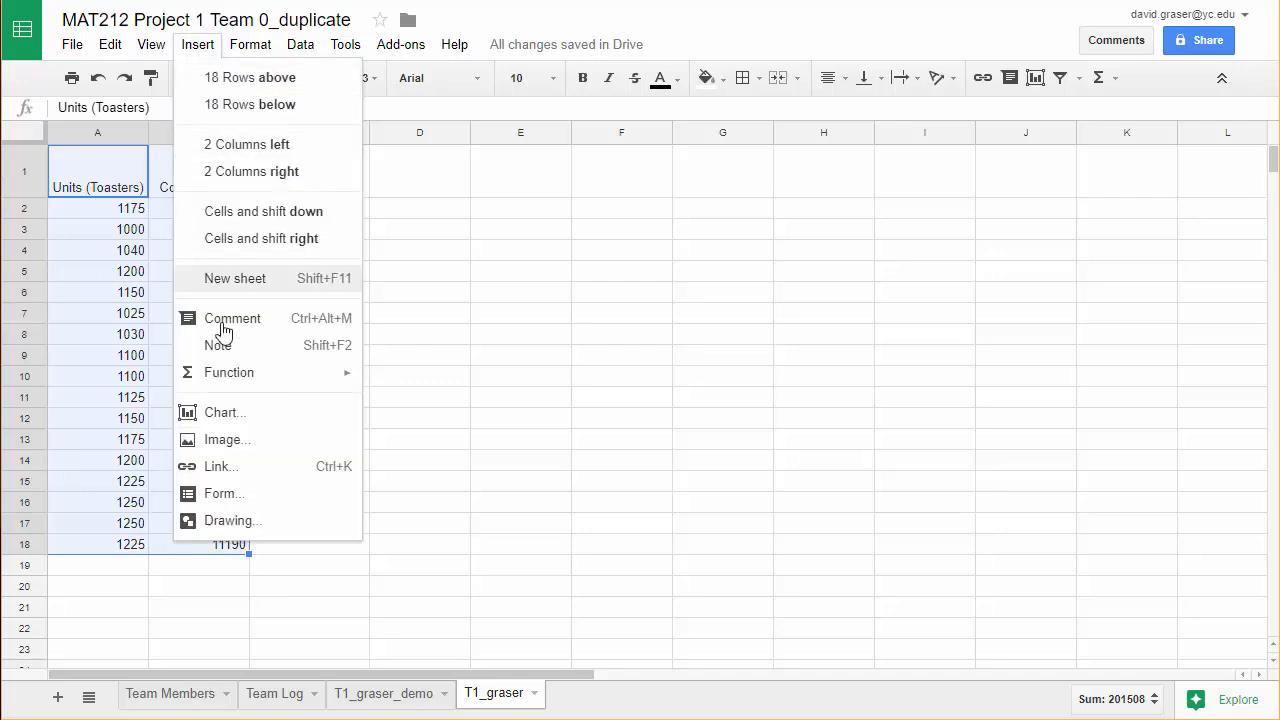
click(245, 416)
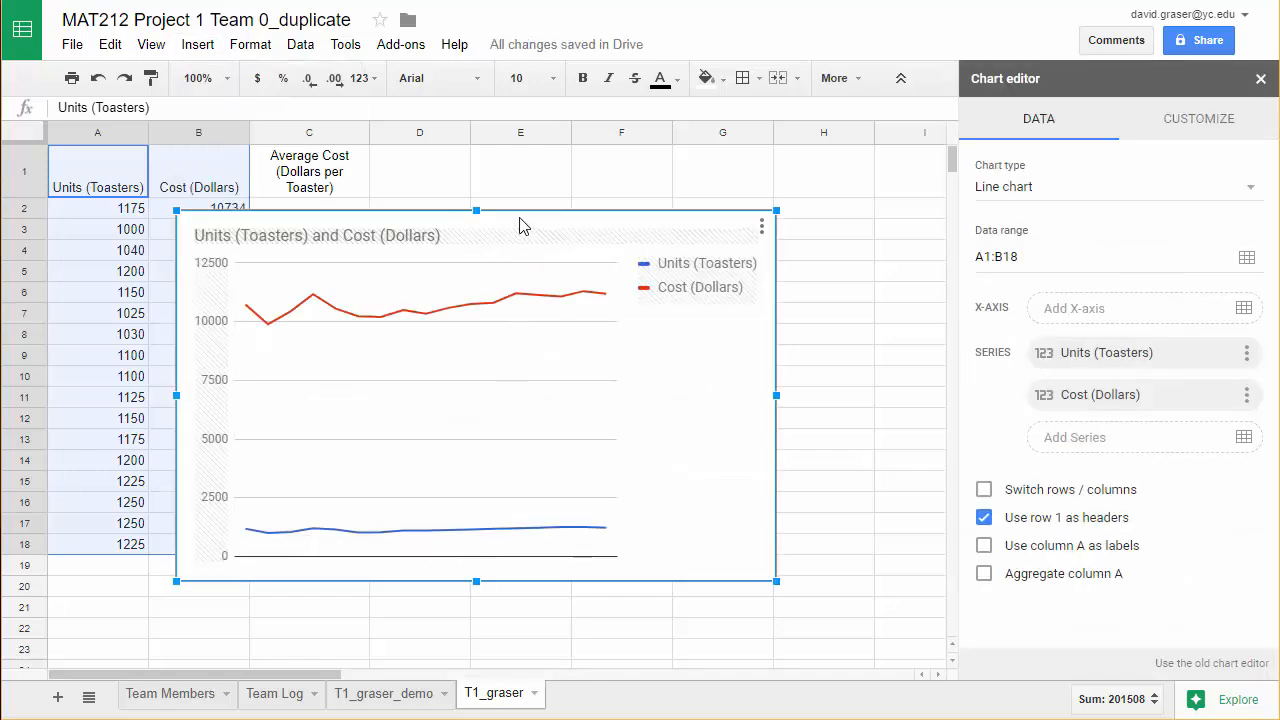
drag(523, 220, 680, 196)
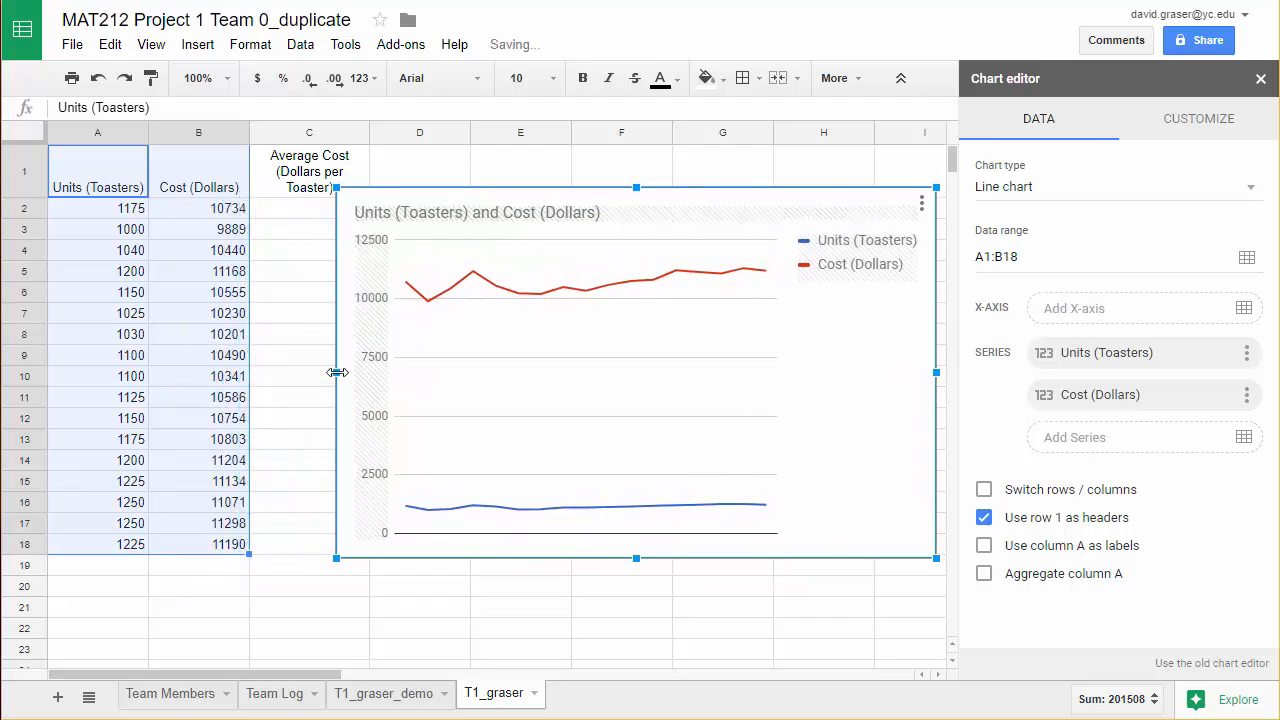
drag(337, 372, 382, 372)
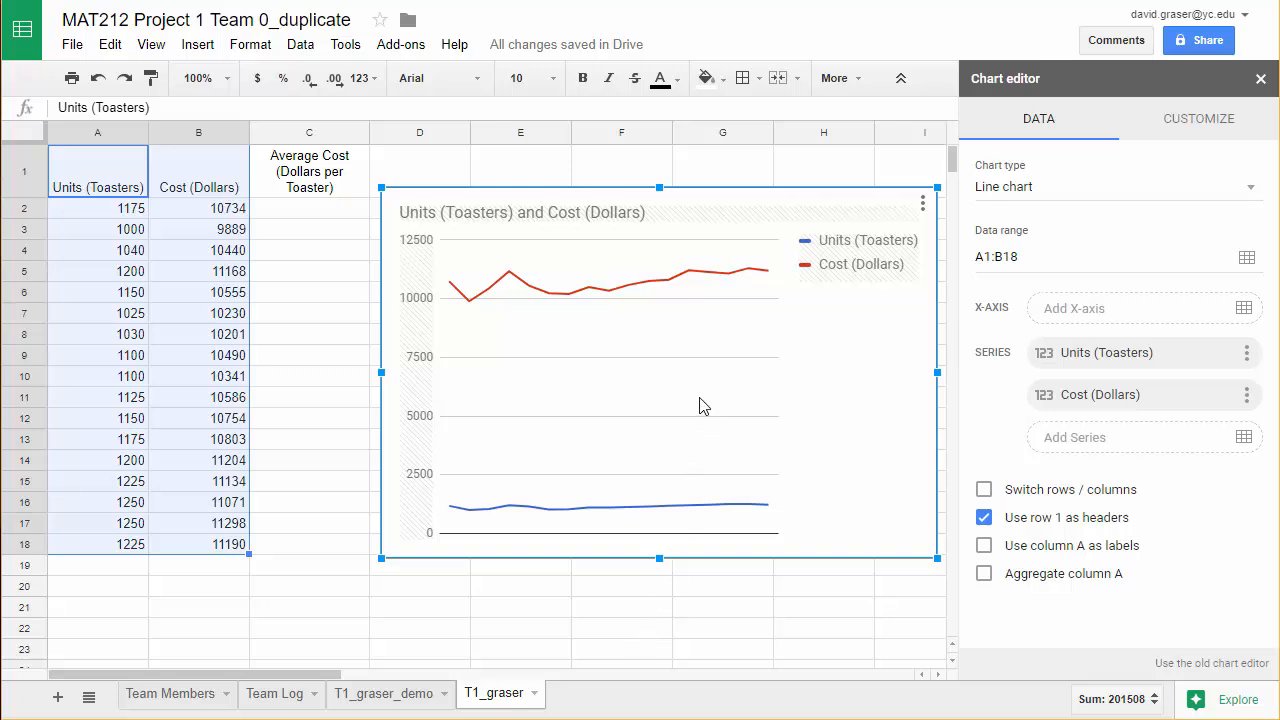
Change the chart type from line to scatter chart.
click(1026, 192)
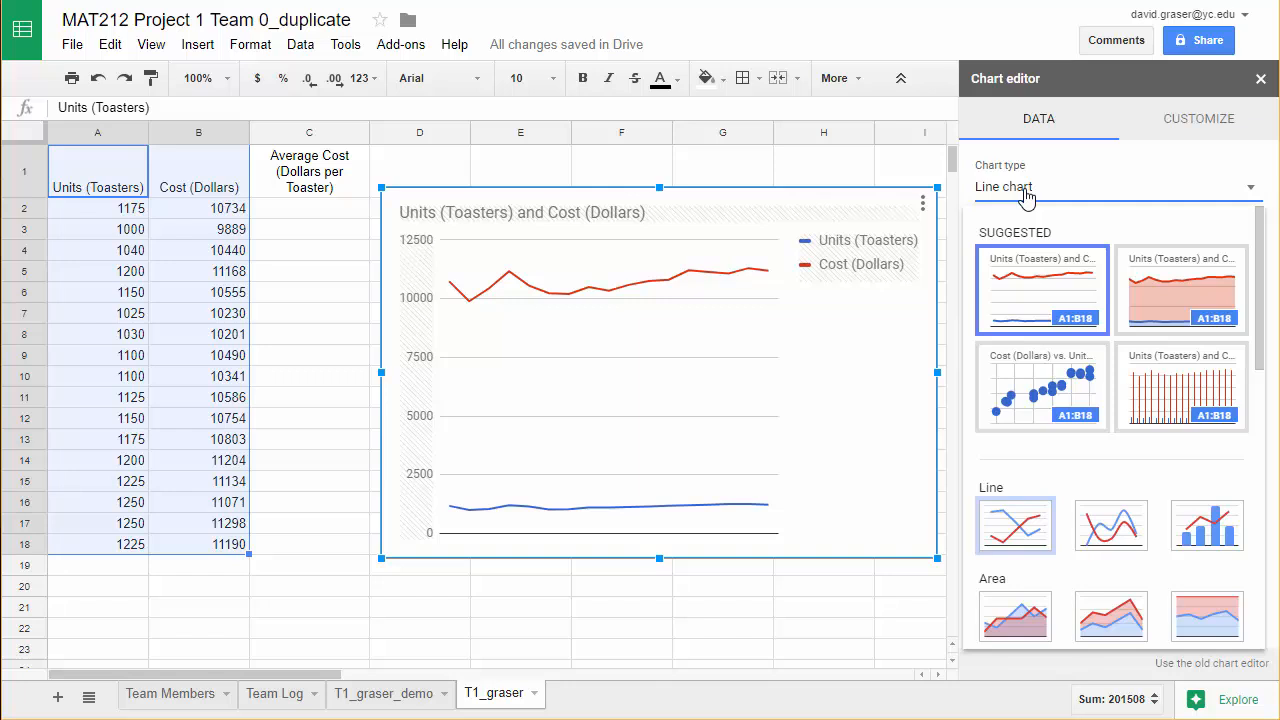
drag(1259, 266, 1249, 463)
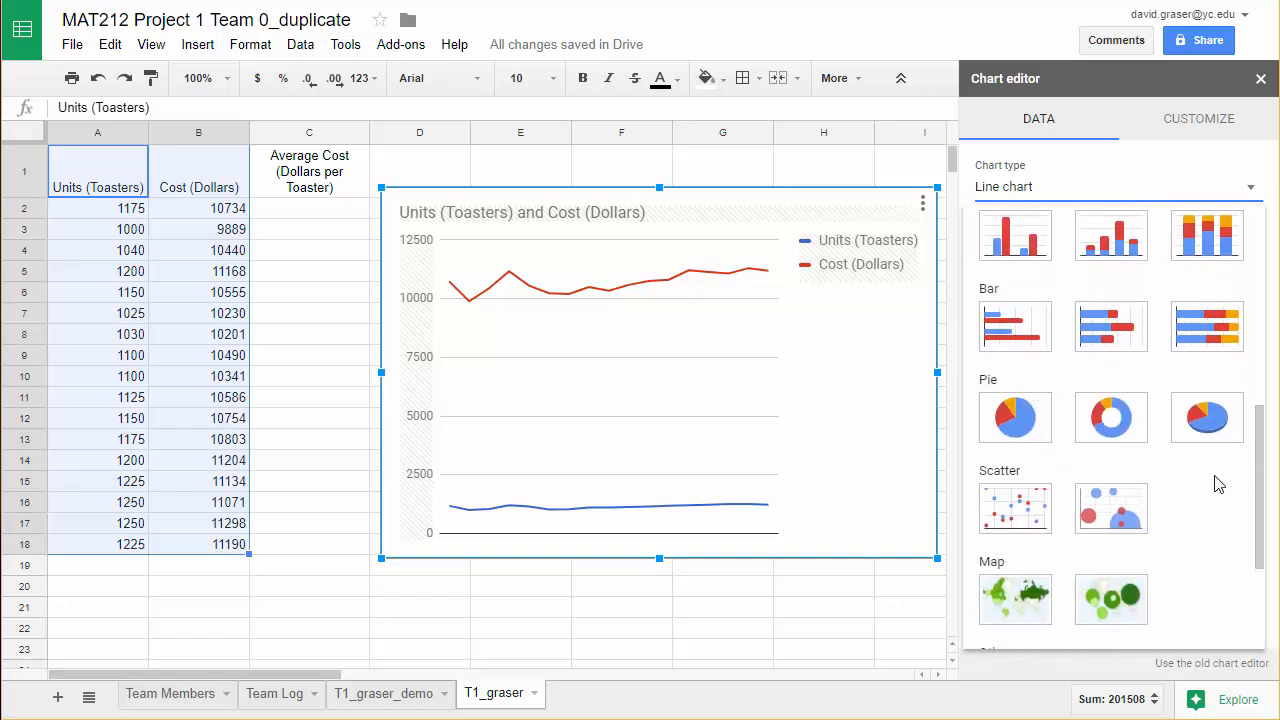
click(1027, 517)
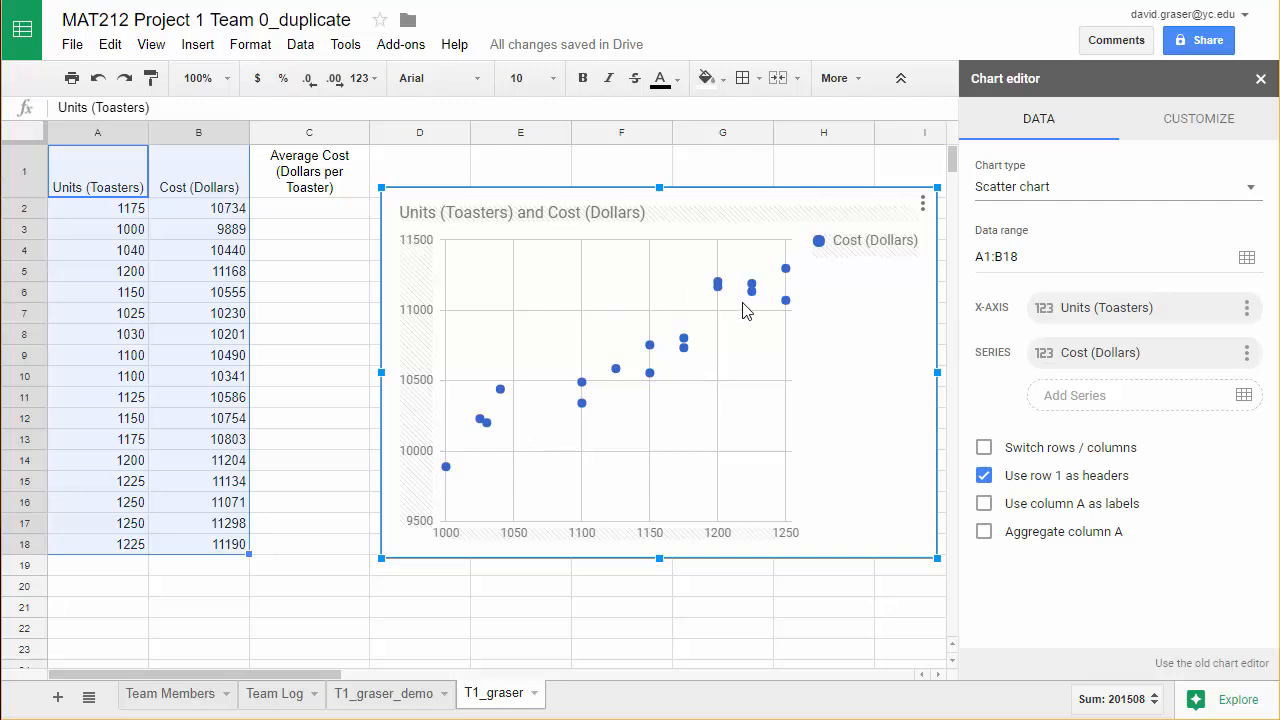
Set the chart title to "Cost of Toasters".
click(1190, 136)
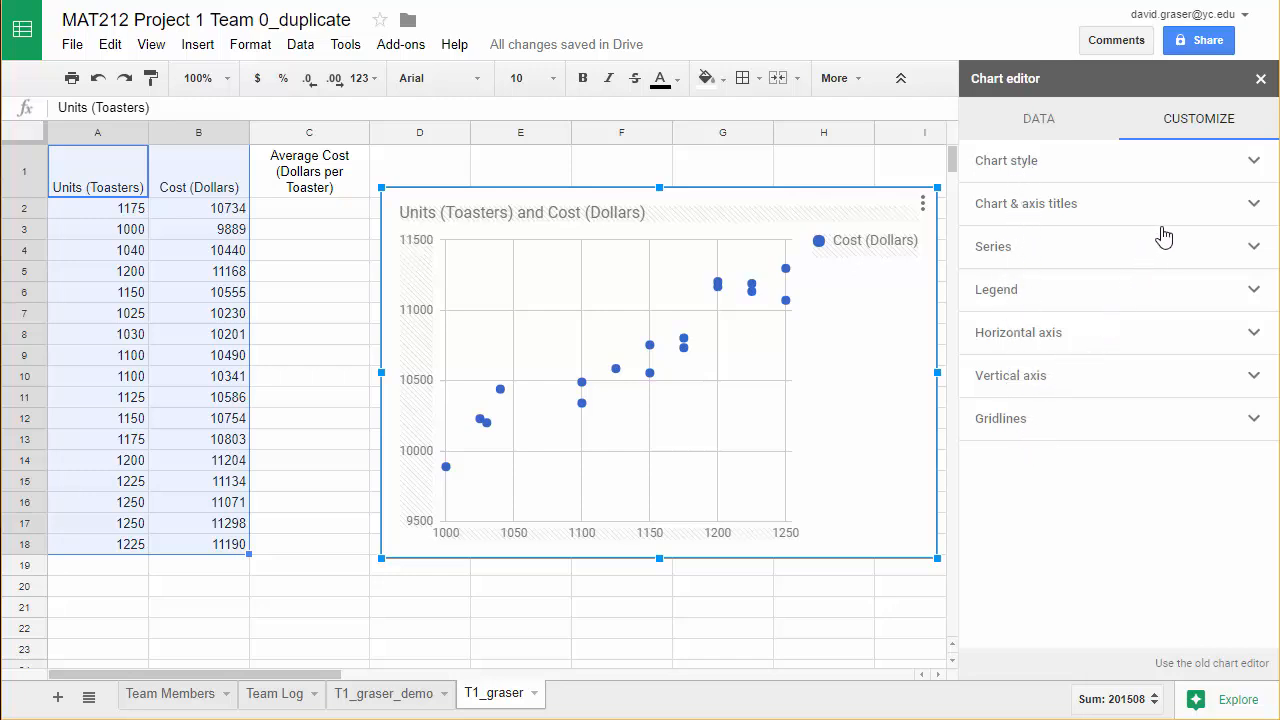
click(1251, 208)
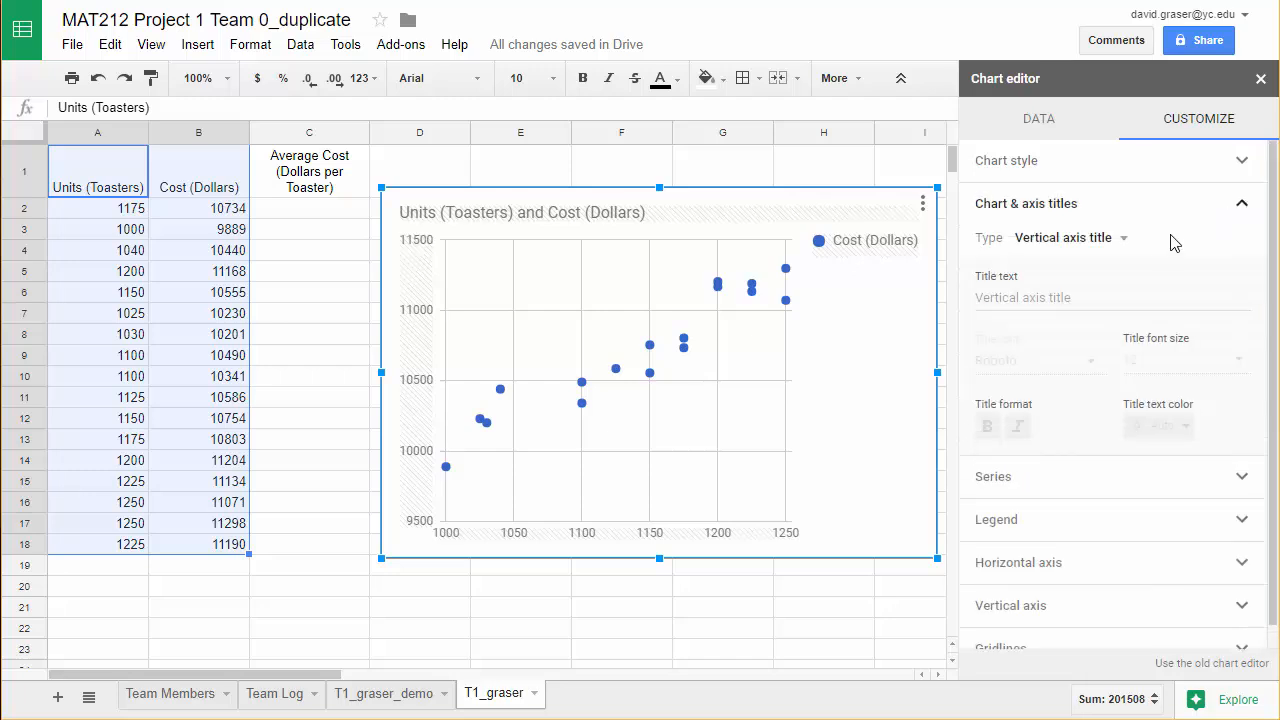
click(1124, 243)
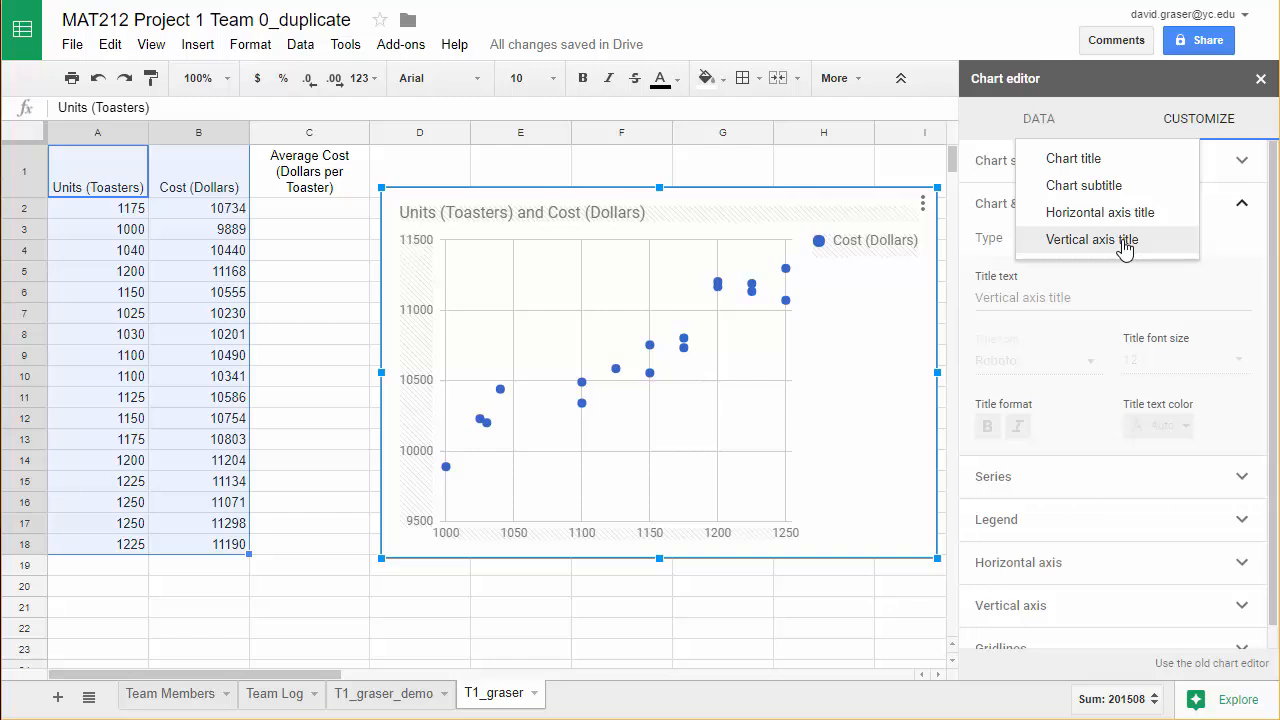
click(1072, 159)
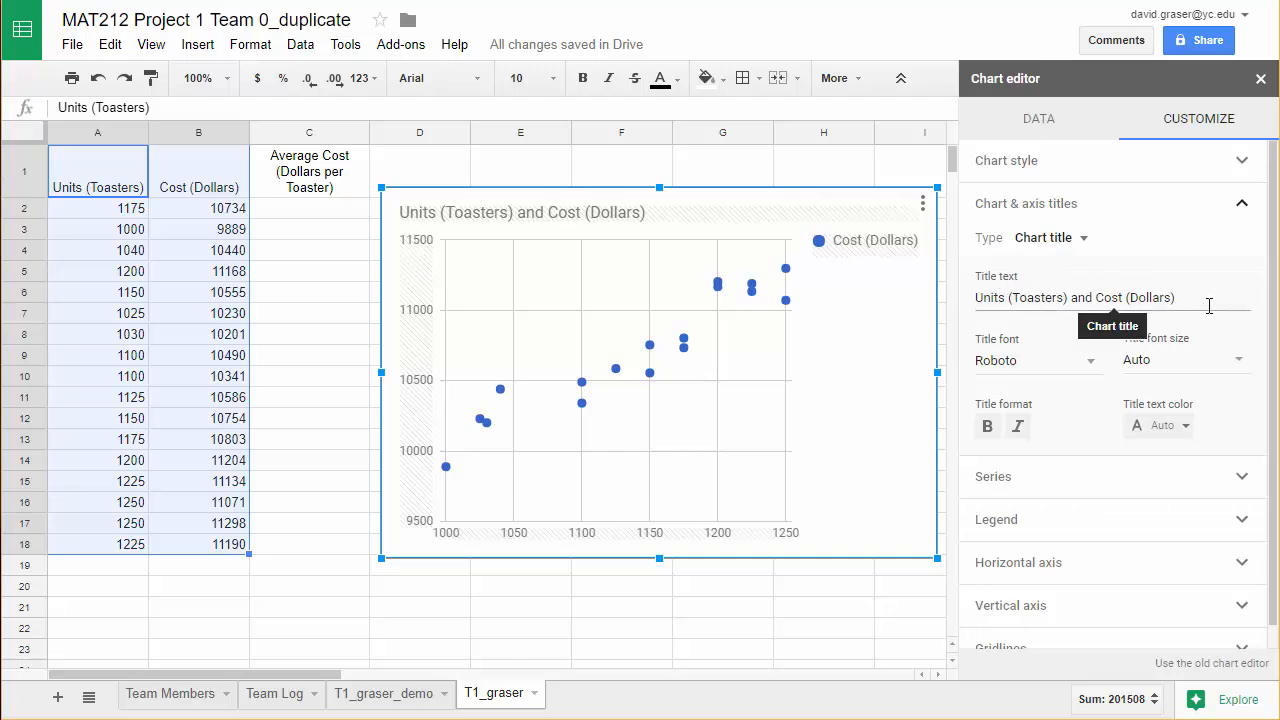
drag(1186, 300, 960, 314)
text(Cost of Toasters)
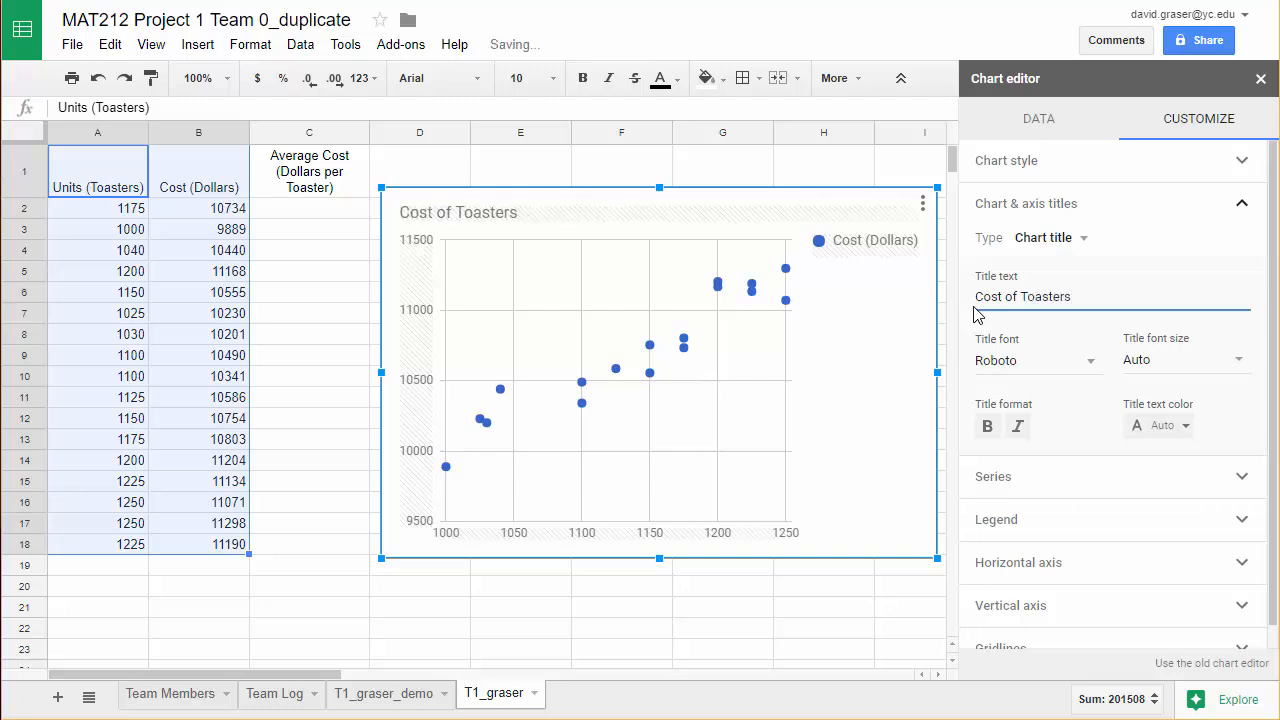
Set the chart's horizontal axis title to "Units (Toasters)".
click(1062, 245)
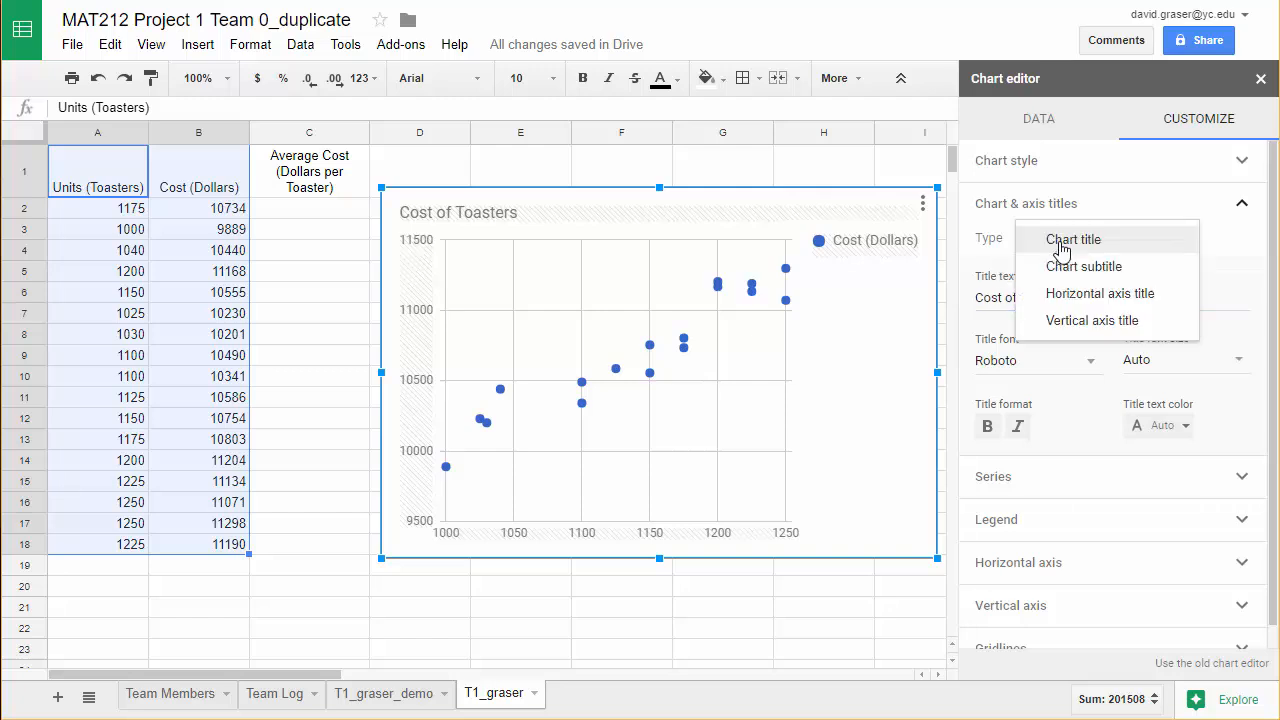
click(1060, 292)
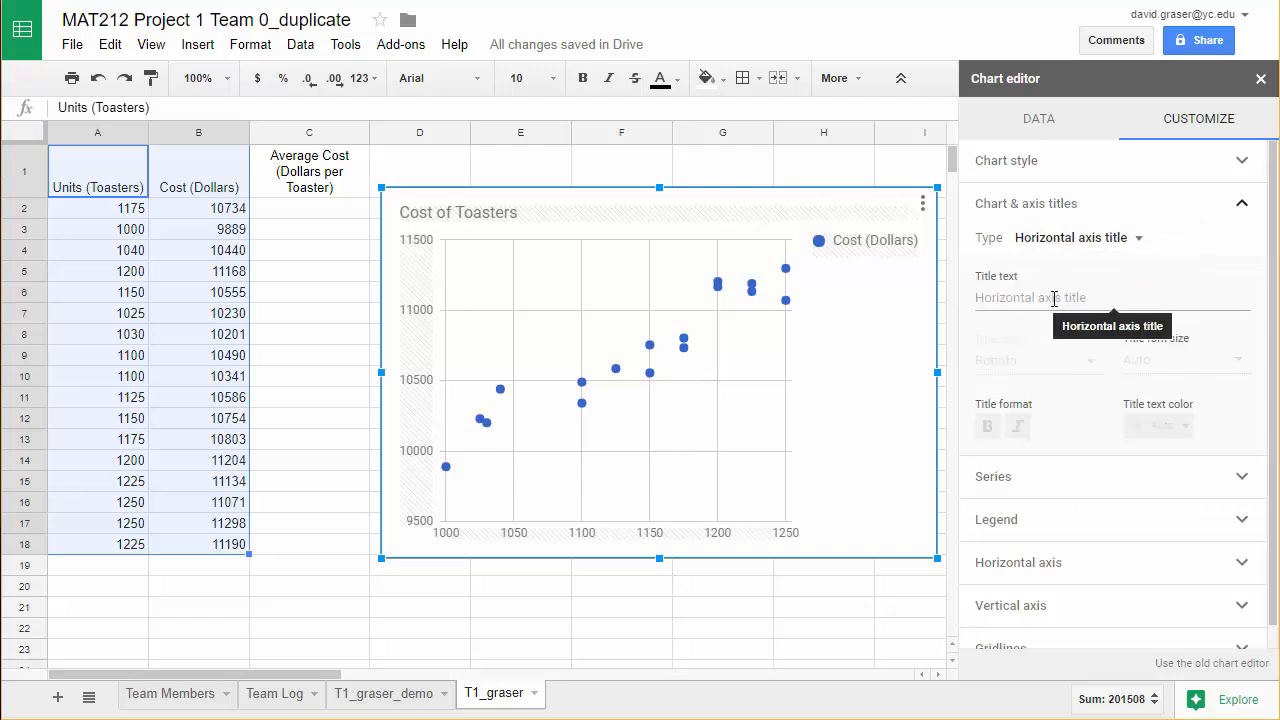
click(1054, 298)
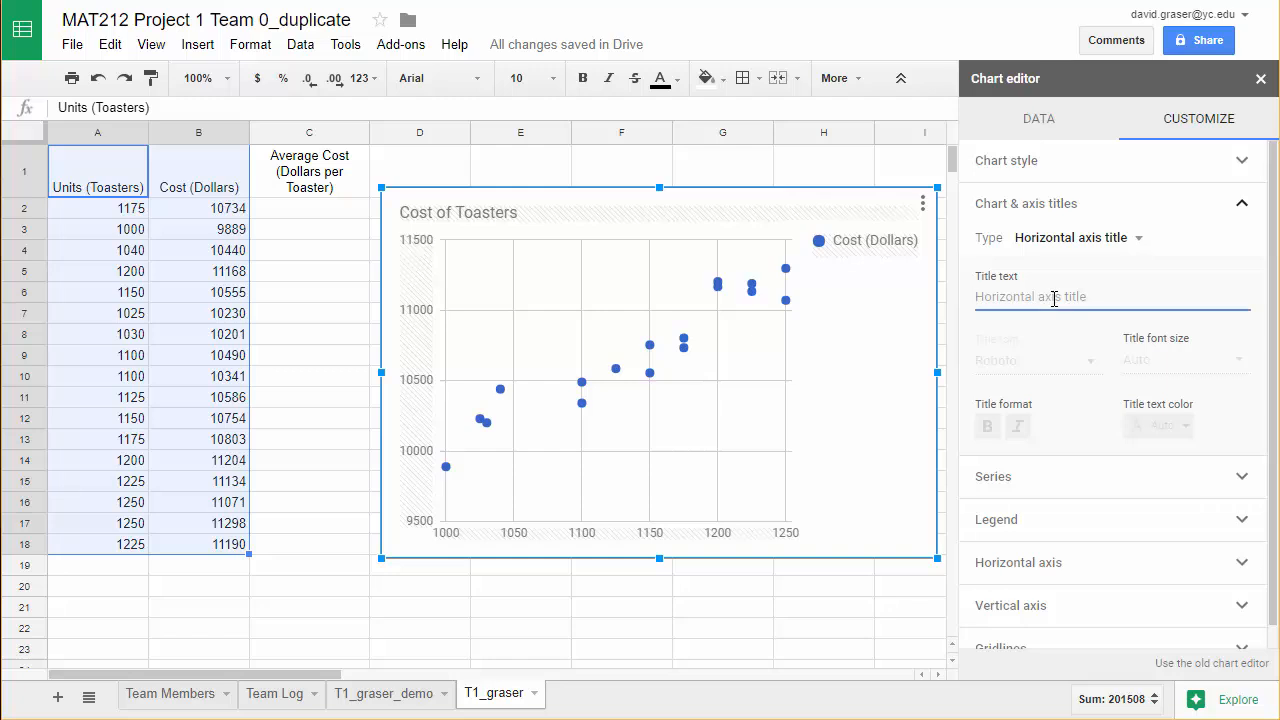
text(Units ()
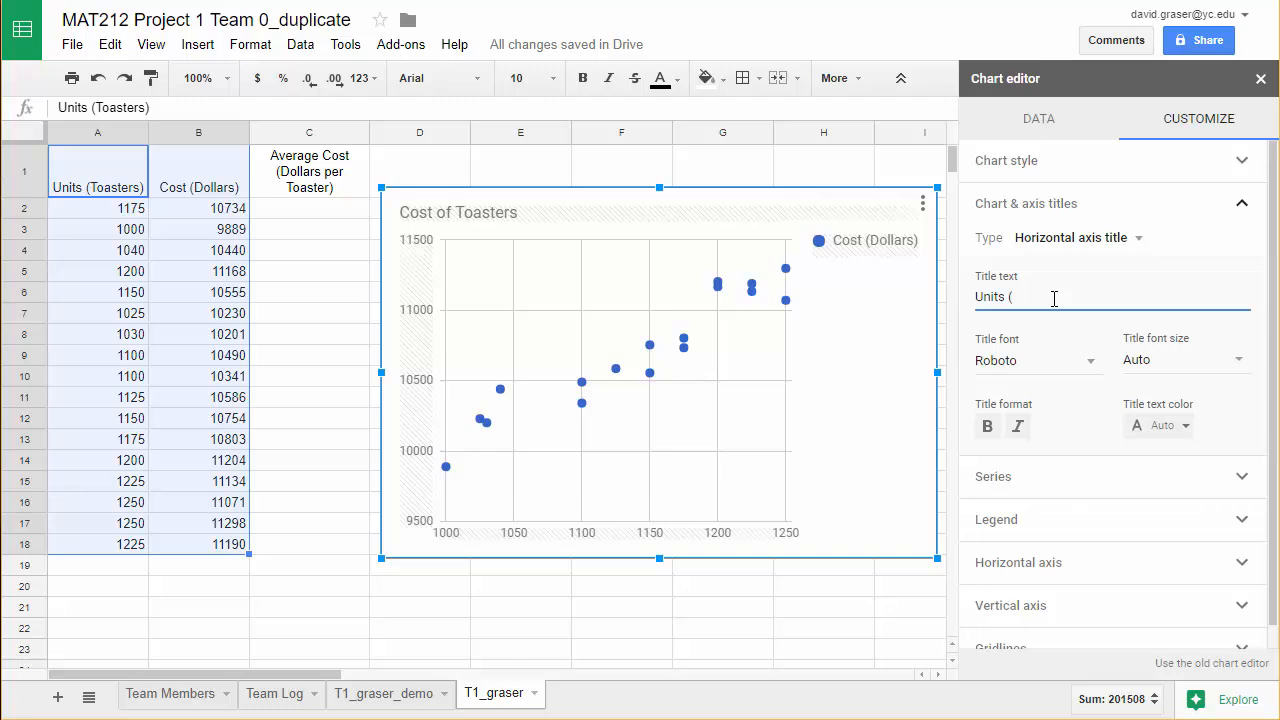
text(T)
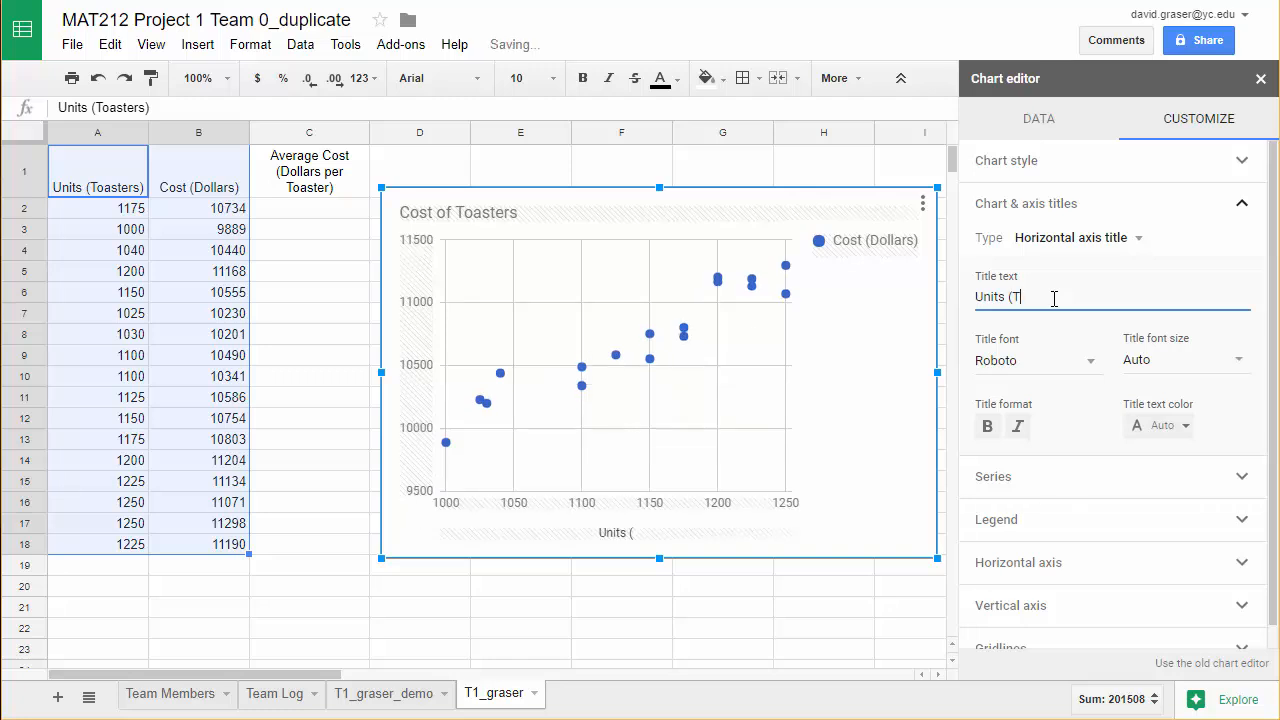
text(oasters)
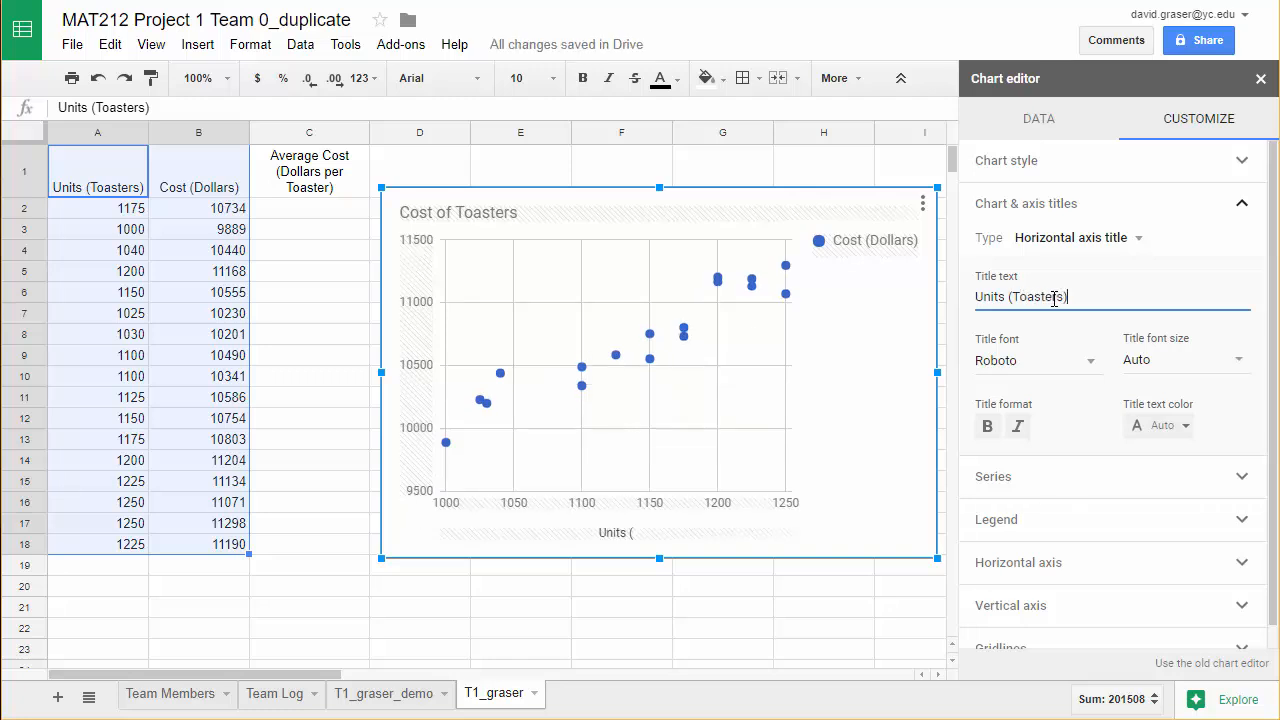
Set the chart's vertical axis title to "Cost (Dollars)" and close the chart editor.
click(1100, 243)
click(1090, 268)
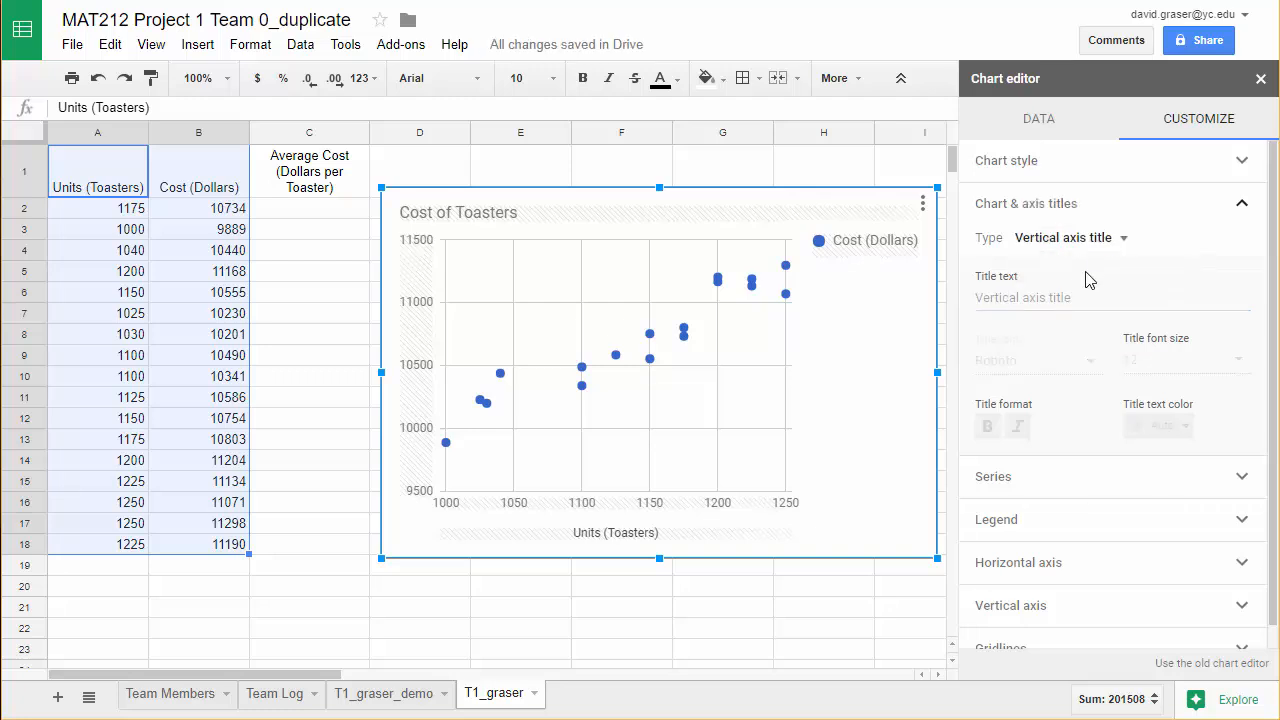
click(1066, 298)
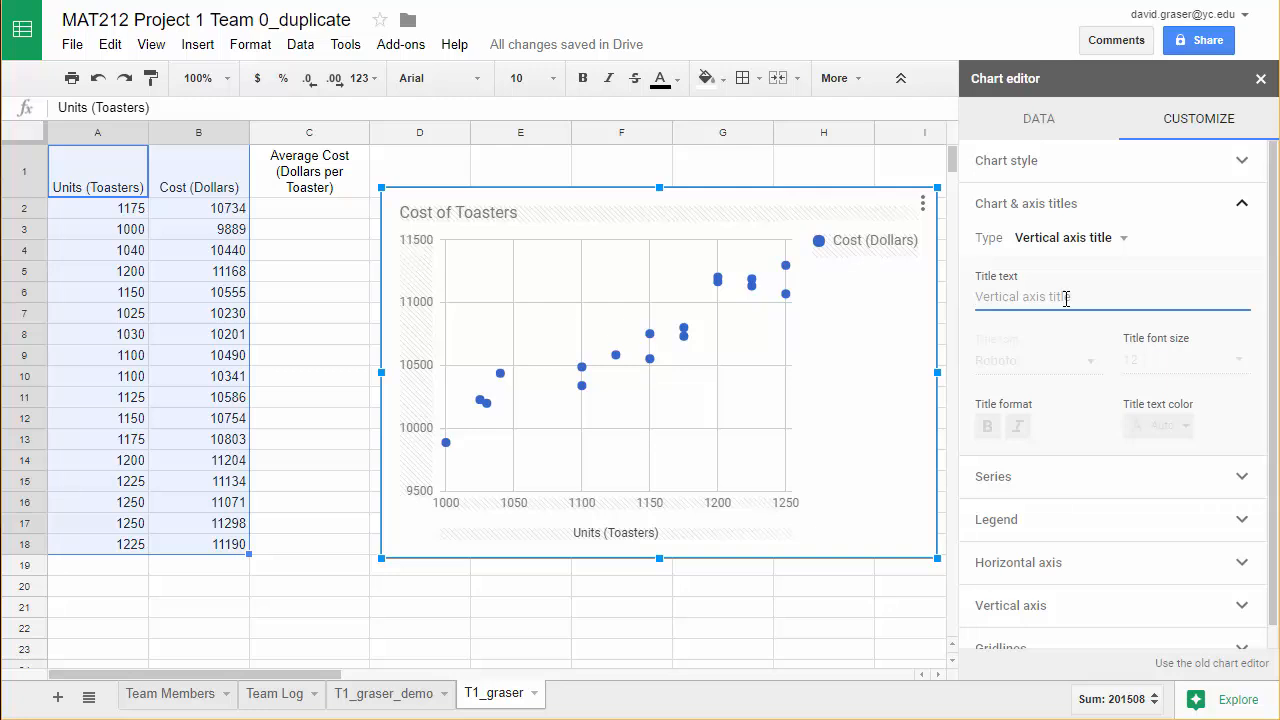
text(Cost (Dollars)
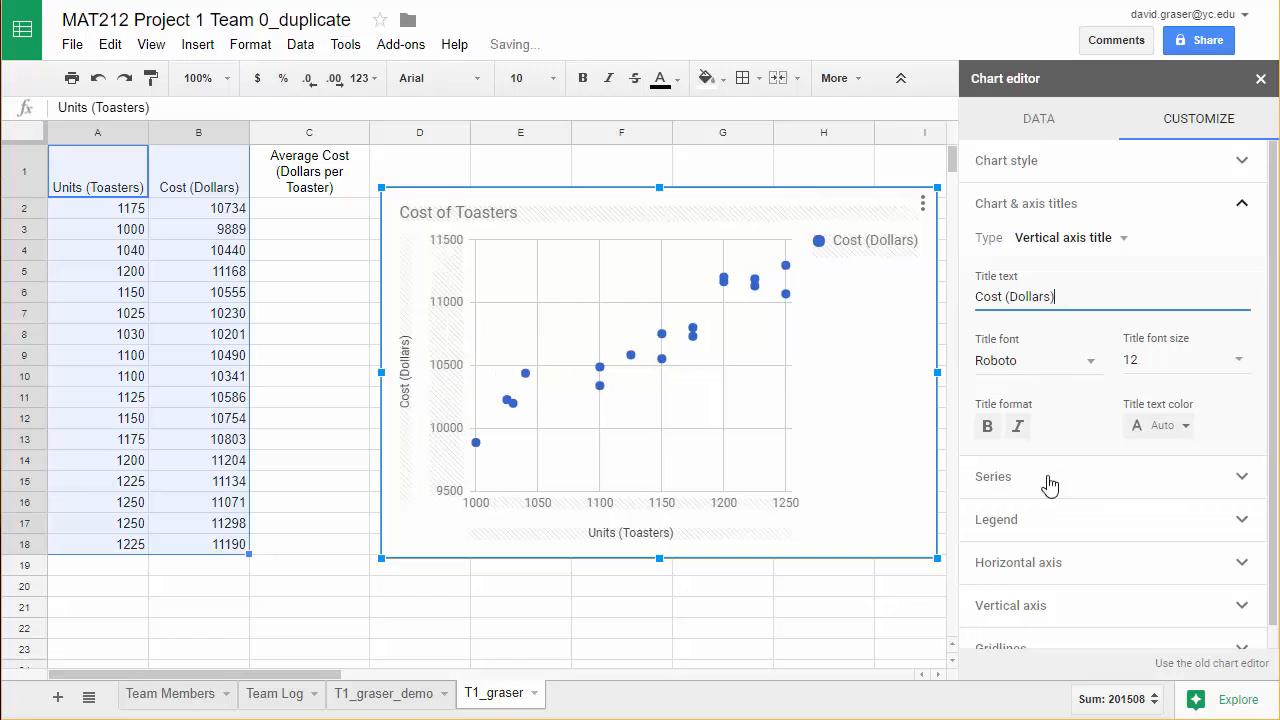
click(837, 630)
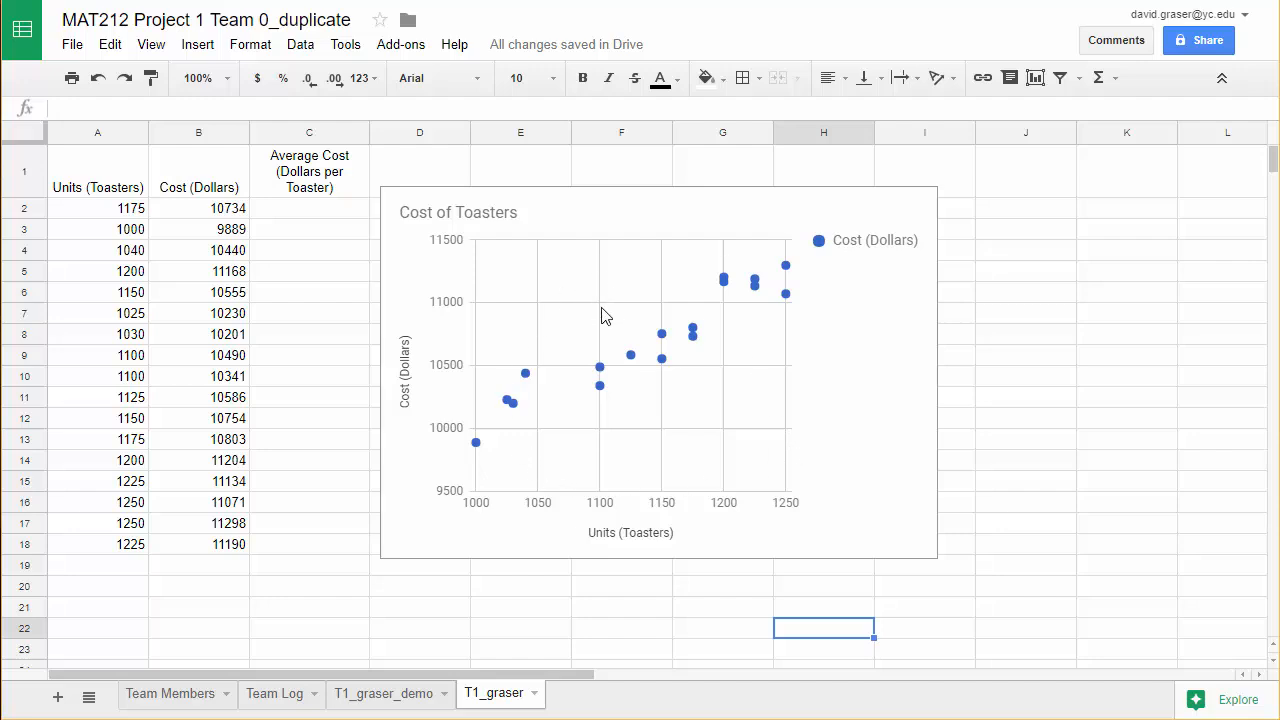
Set the chart's horizontal axis range to a minimum of 900 and a maximum of 1300.
double_click(724, 503)
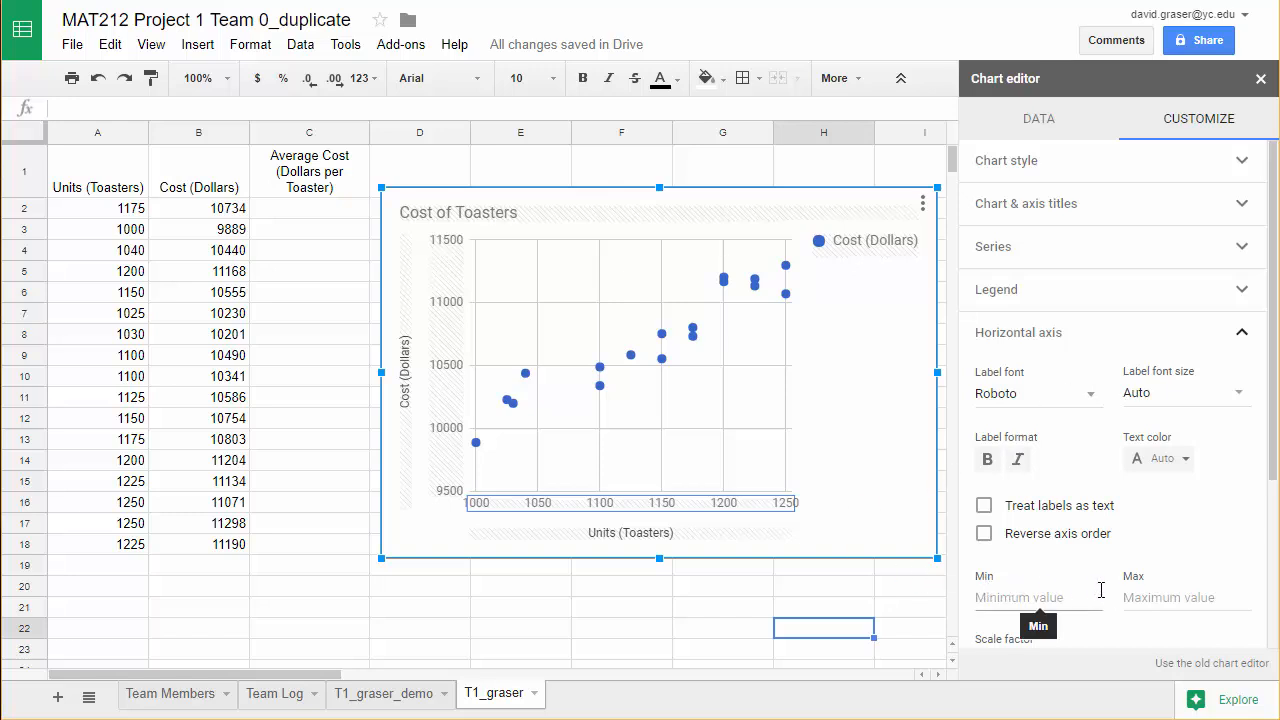
click(1025, 598)
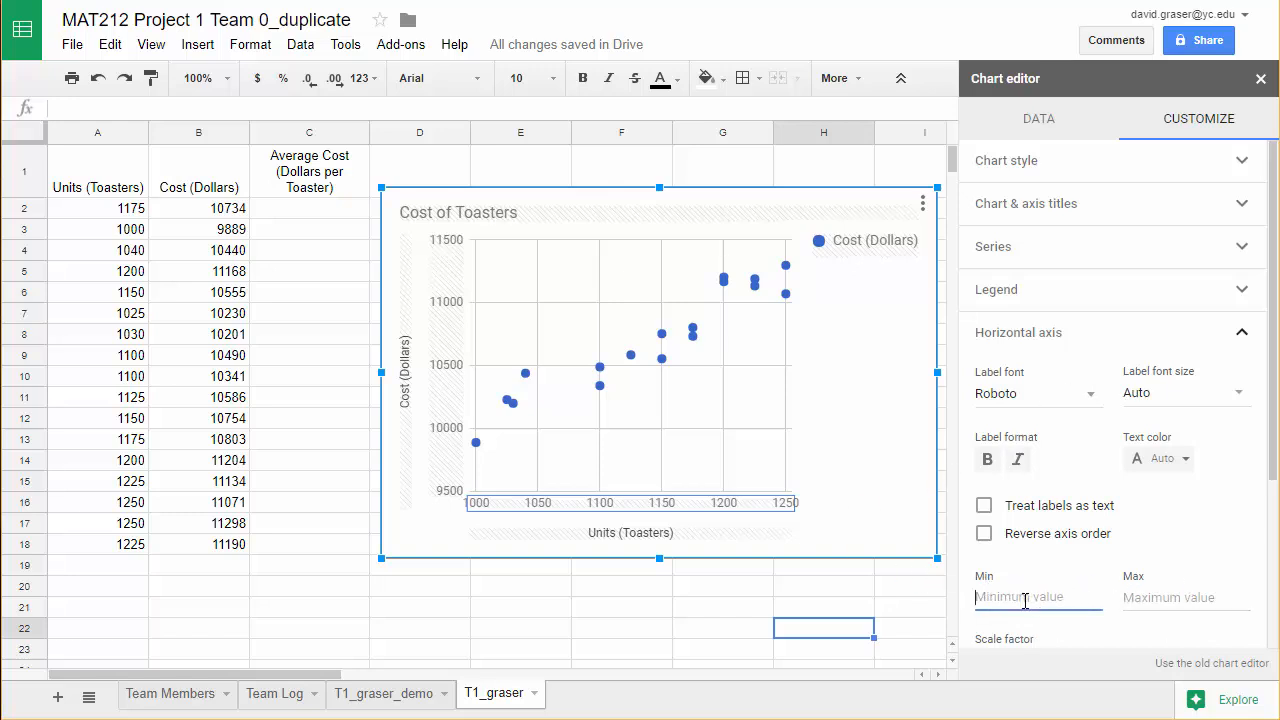
text(900)
click(1128, 598)
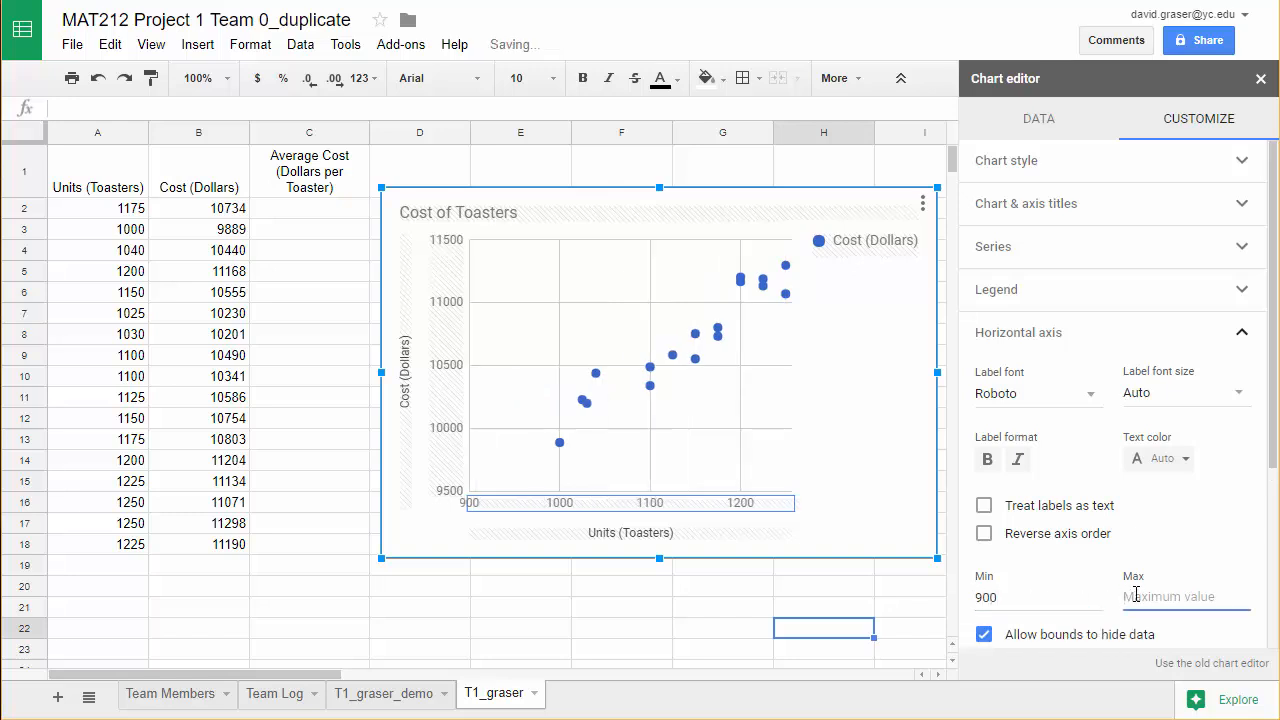
text(1300)
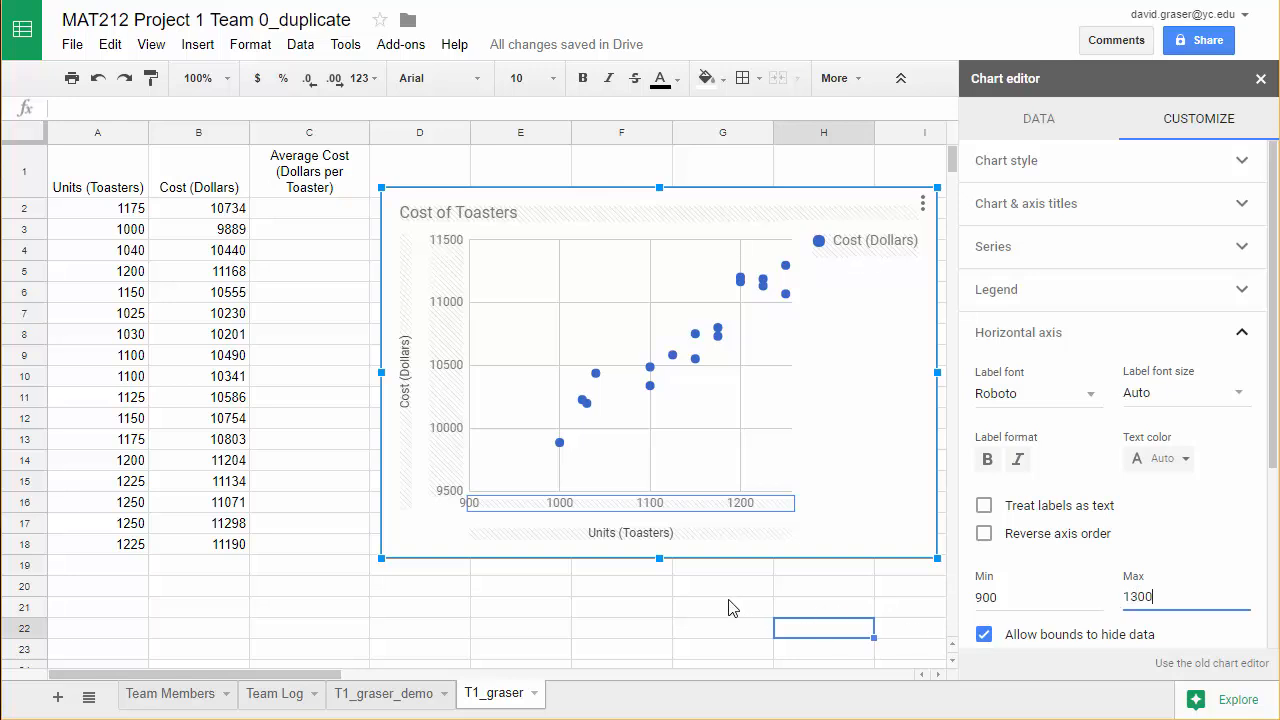
click(671, 590)
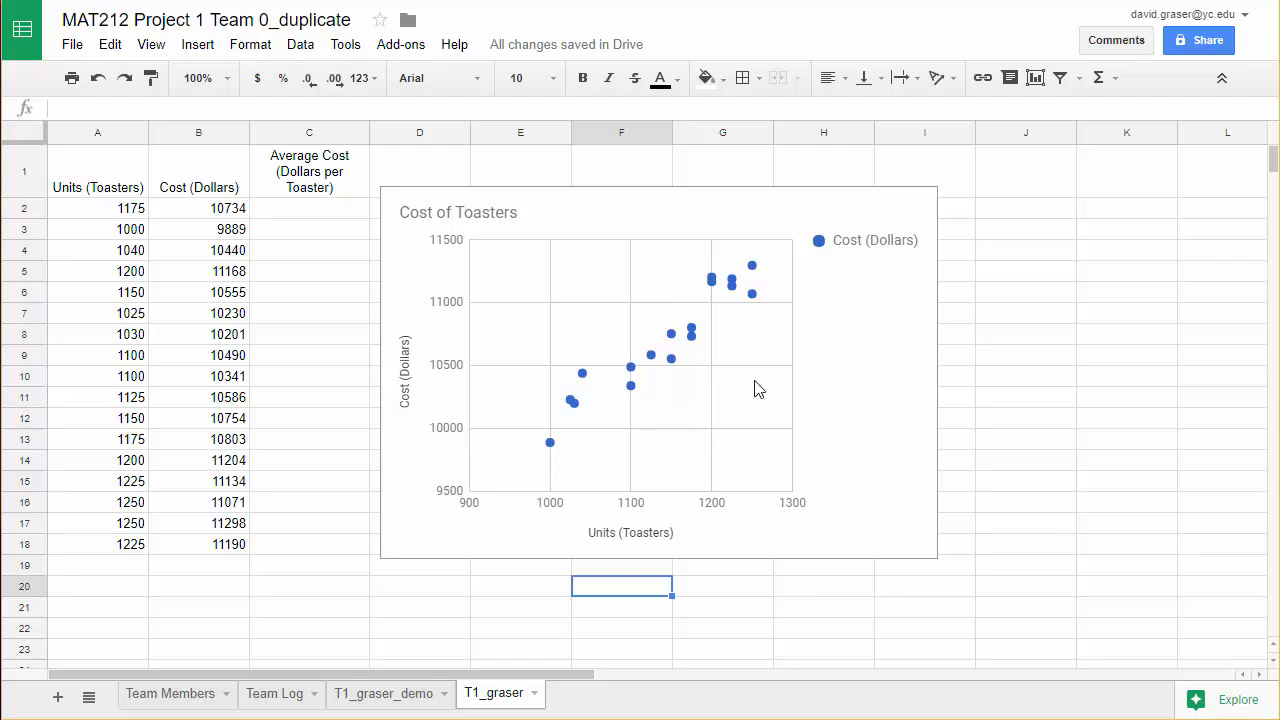
Remove the scatter chart's legend by setting its position to None.
double_click(870, 250)
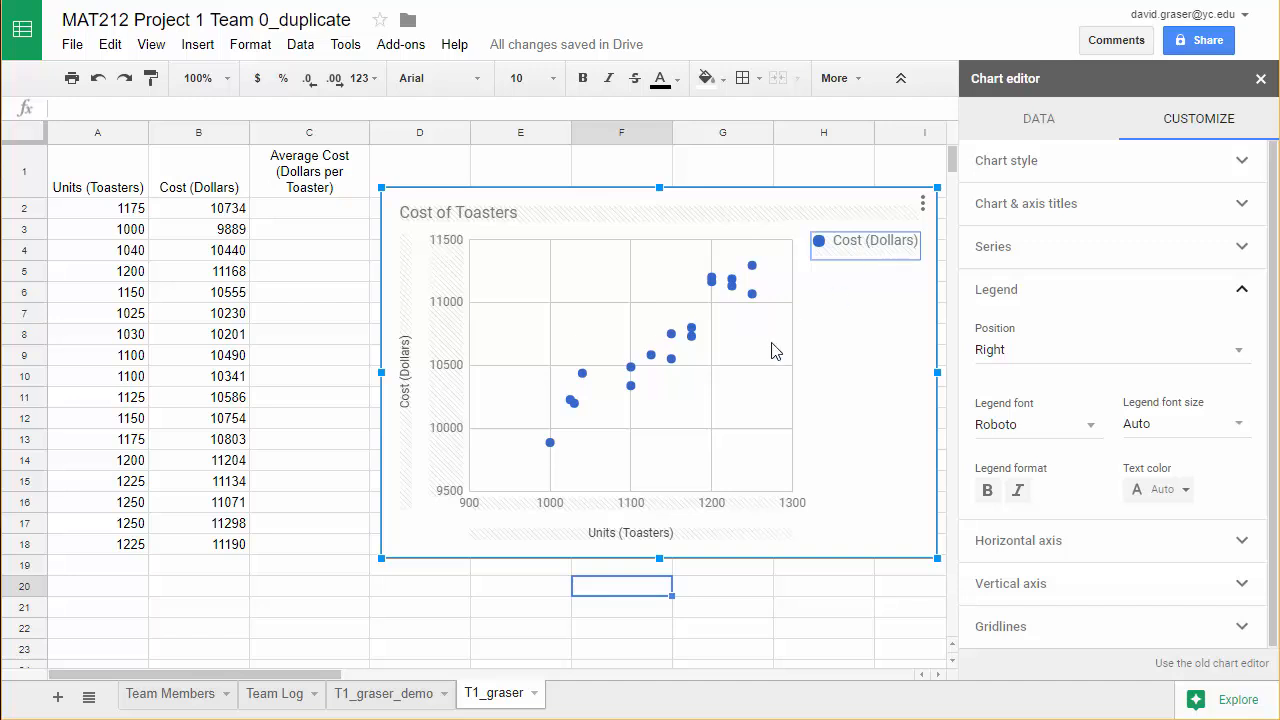
click(1101, 362)
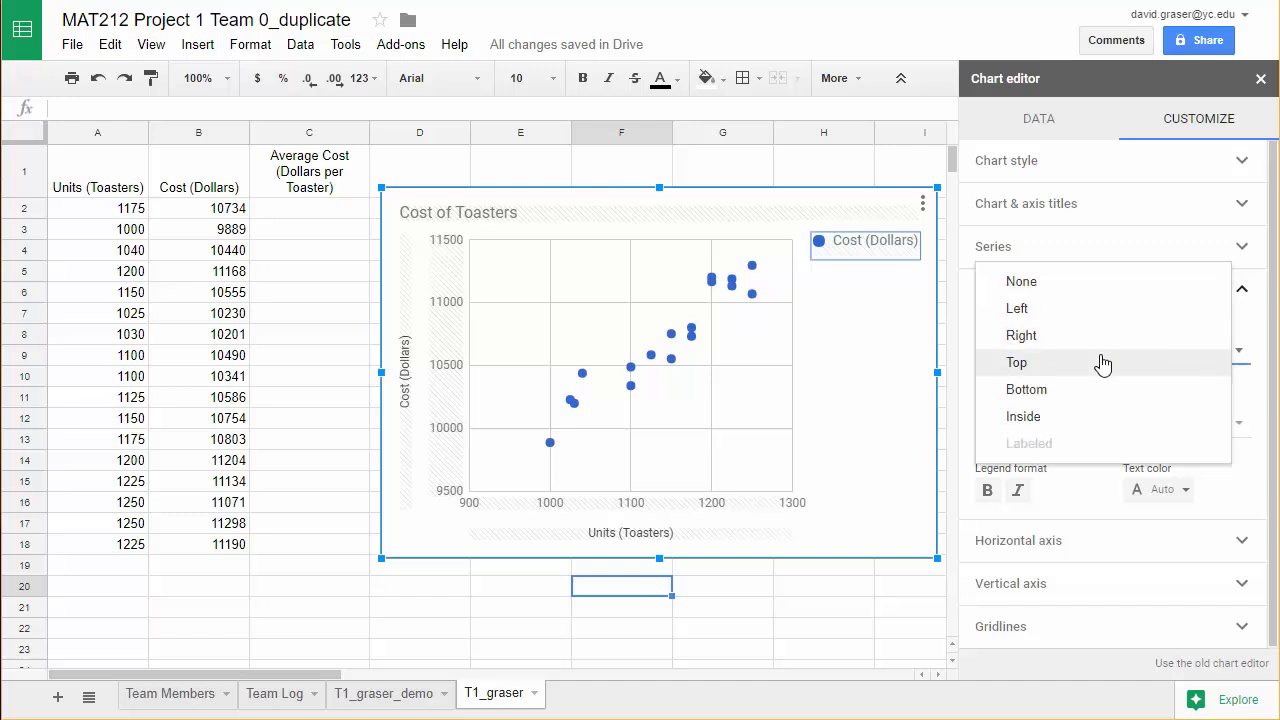
click(1037, 290)
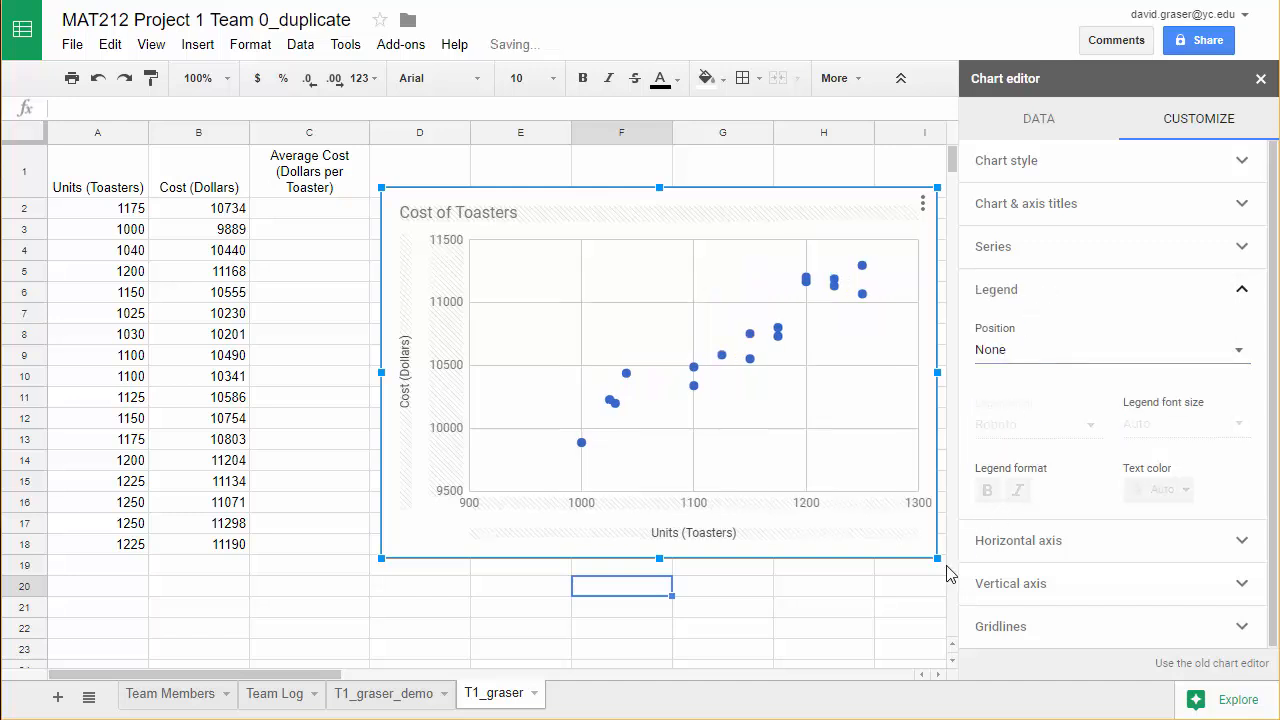
click(828, 596)
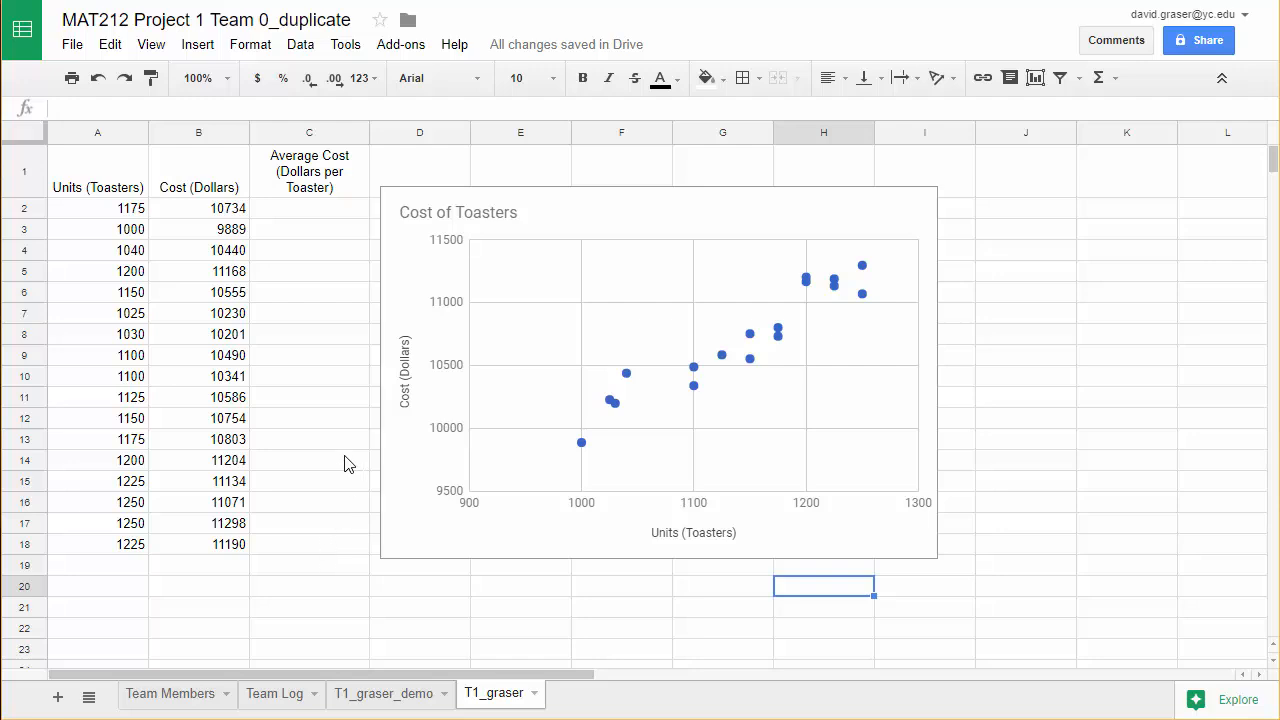
Enter the formula =B2/A2 in cell C2 to compute the average cost per toaster.
click(306, 218)
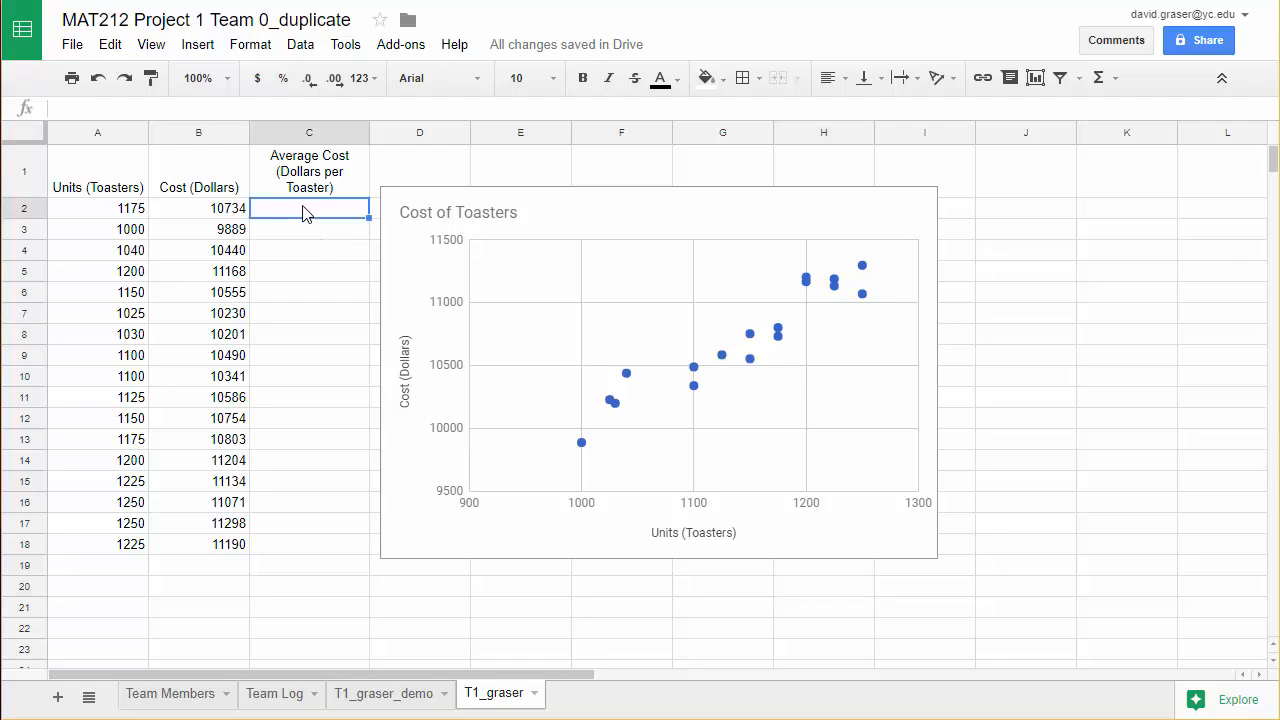
text(=)
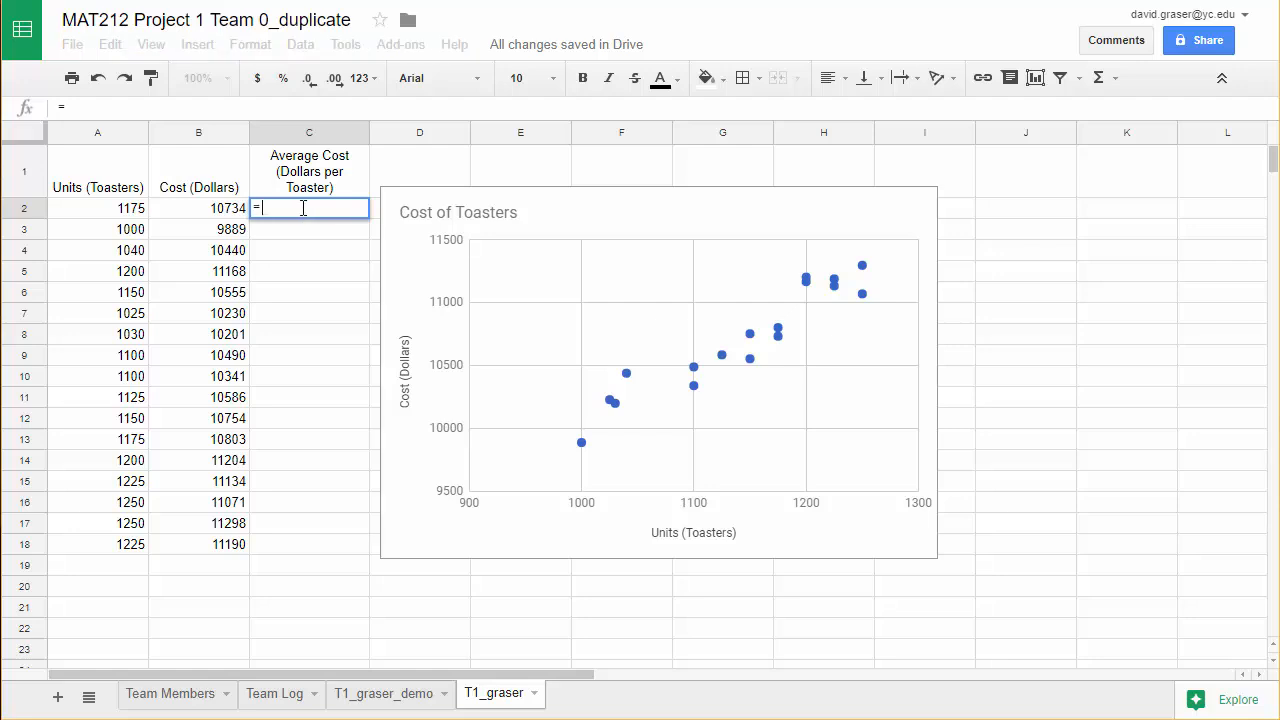
click(218, 213)
text(/)
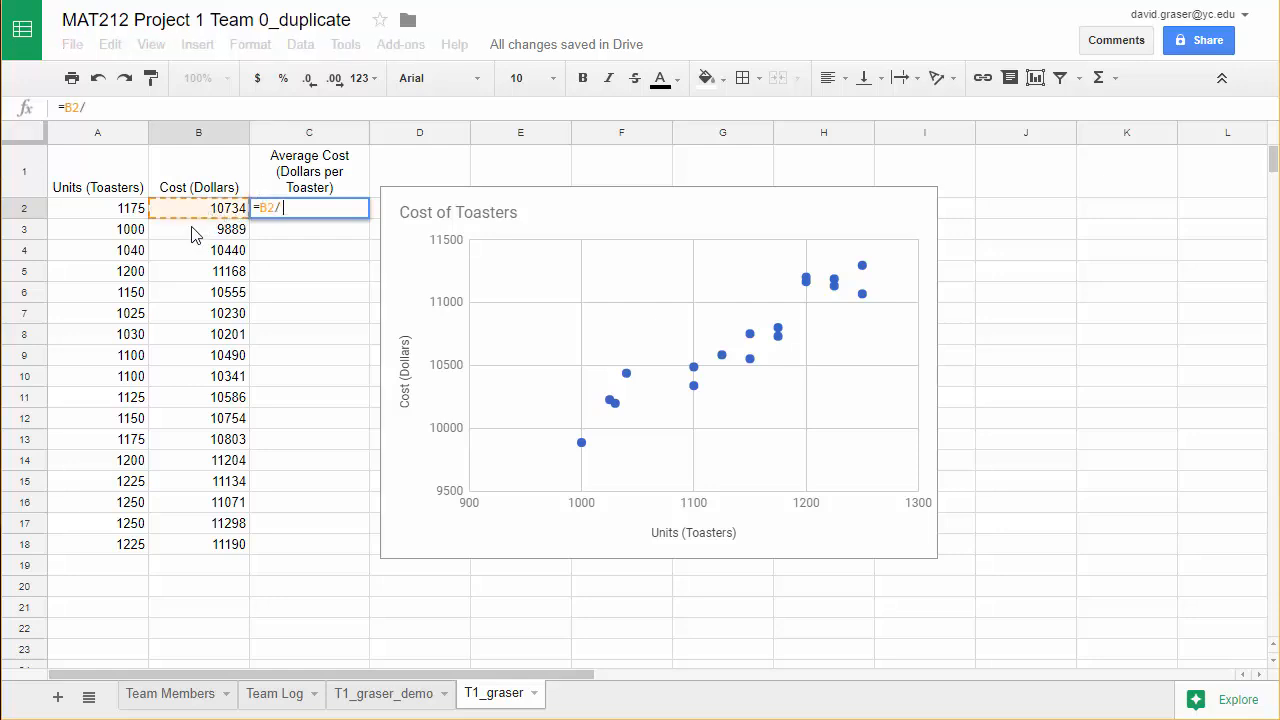
click(131, 210)
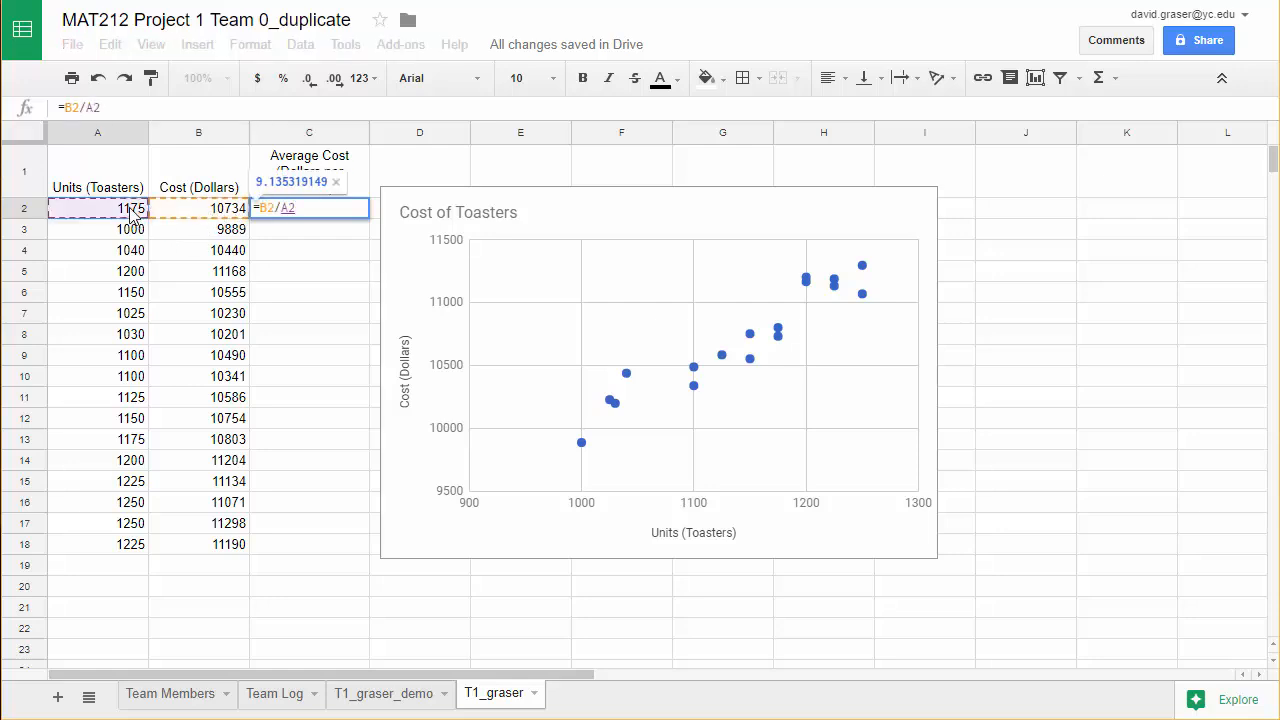
key(Return)
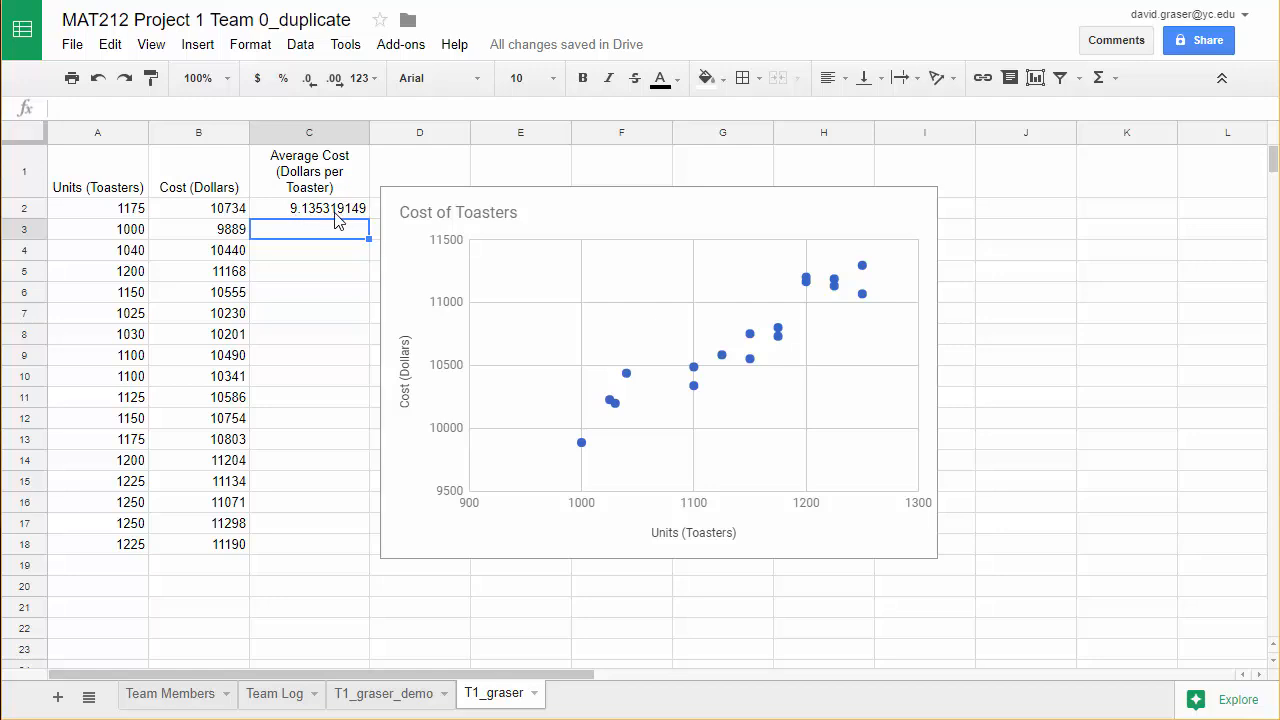
Format the average cost in C2 to two decimal places and fill its formula down through C18.
click(337, 210)
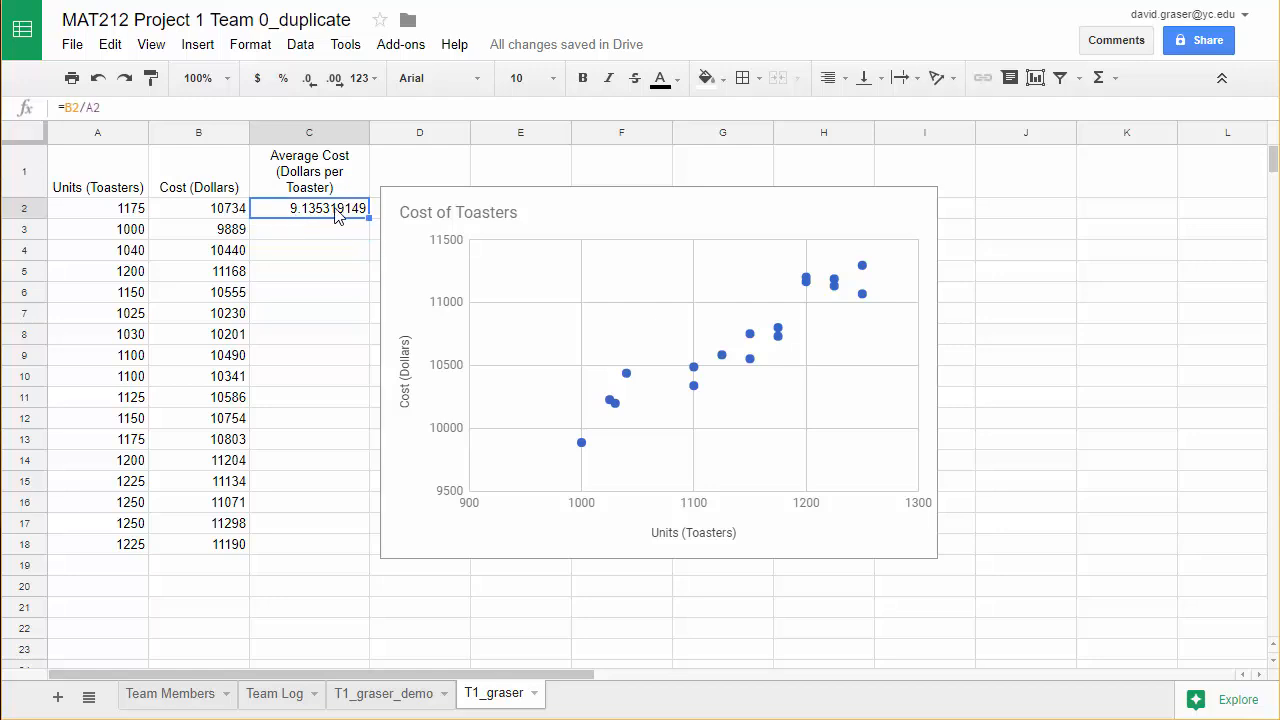
click(309, 79)
click(309, 79)
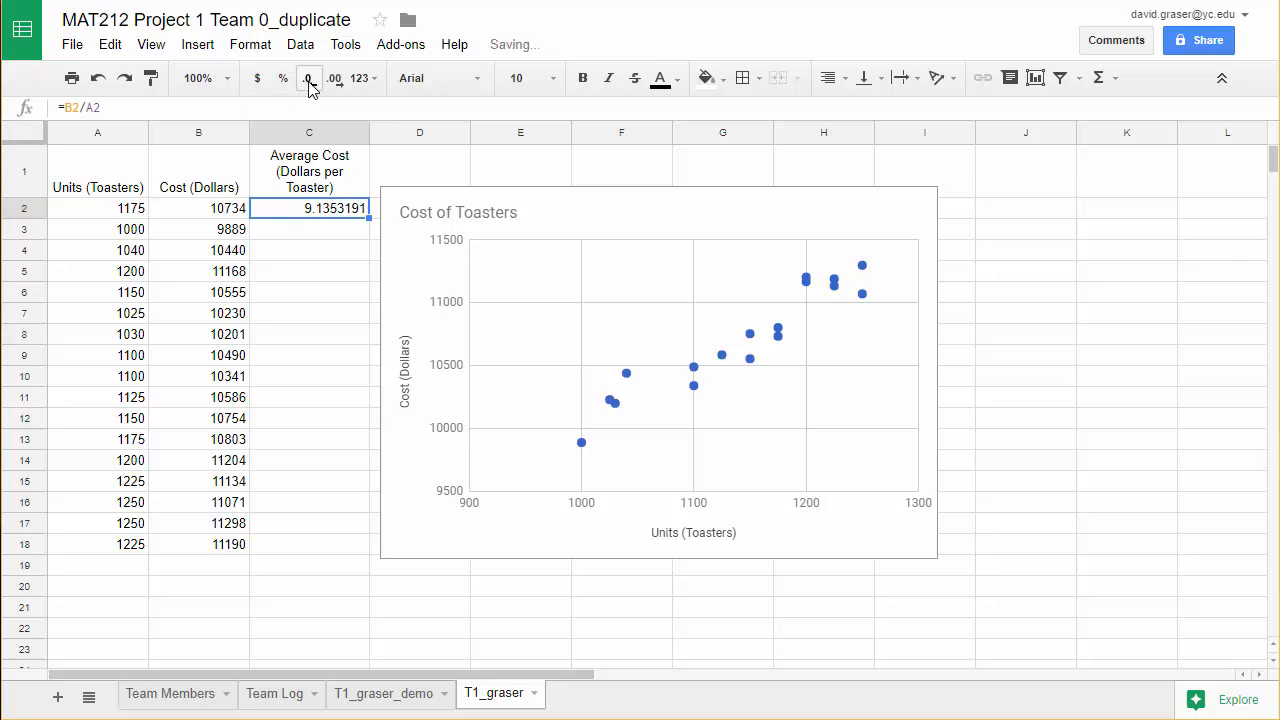
click(309, 79)
click(309, 79)
click(309, 79)
click(309, 79)
click(309, 79)
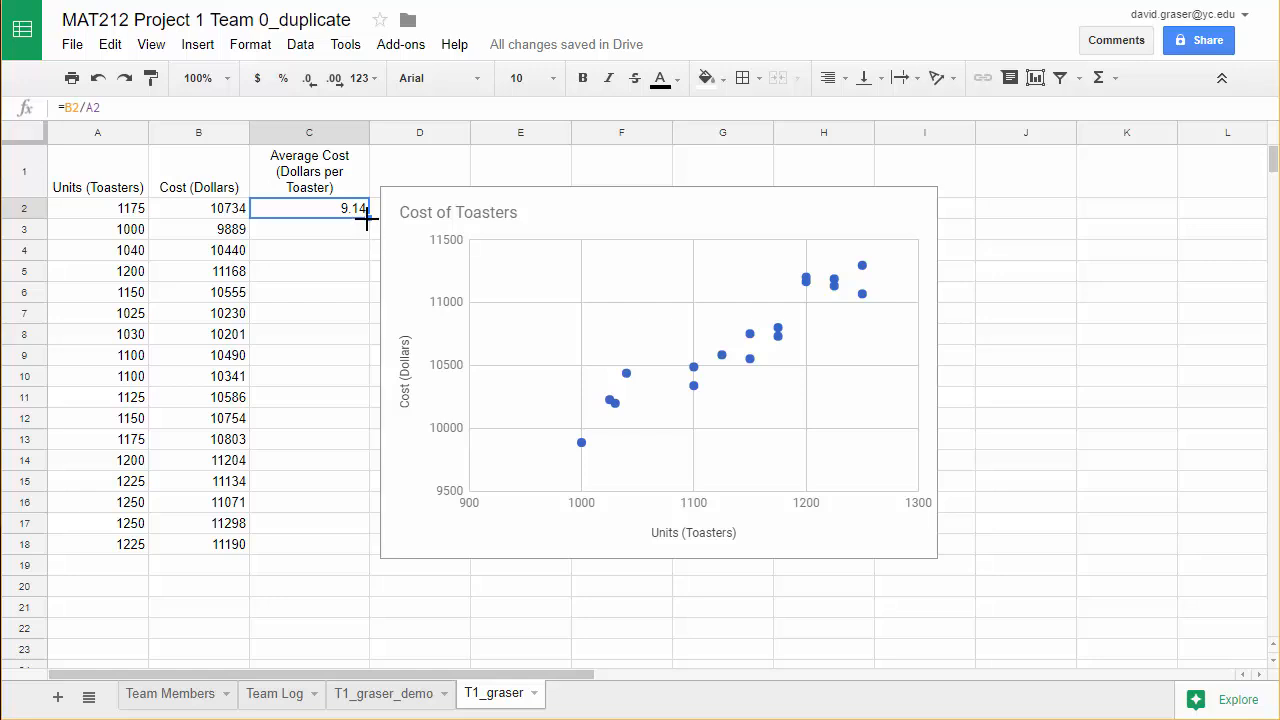
drag(367, 220, 370, 545)
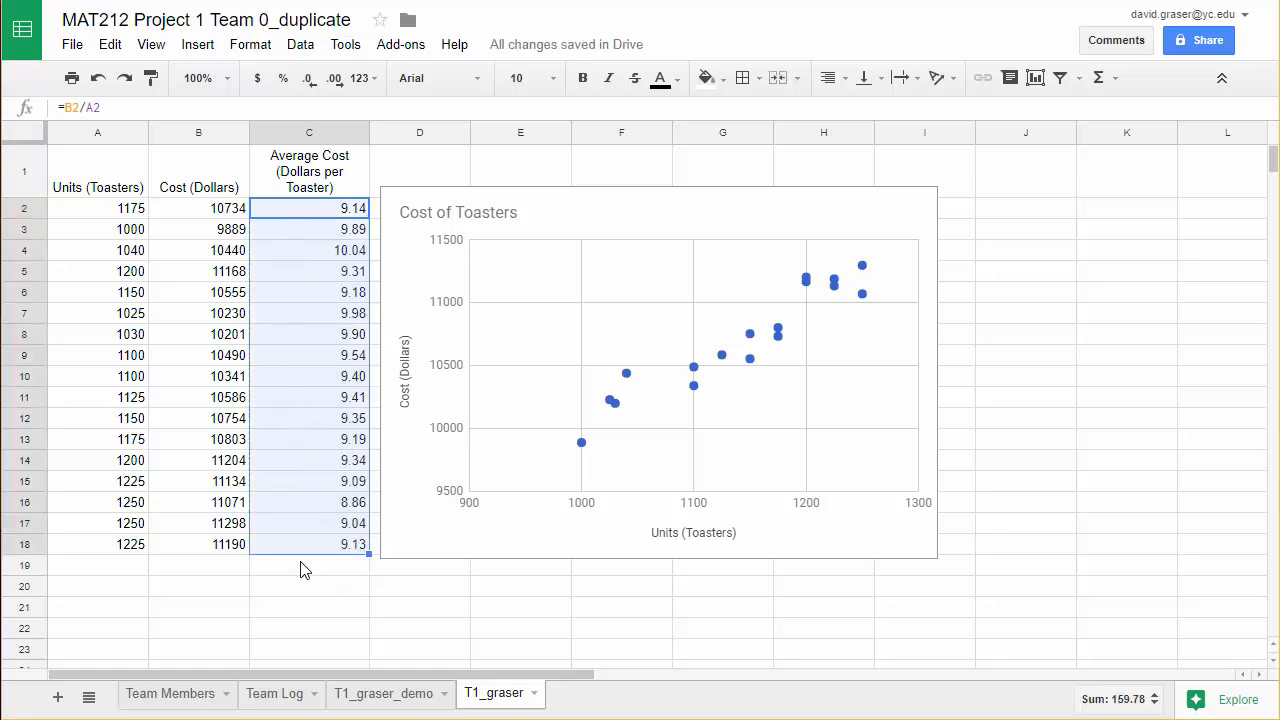
click(339, 613)
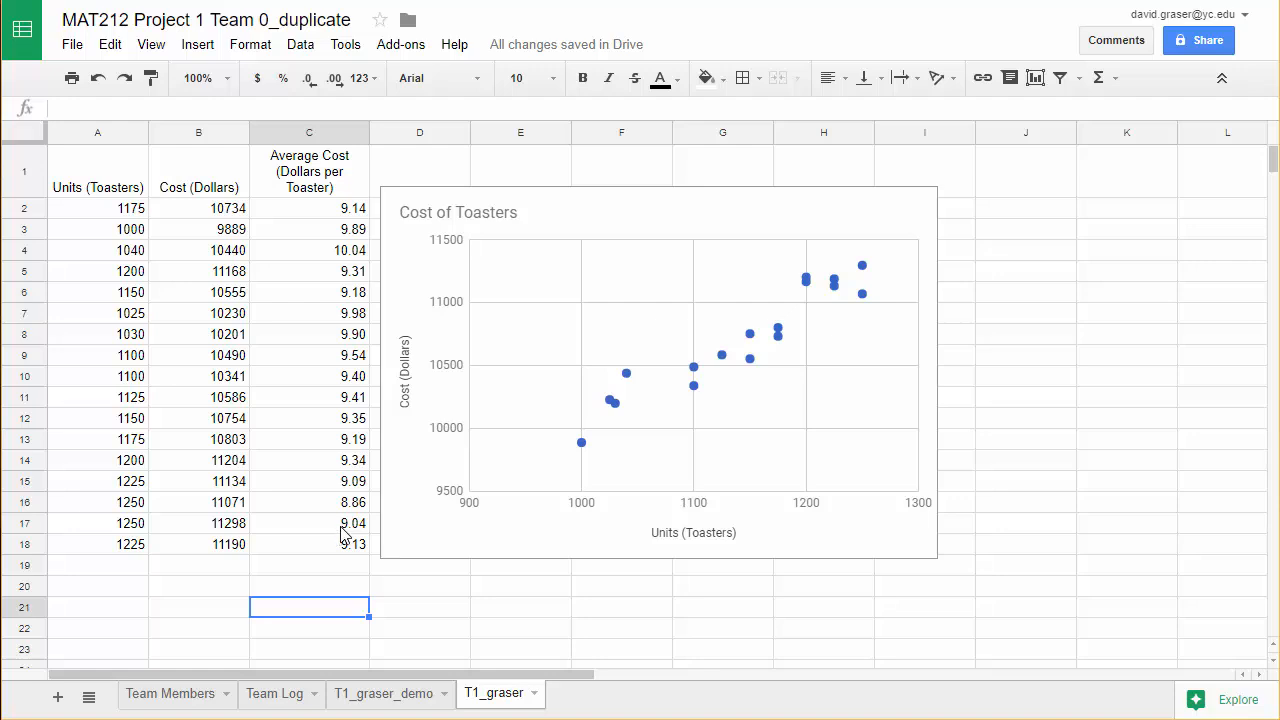
Insert a chart from the units and average cost columns, ranges A1:A18 and C1:C18, including their headers.
click(100, 178)
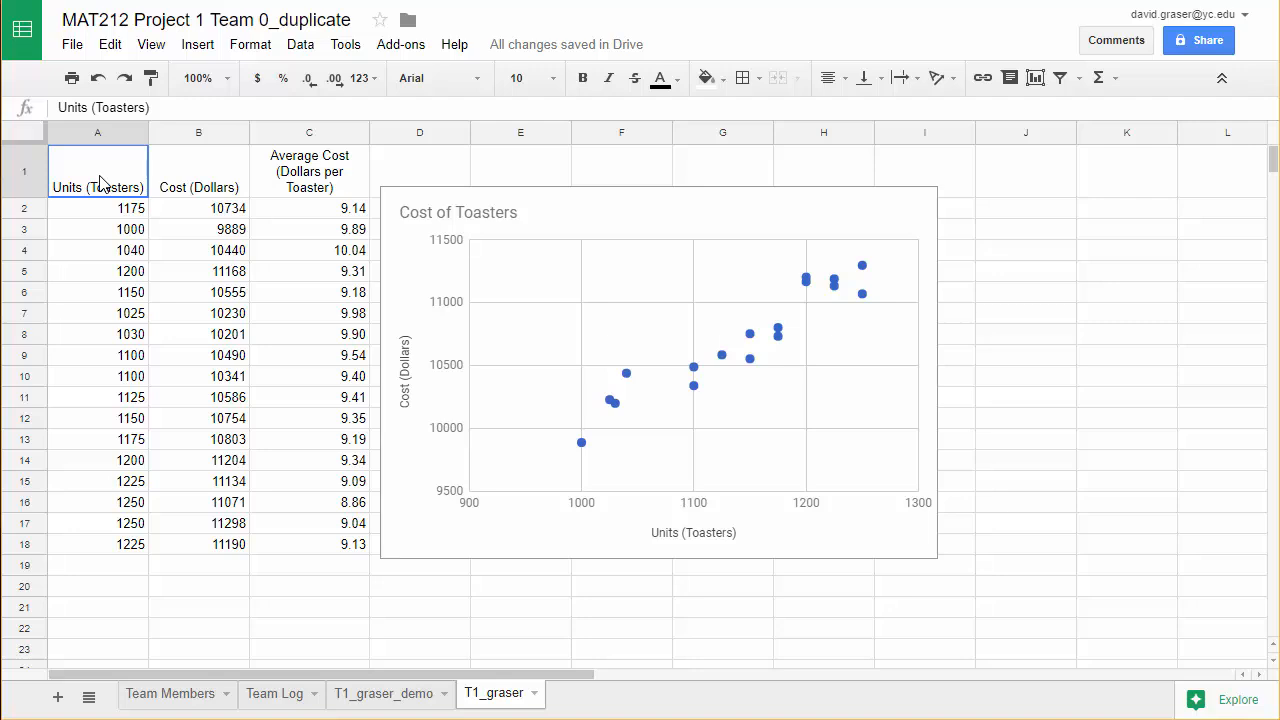
drag(100, 183, 108, 548)
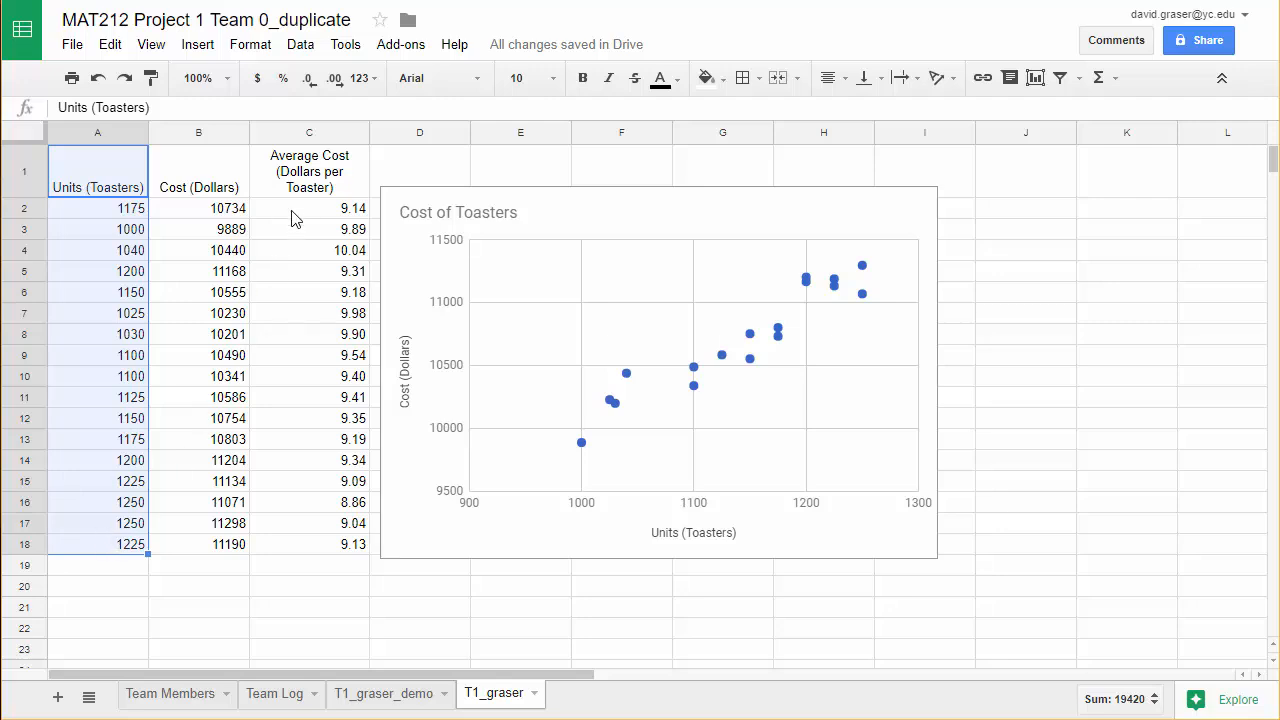
drag(316, 172, 321, 547)
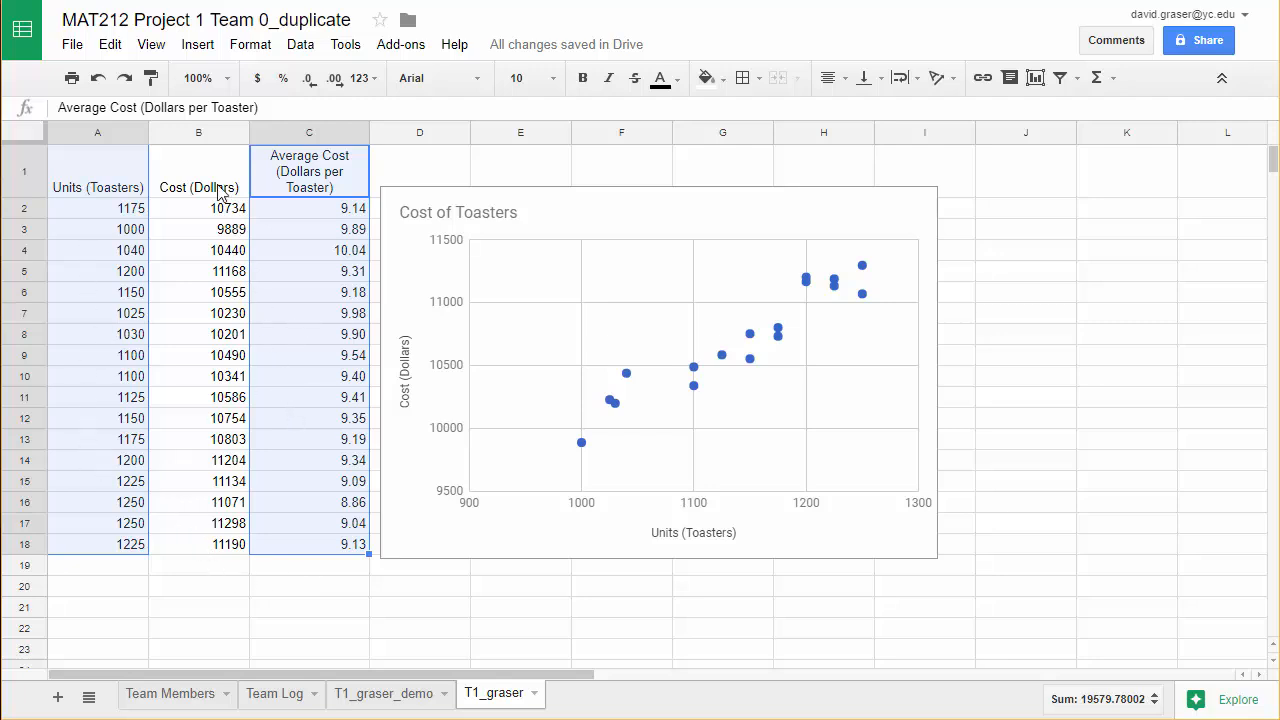
click(196, 50)
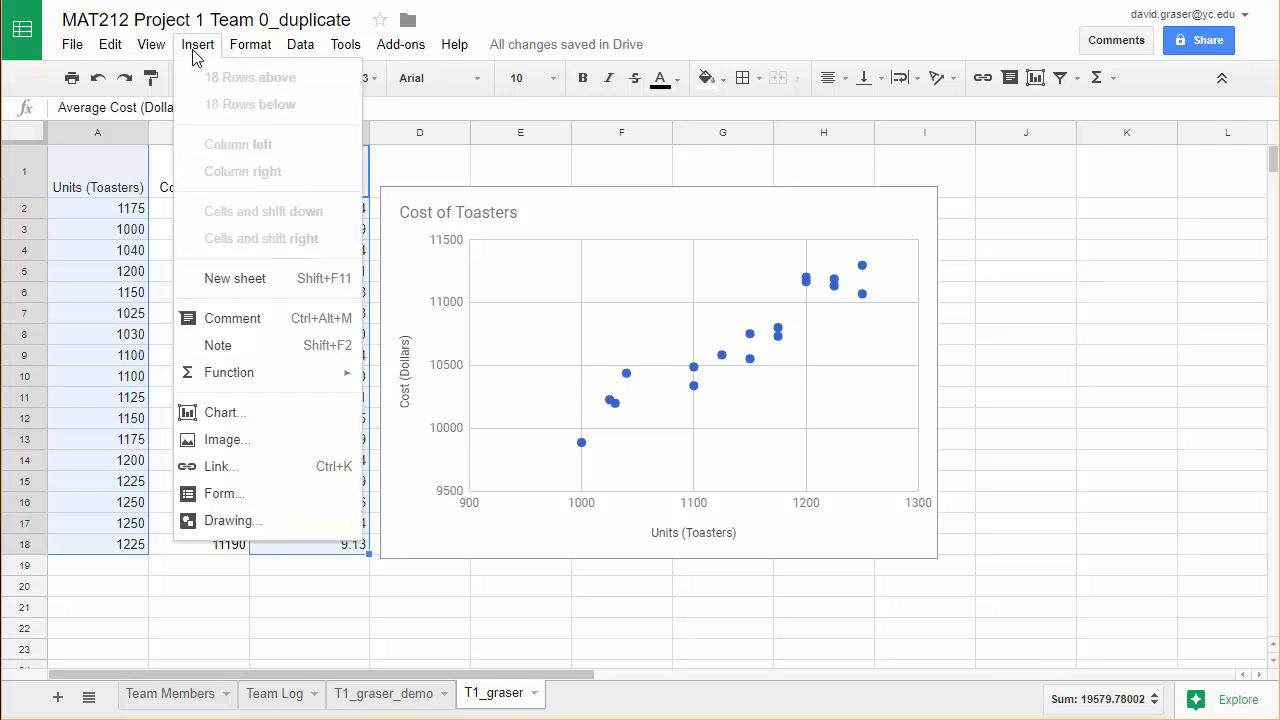
click(237, 420)
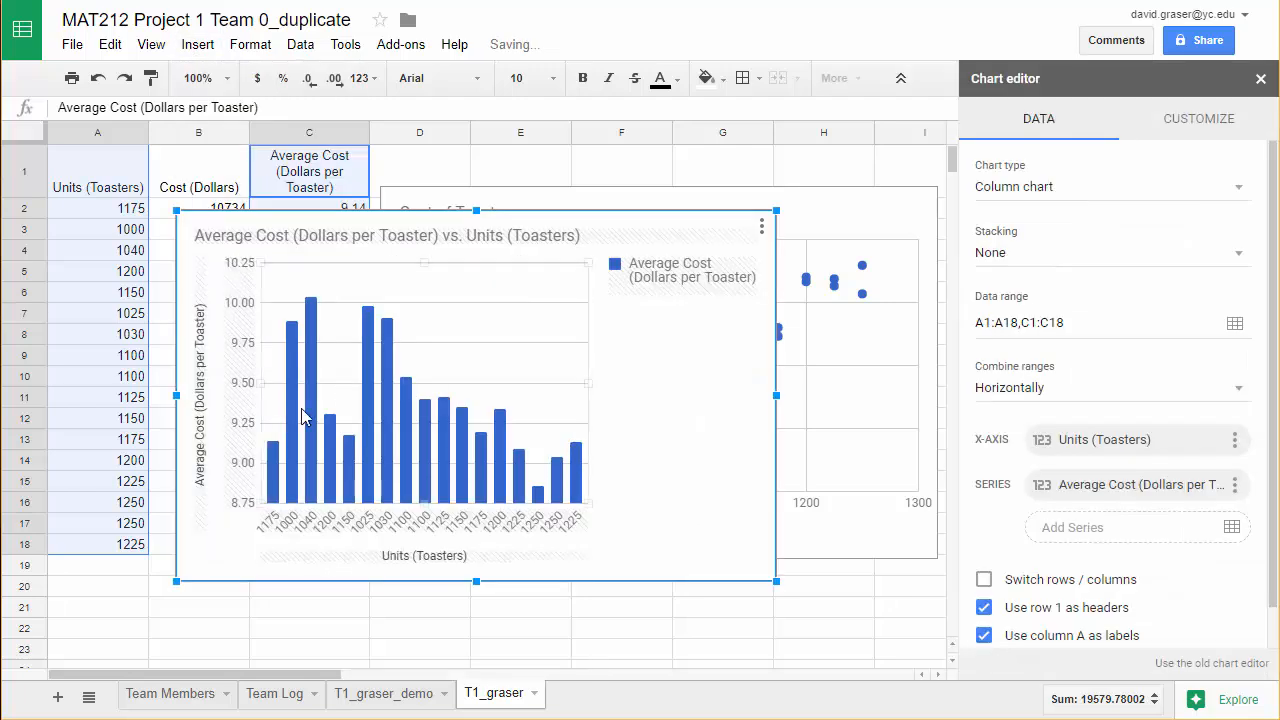
Change the new average cost chart's type to Scatter chart.
click(628, 338)
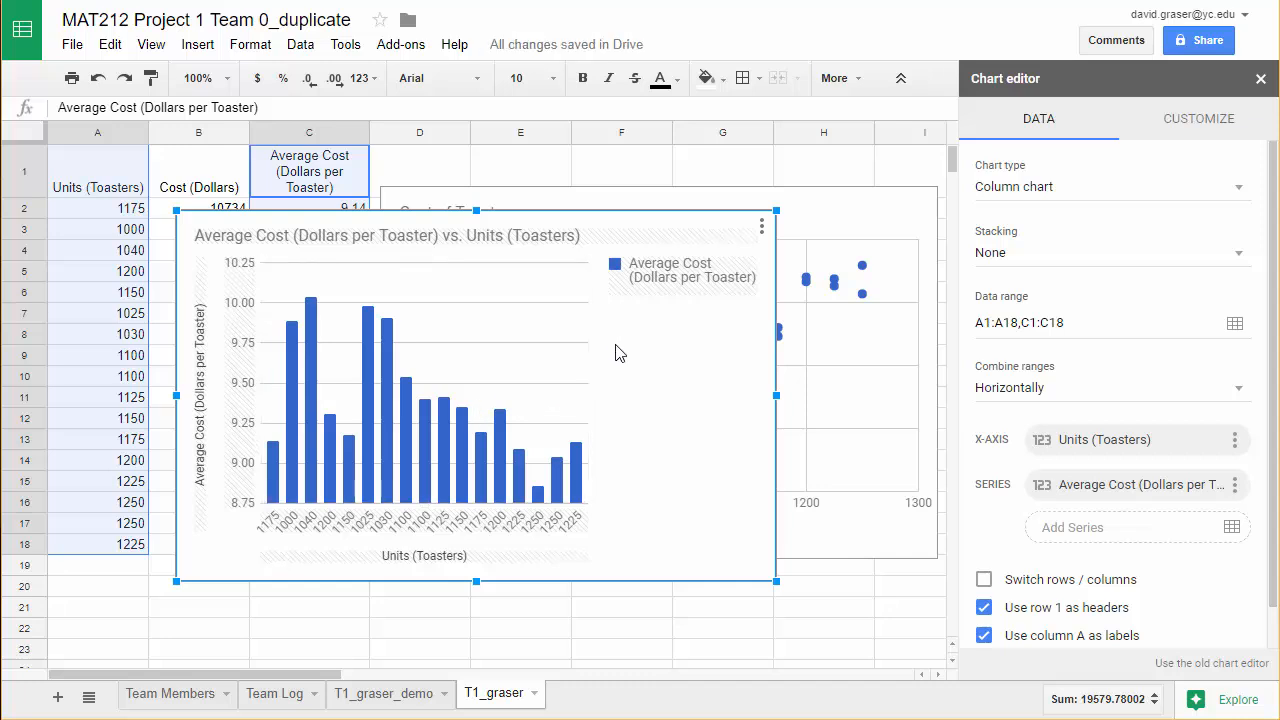
click(1028, 192)
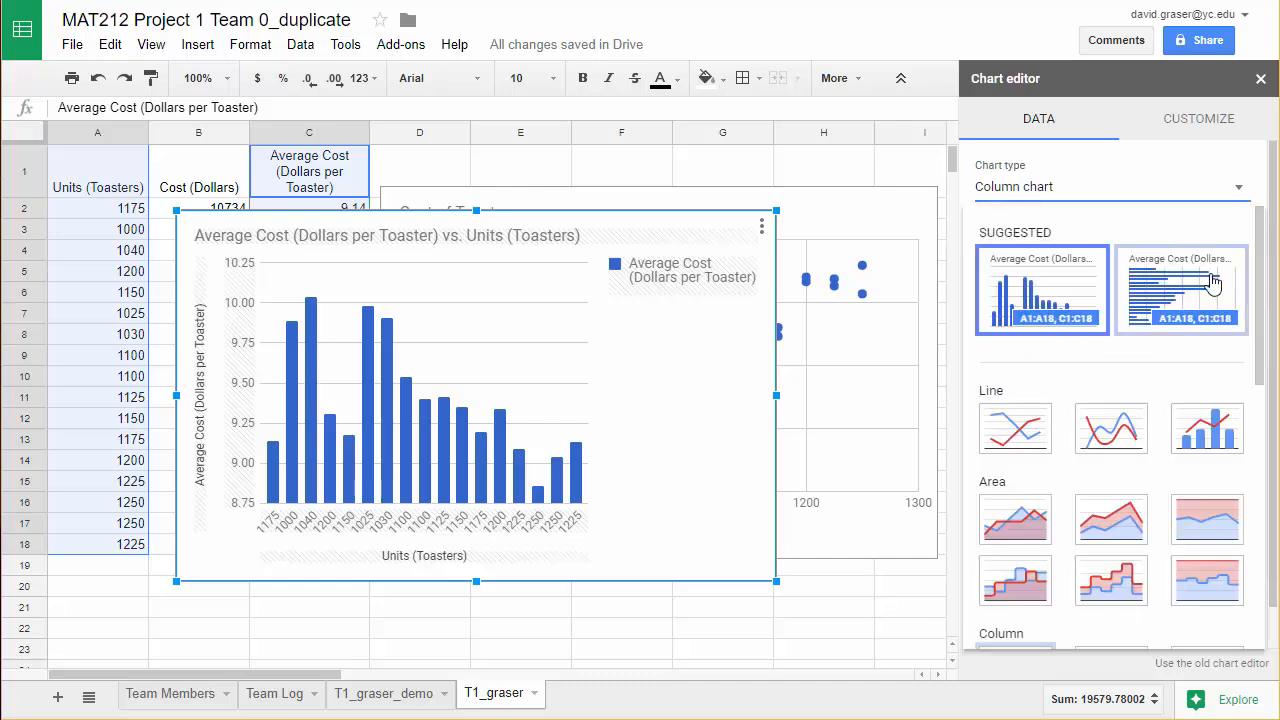
drag(1257, 302, 1236, 479)
click(992, 506)
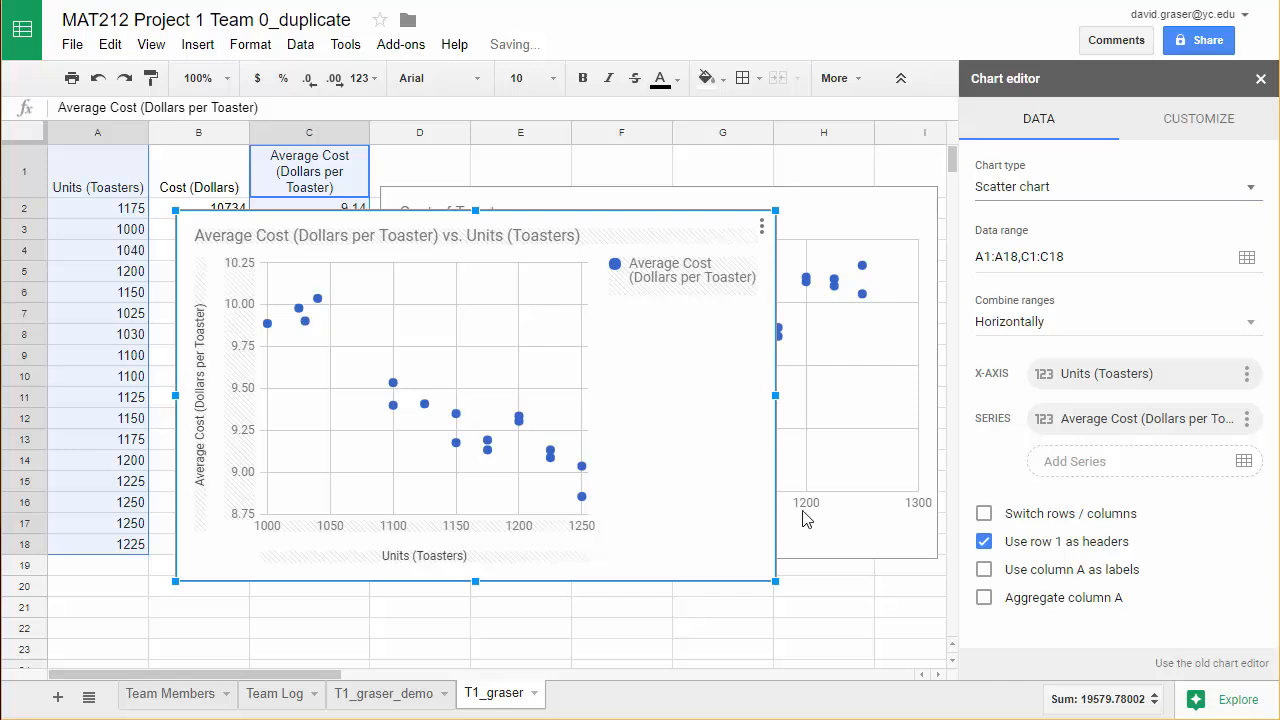
Place the average cost chart directly below the Cost of Toasters chart and narrow it to align with that chart's left edge.
drag(618, 224, 782, 586)
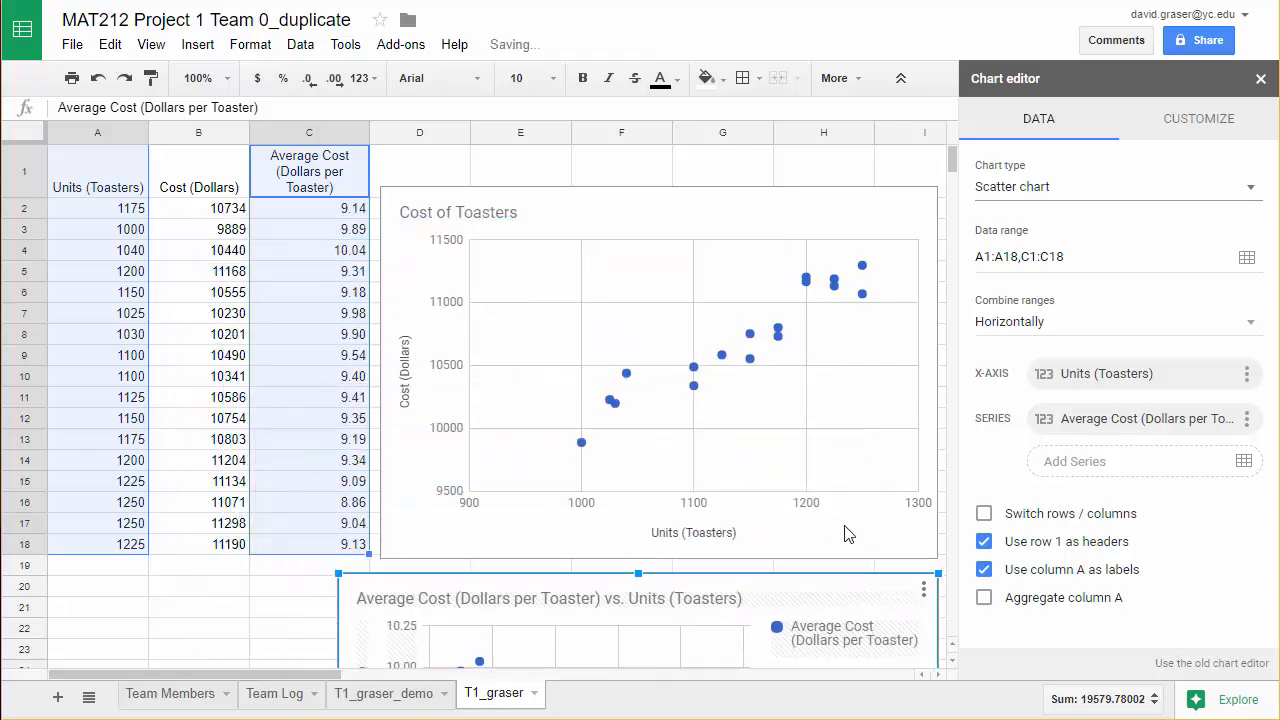
scroll(845, 532, down, 3)
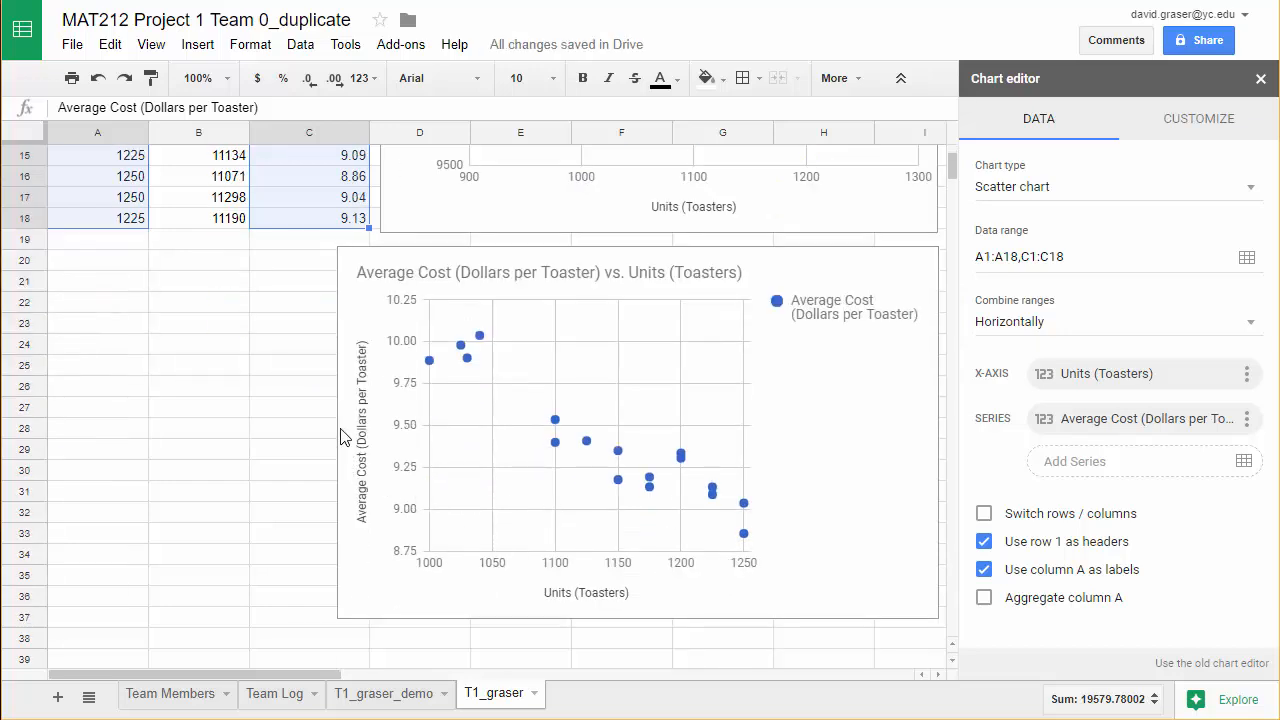
click(338, 428)
drag(336, 434, 381, 432)
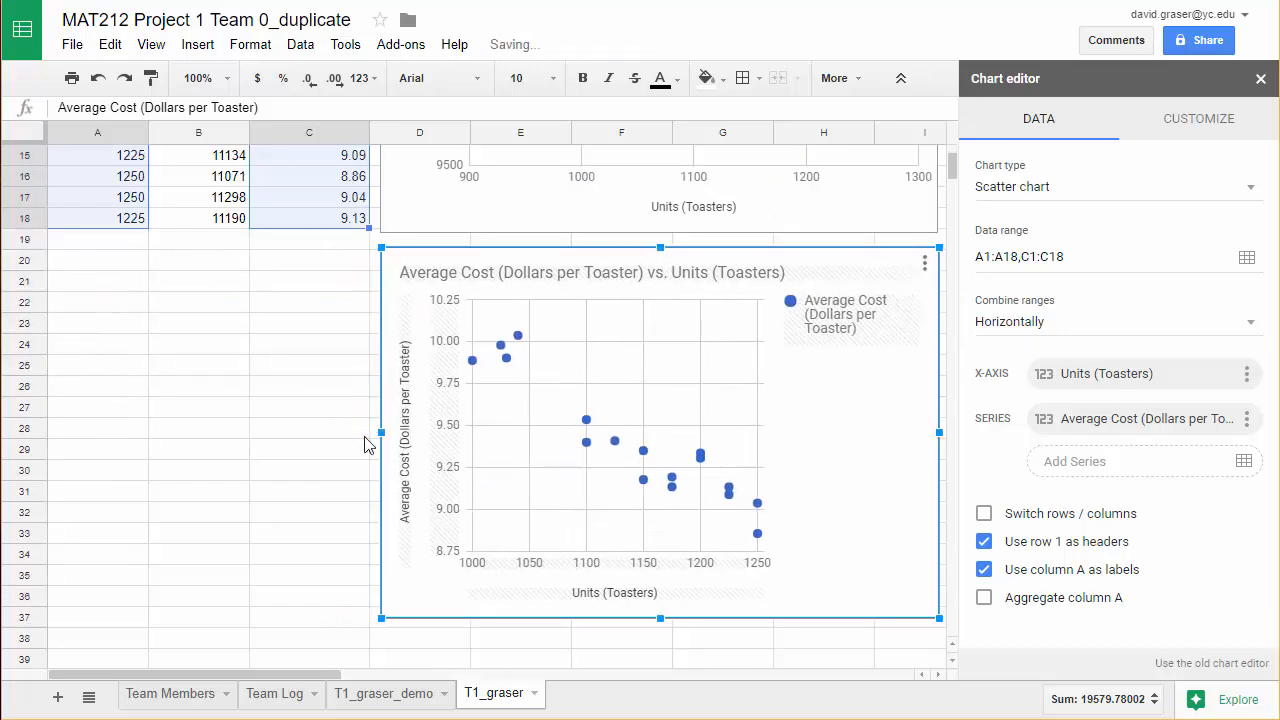
click(280, 466)
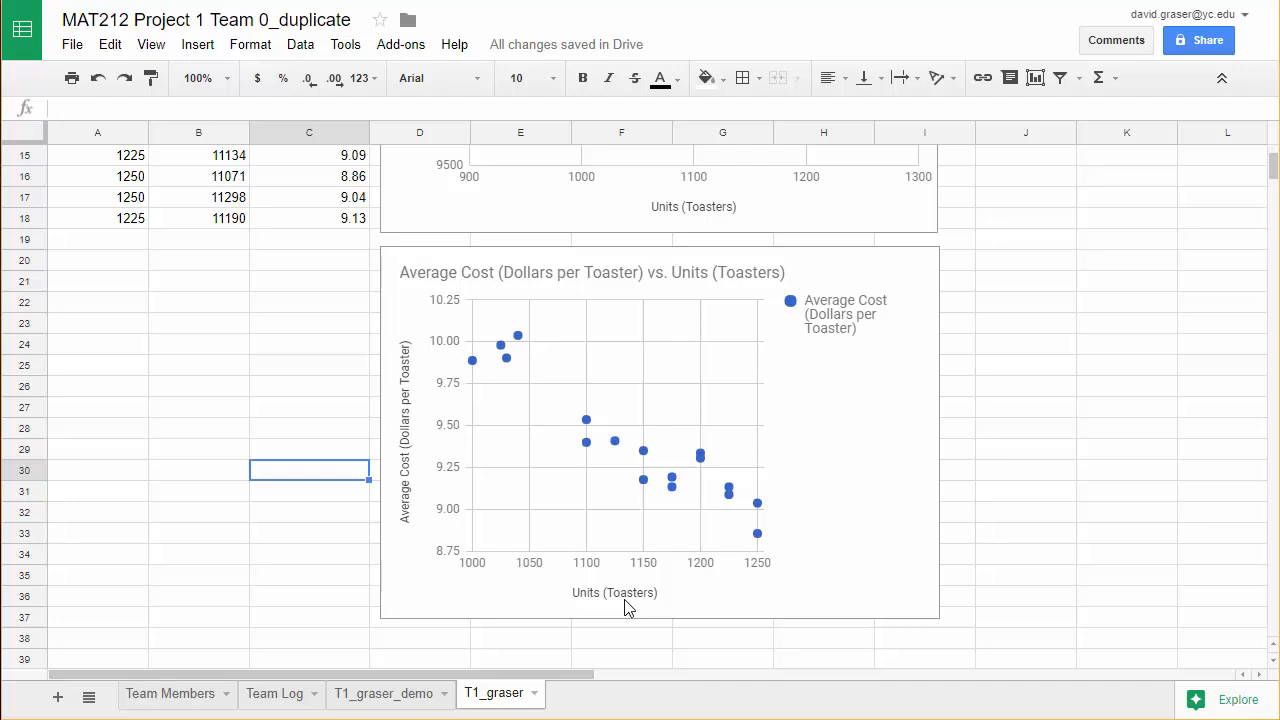
Change the lower chart's title to "Average Coast of Toasters" and close the chart editor.
double_click(550, 278)
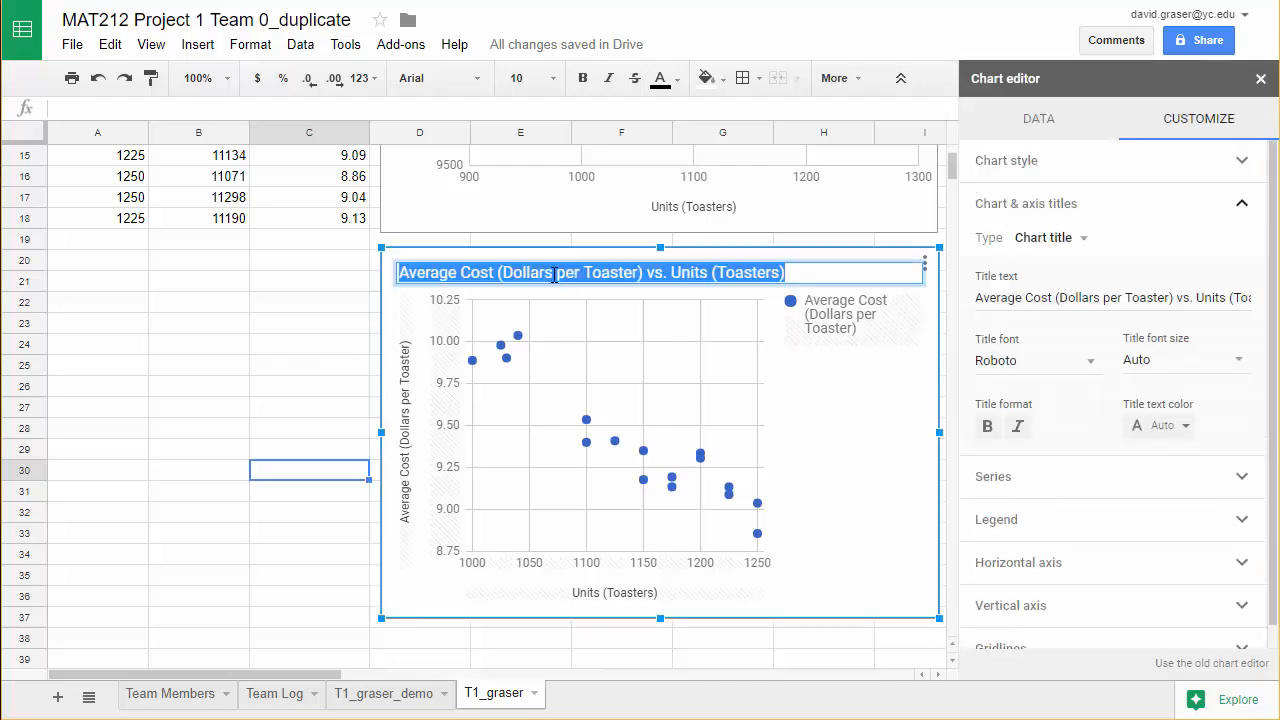
triple_click(1048, 297)
text(Average)
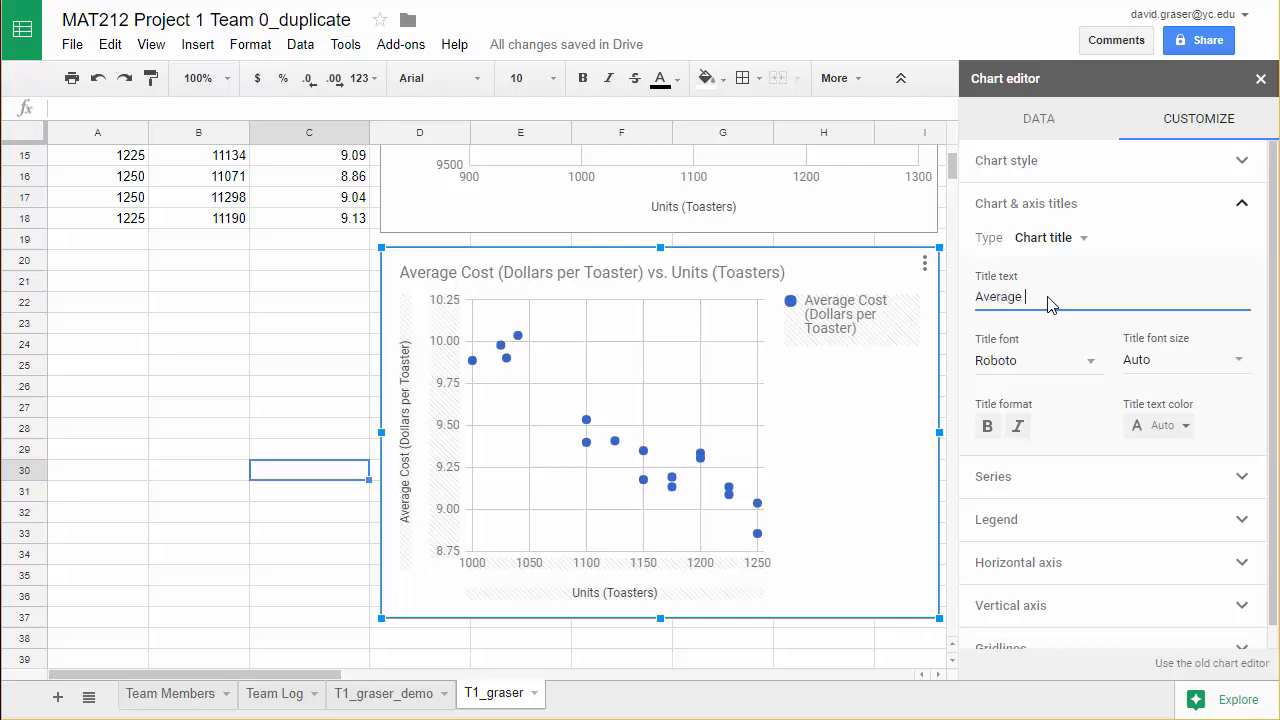
text( Coast of Toasters)
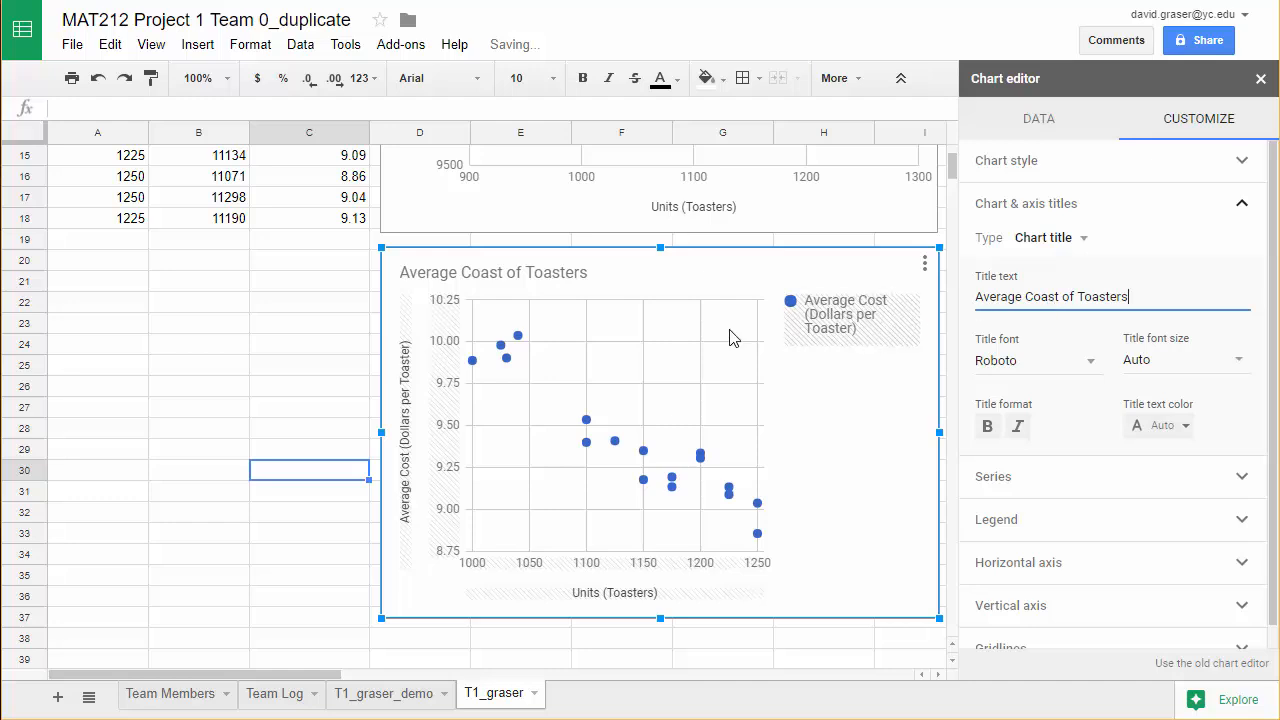
click(244, 343)
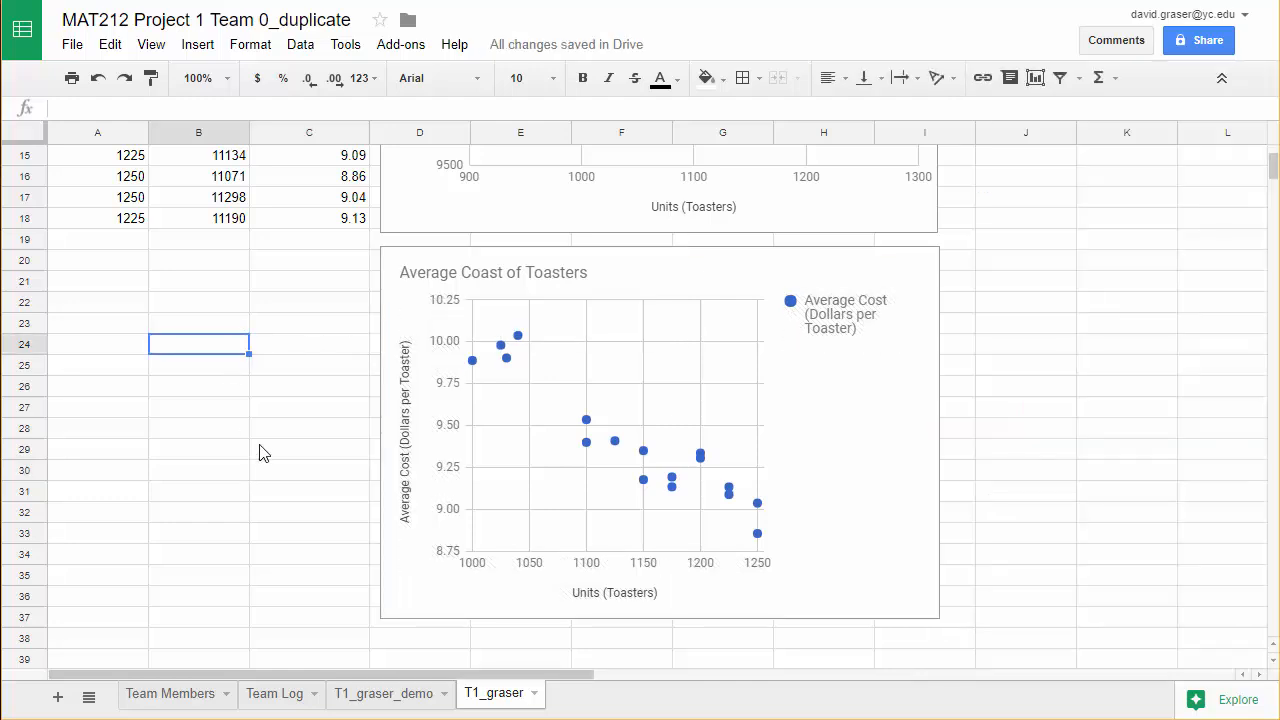
Remove the average cost chart's legend by setting its position to None.
click(840, 318)
double_click(840, 318)
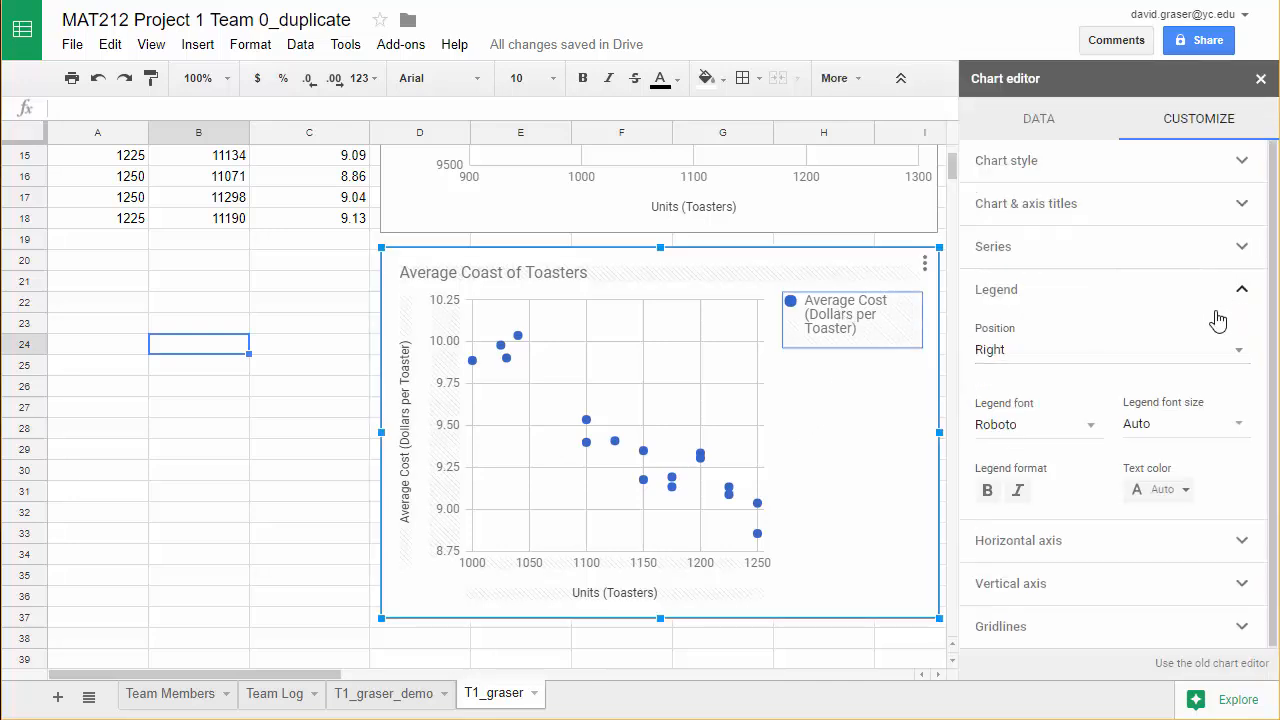
click(1208, 352)
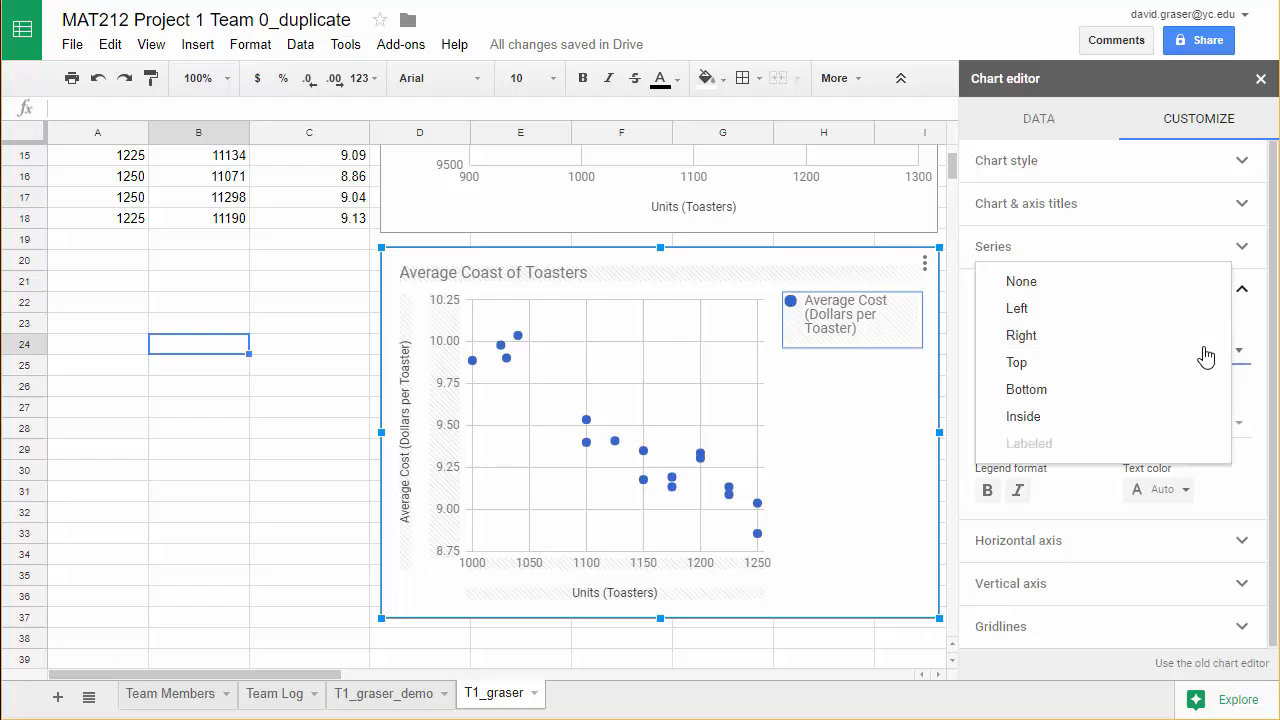
click(1040, 284)
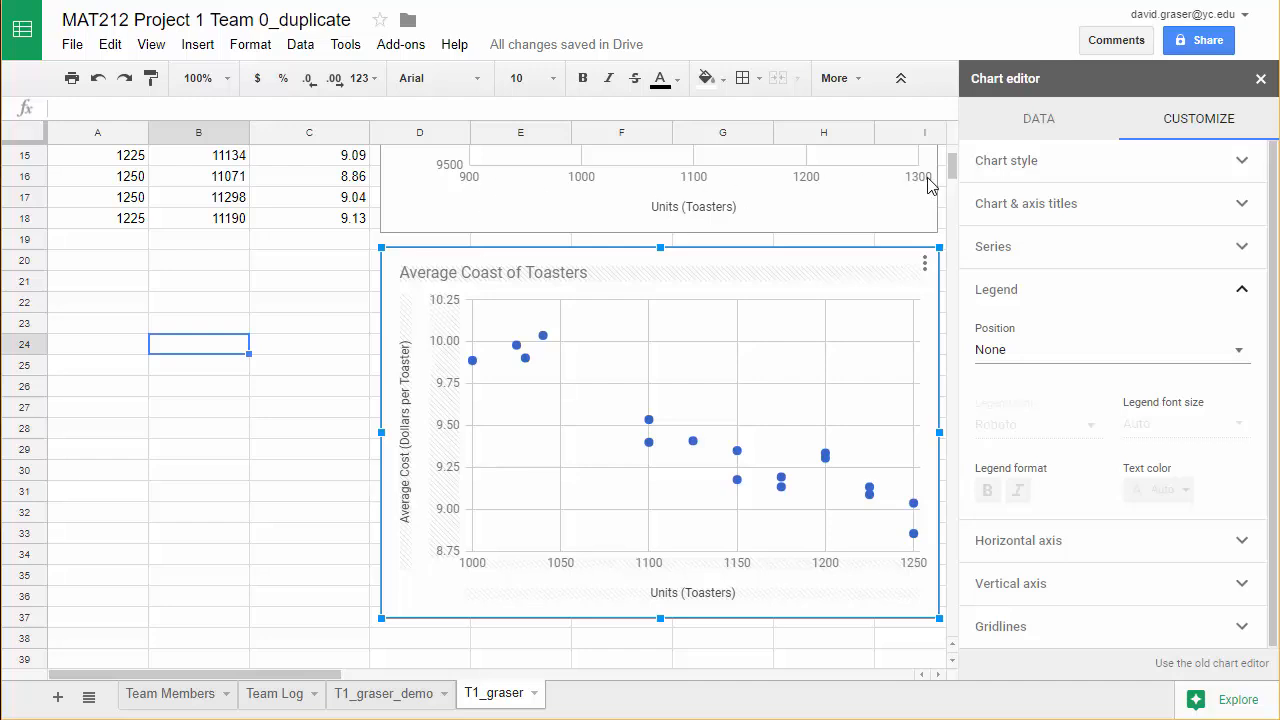
Set the average cost chart's horizontal axis to a minimum of 900 and a maximum of 1300, and close the editor.
click(838, 573)
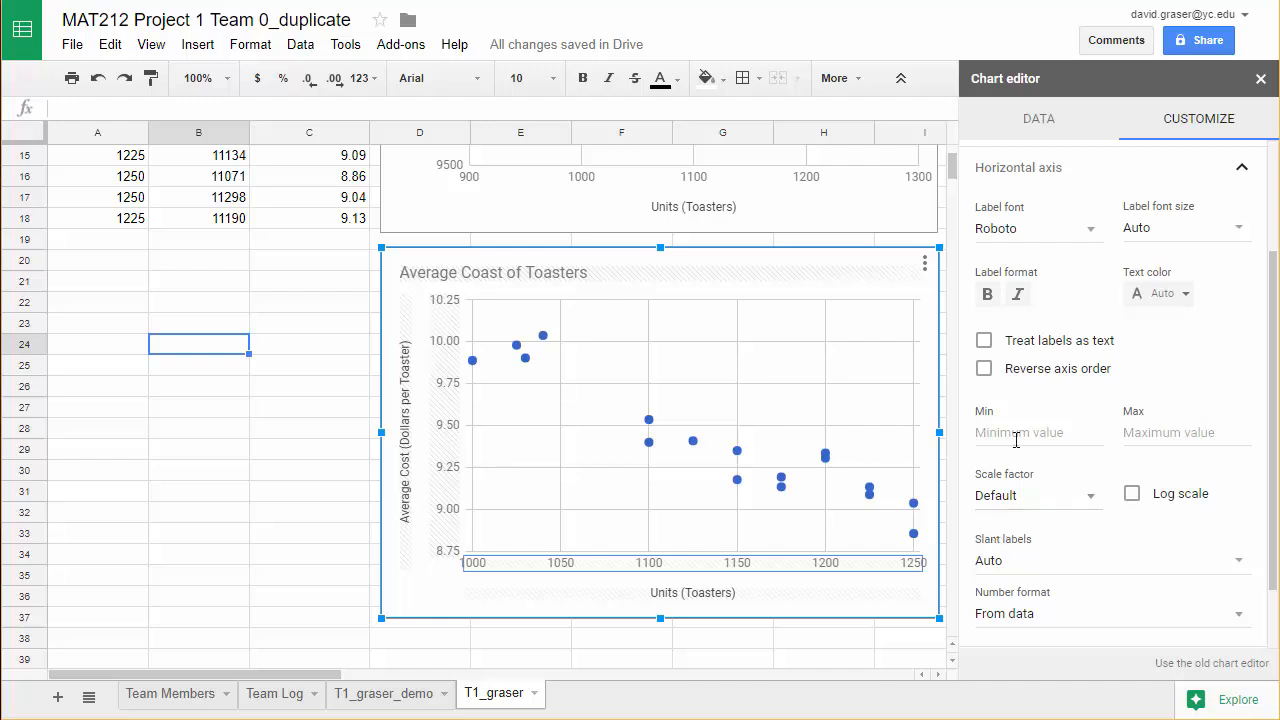
click(1015, 434)
text(900)
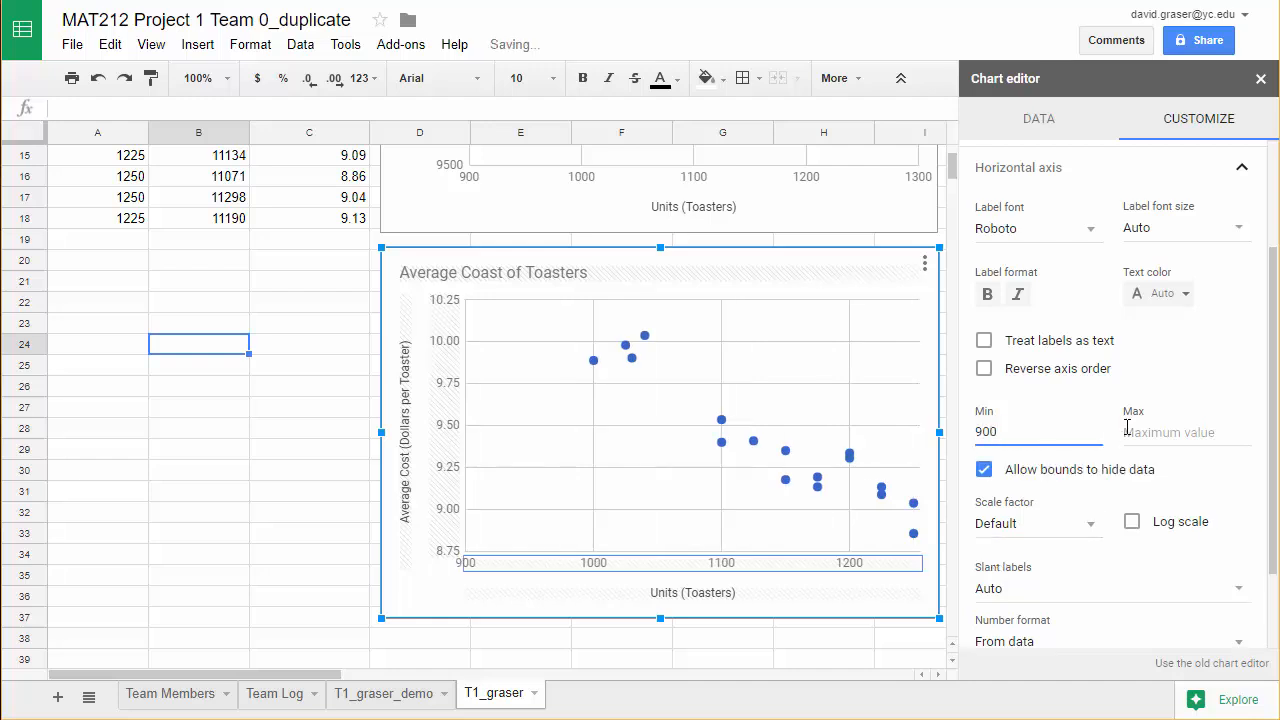
click(1138, 430)
text(1300)
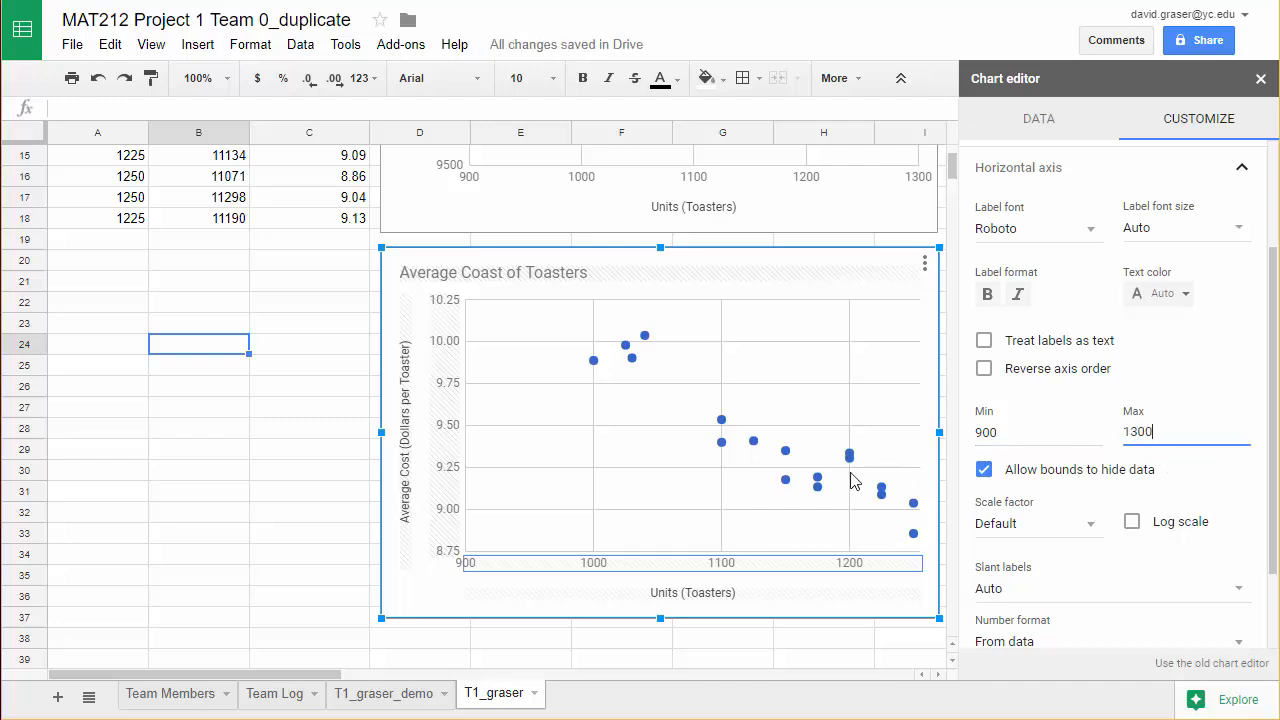
click(290, 519)
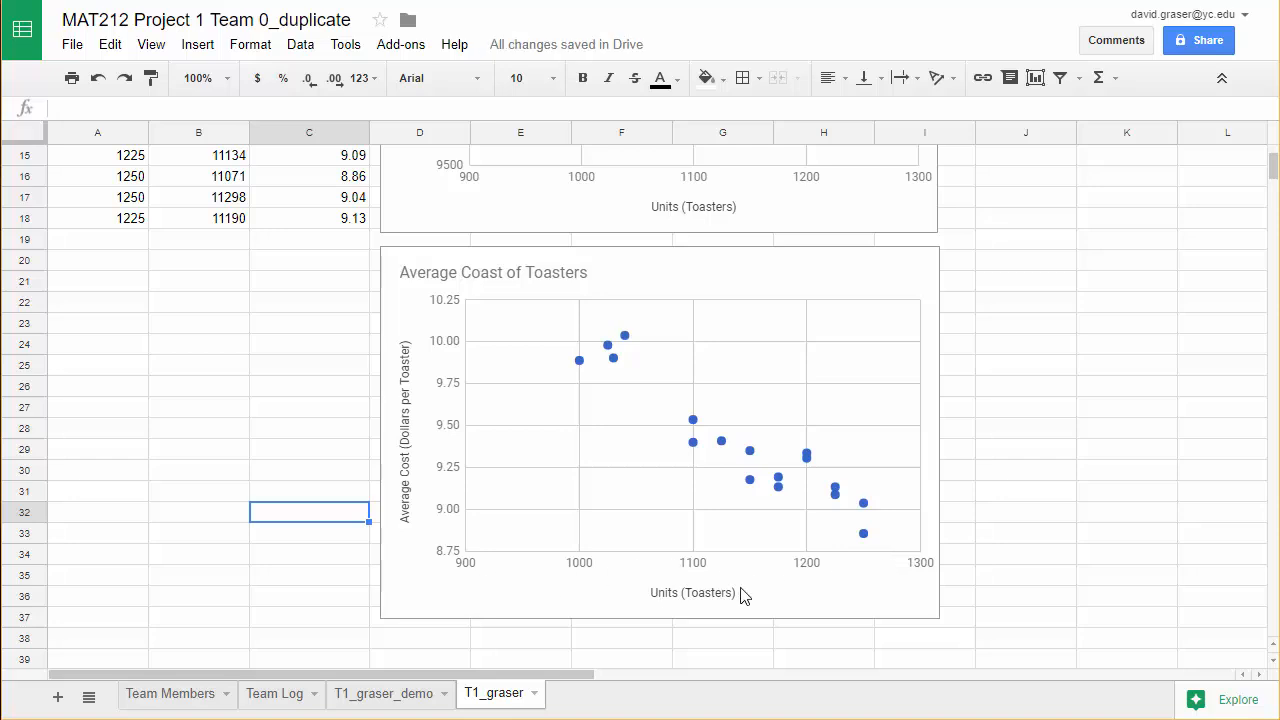
Examine the finished cost and average cost scatter charts and compare how their points trend with the number of toasters.
scroll(822, 474, up, 1)
scroll(822, 474, up, 2)
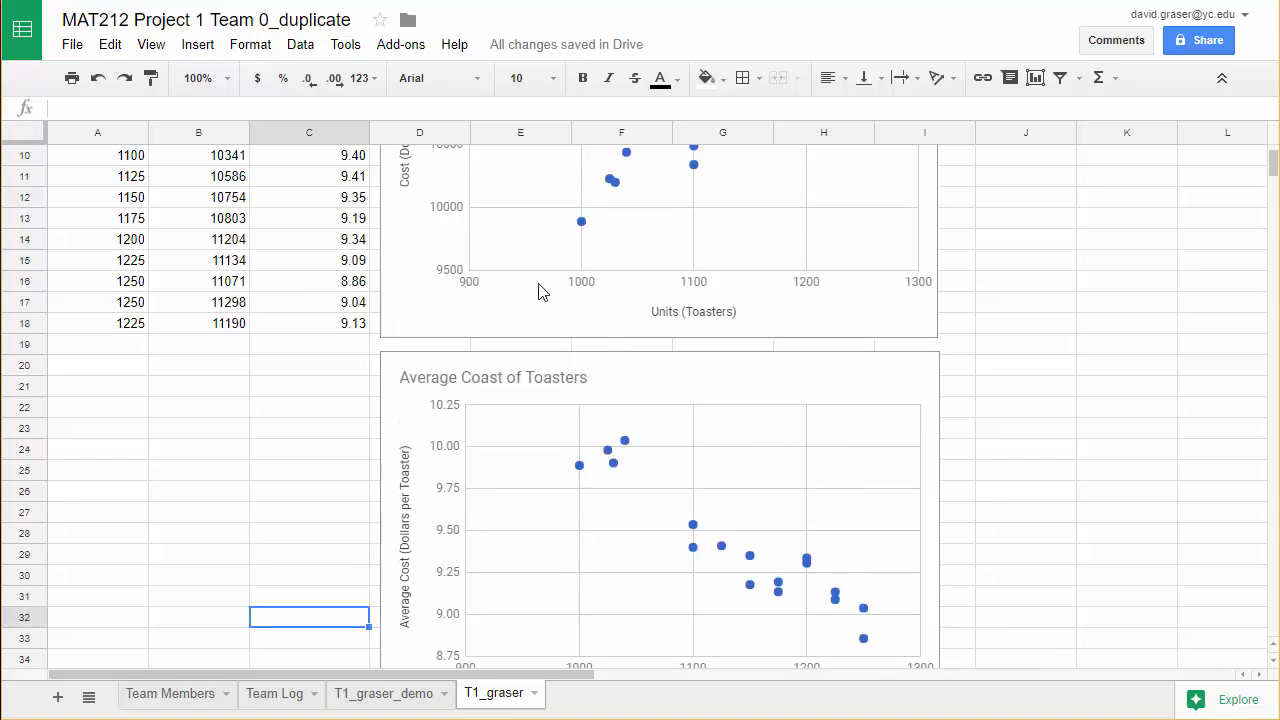
scroll(1047, 468, up, 1)
scroll(1047, 468, up, 3)
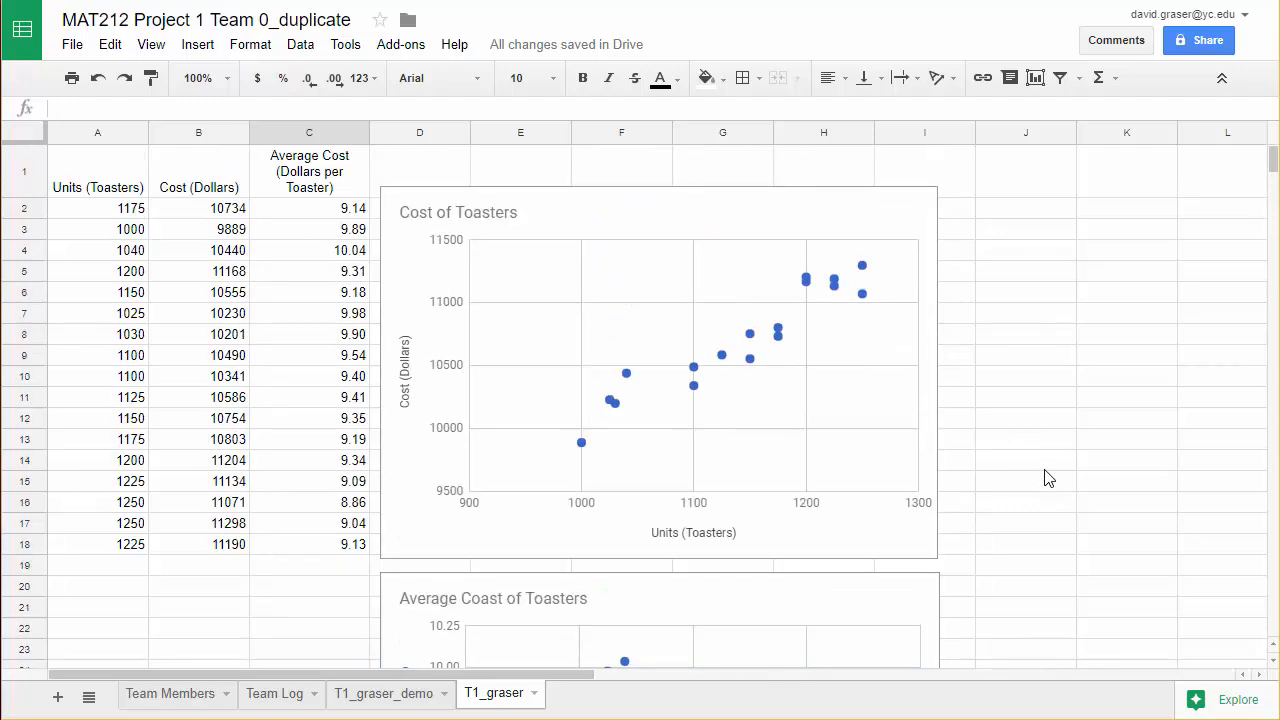
scroll(1047, 469, down, 4)
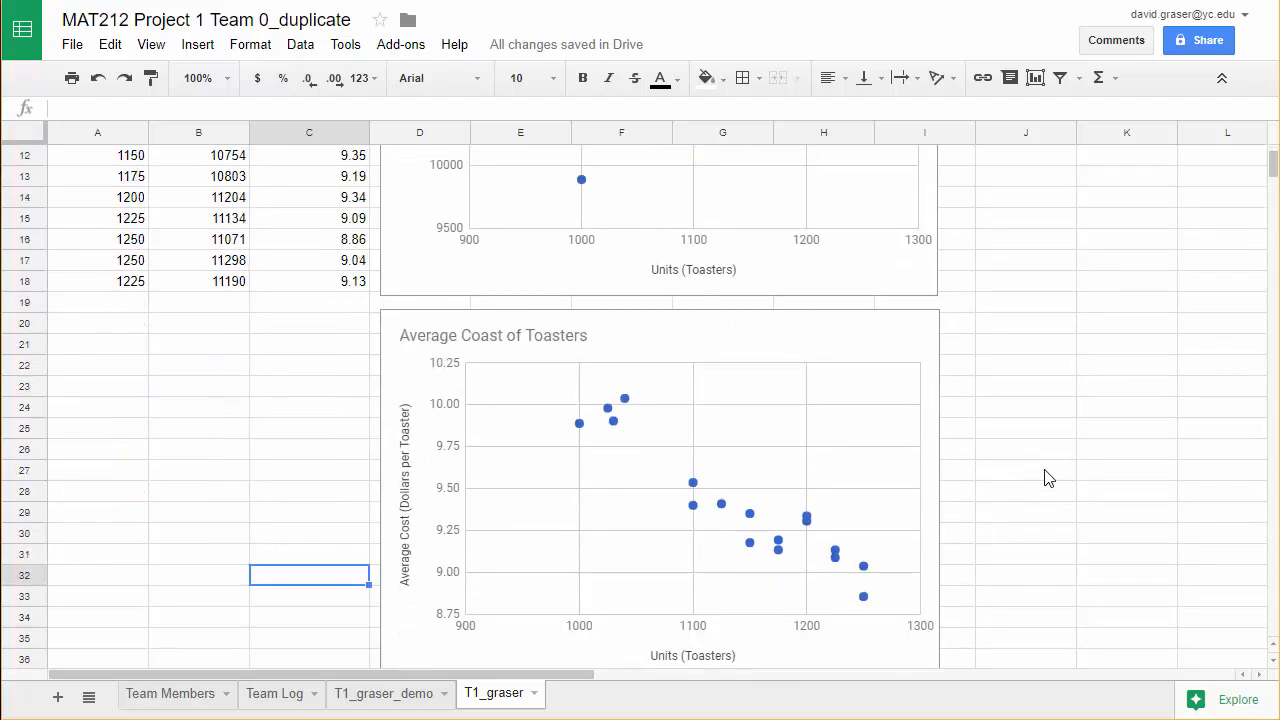
scroll(1047, 478, up, 4)
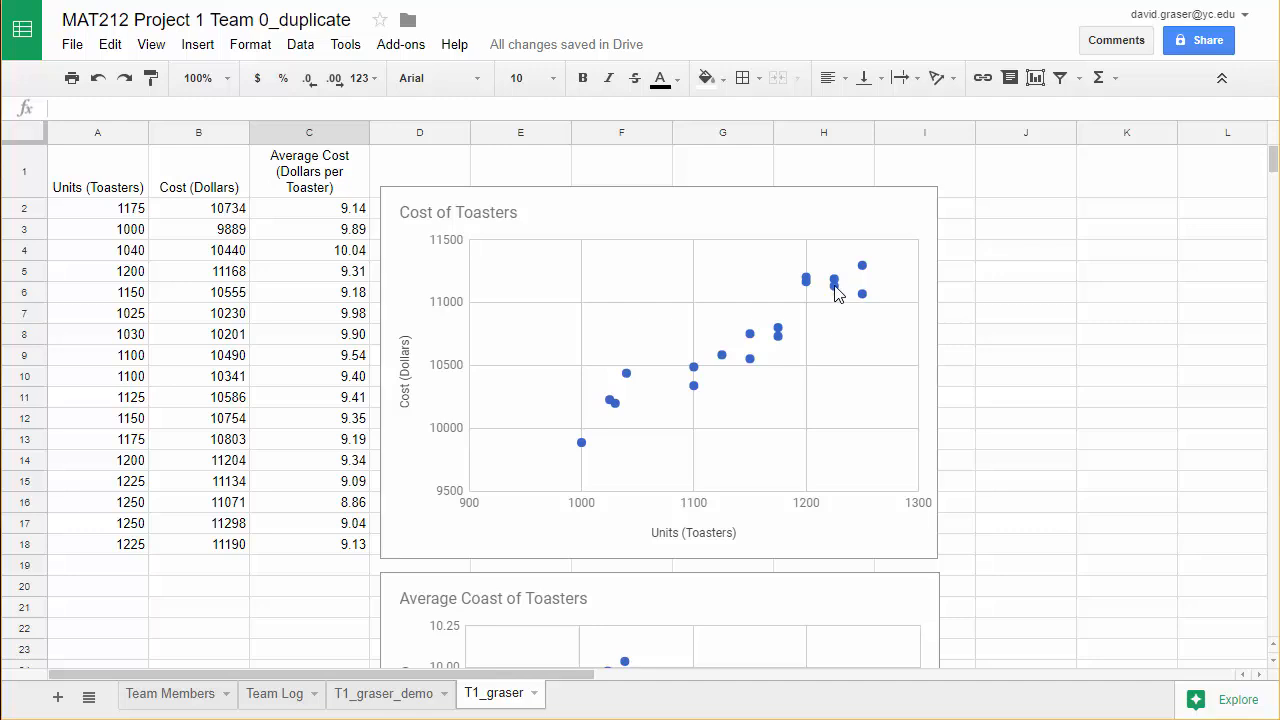
scroll(836, 290, down, 5)
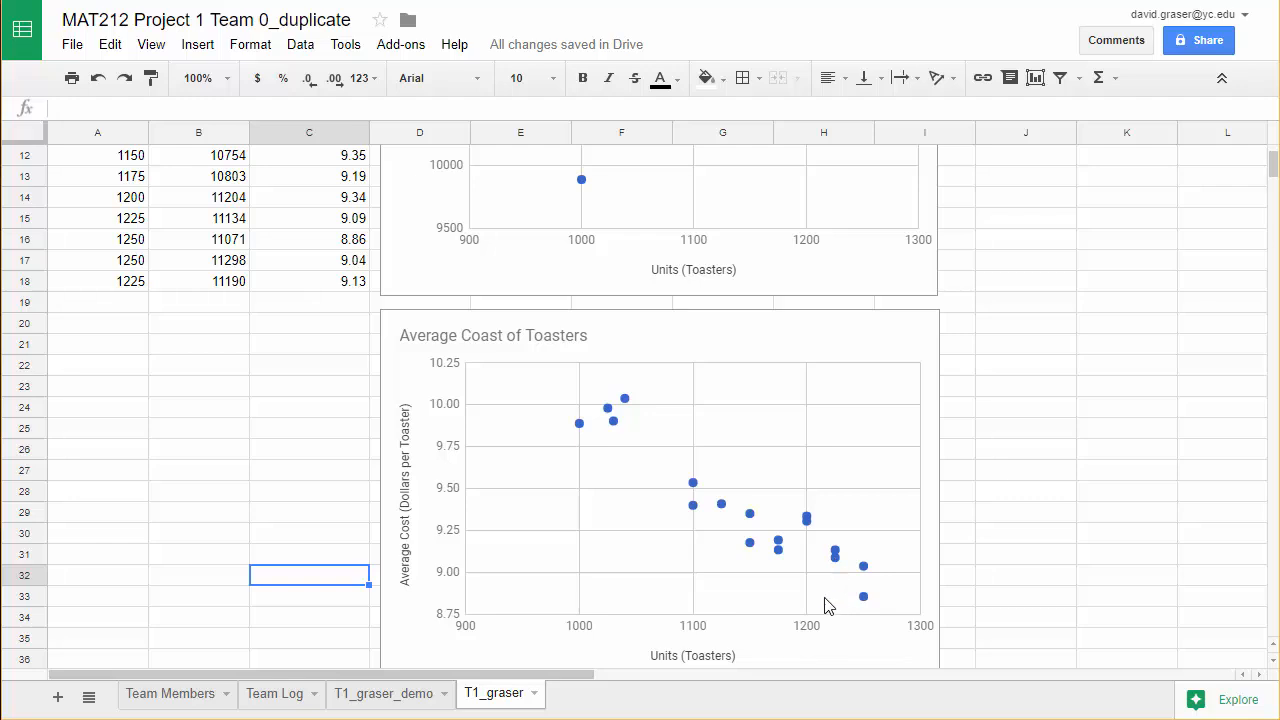
scroll(814, 591, up, 5)
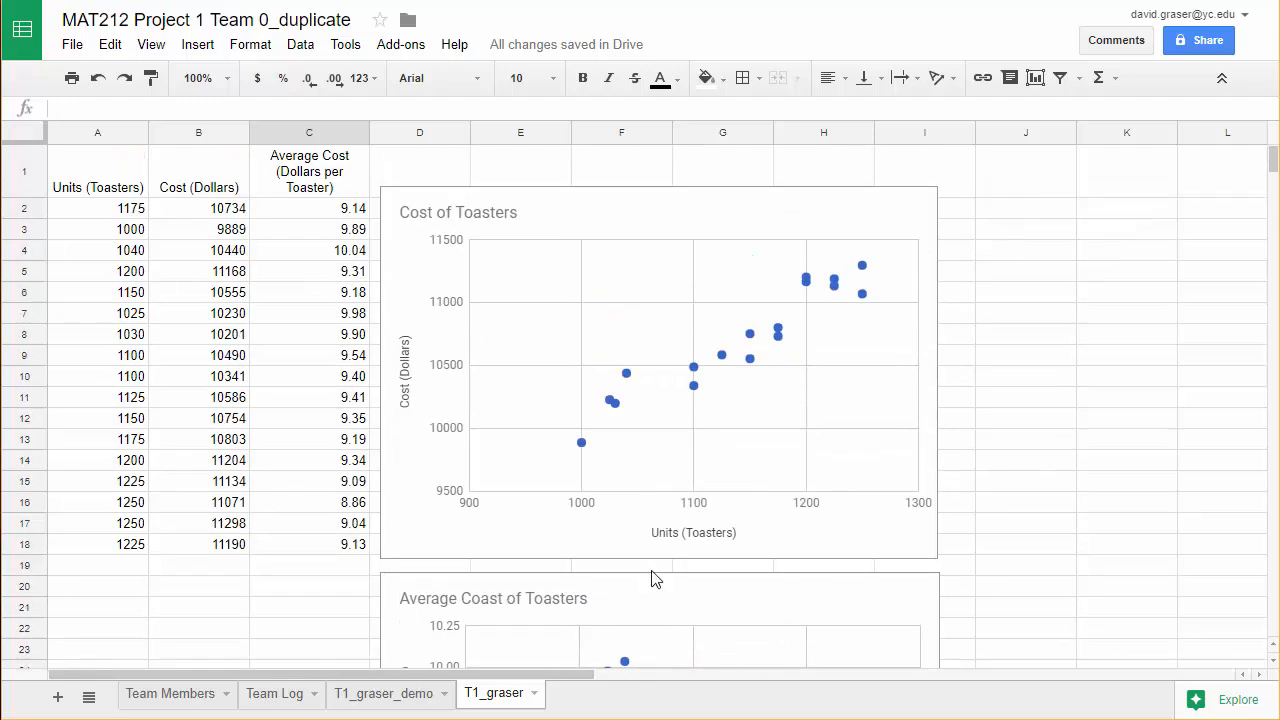